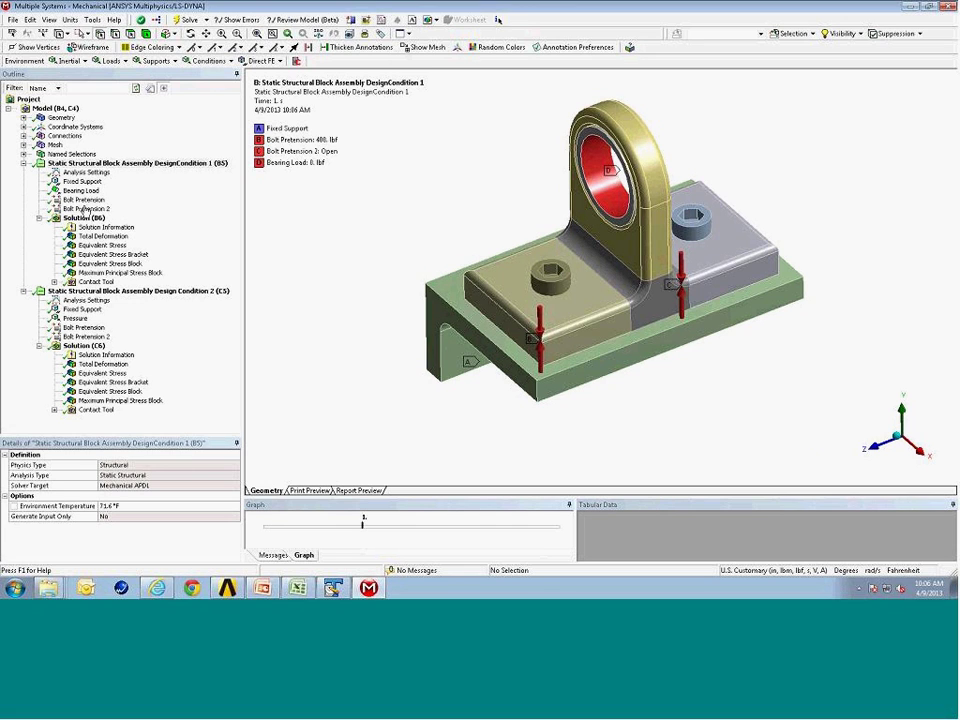
# Add a Solution Combination to the model and bring up the Workbench project schematic
pyautogui.click(46, 110)
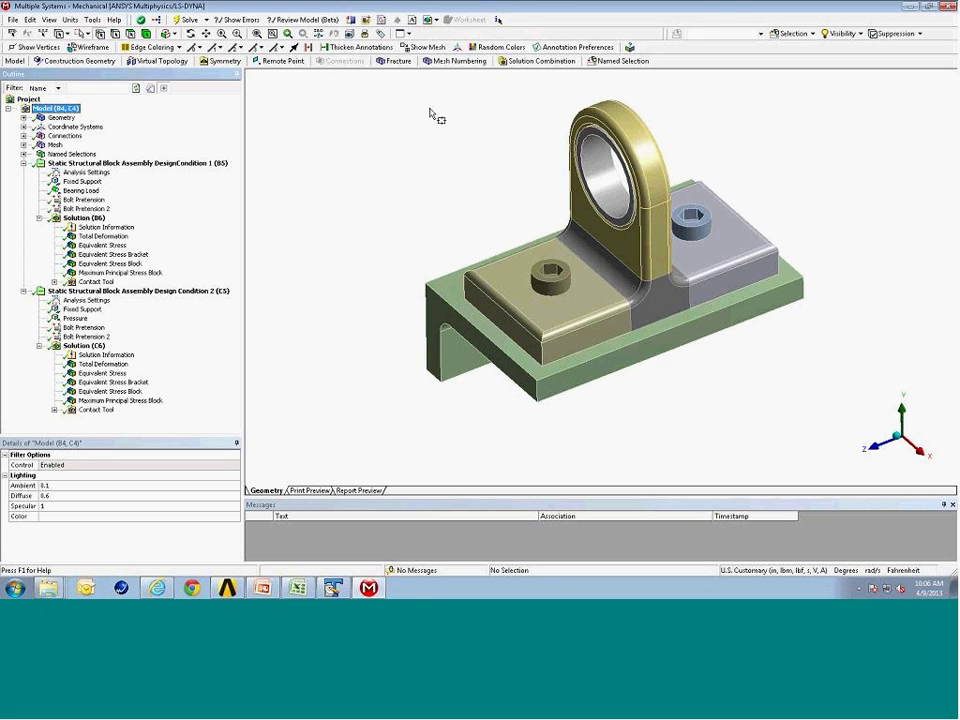
pyautogui.click(527, 62)
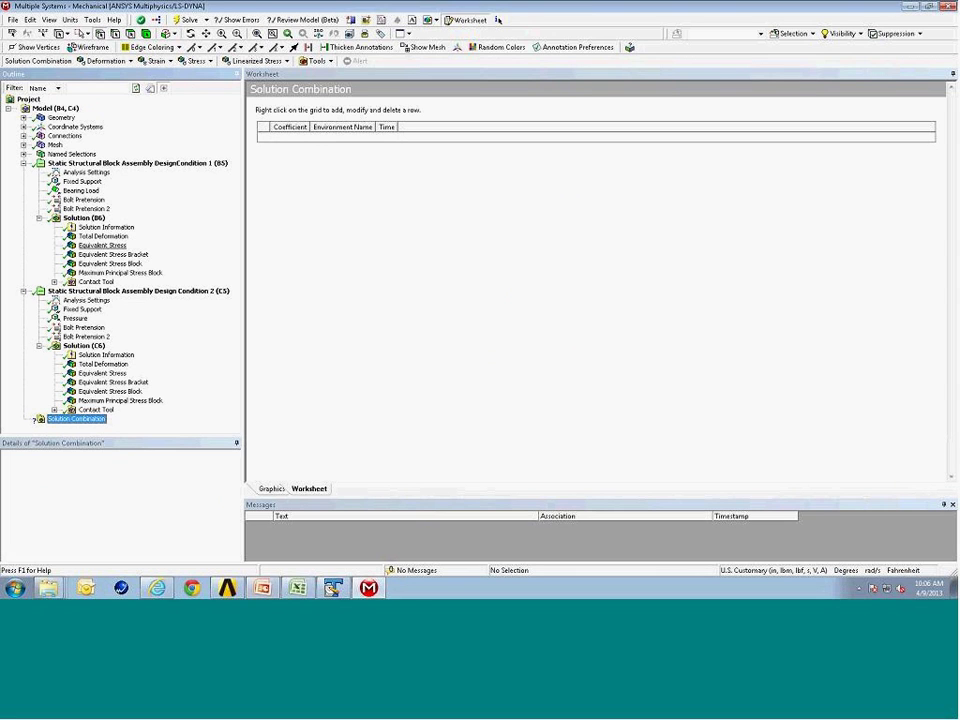
pyautogui.click(227, 588)
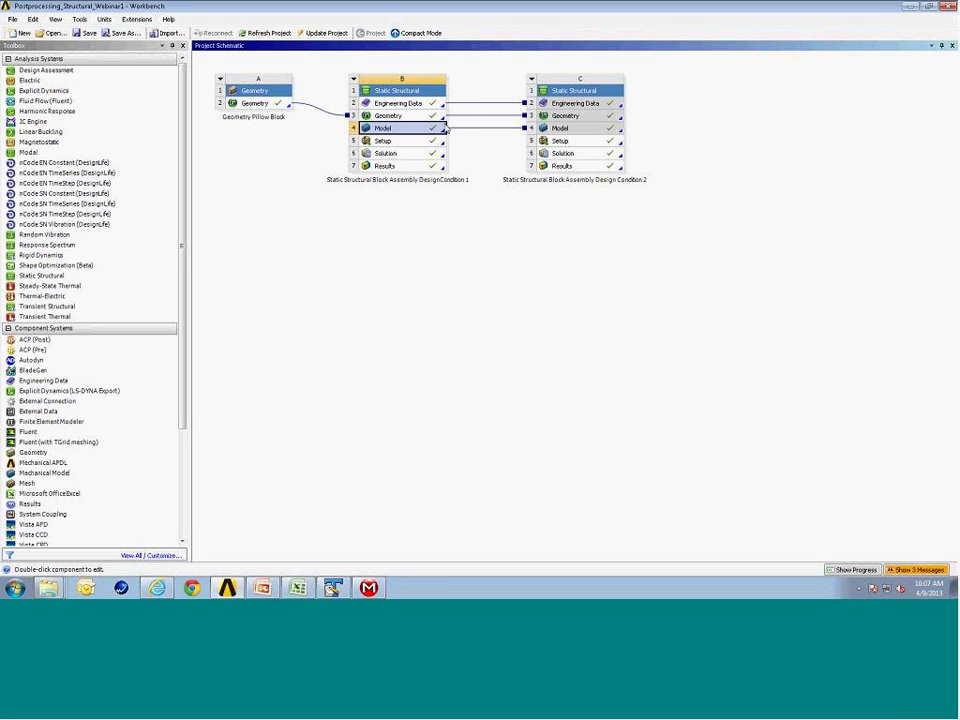
# Minimize Workbench to get back to the empty Solution Combination worksheet
pyautogui.click(912, 8)
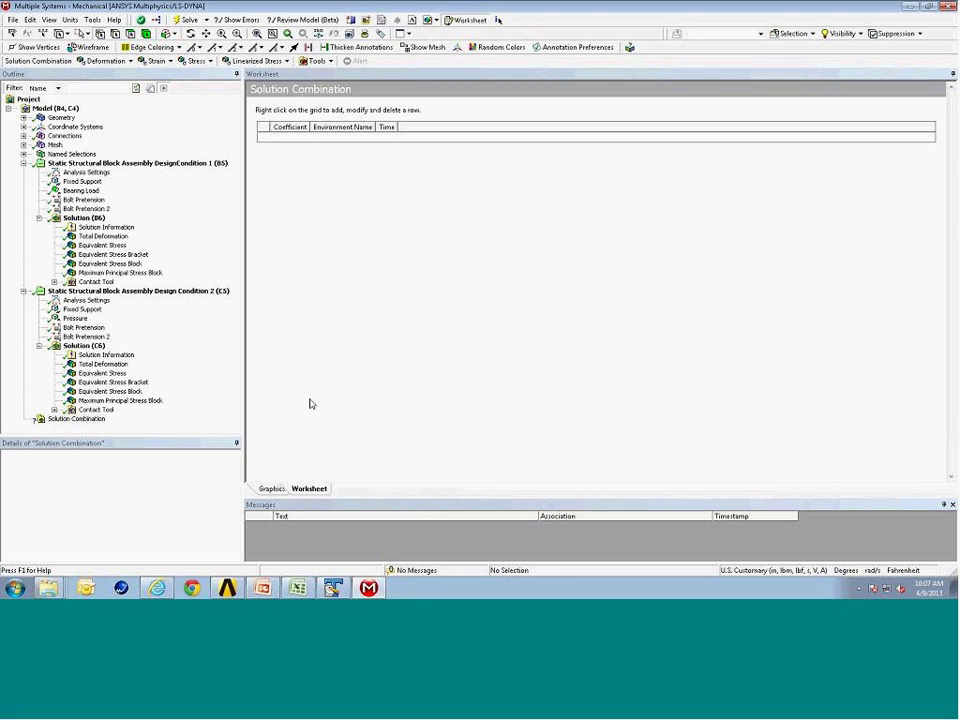
# Add a first combination row using DesignCondition 1 at coefficient 1
pyautogui.rightClick(292, 140)
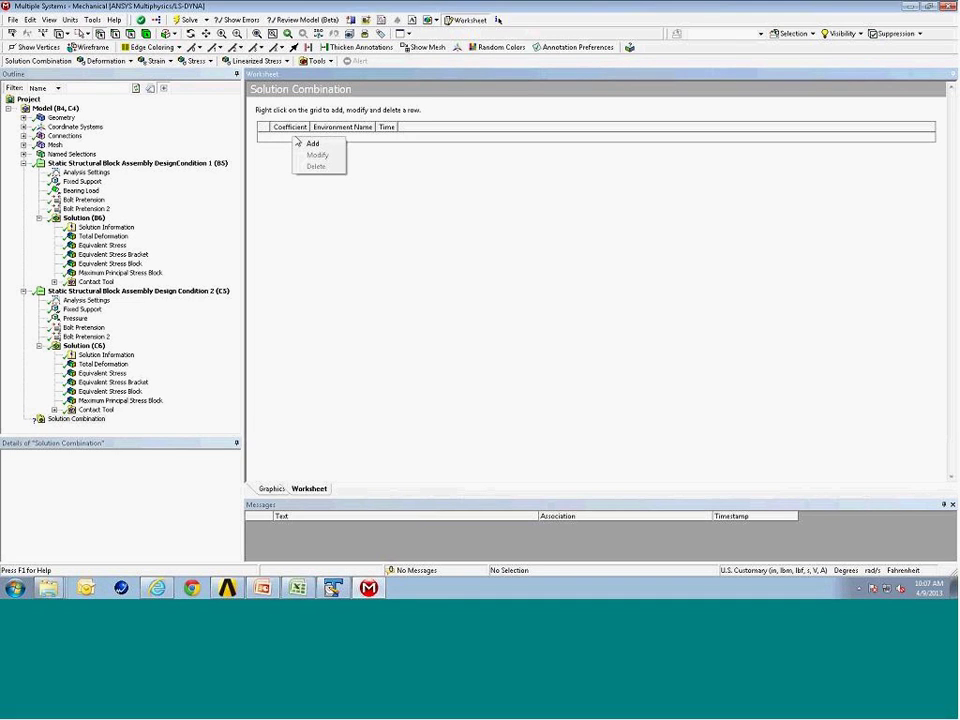
pyautogui.click(320, 145)
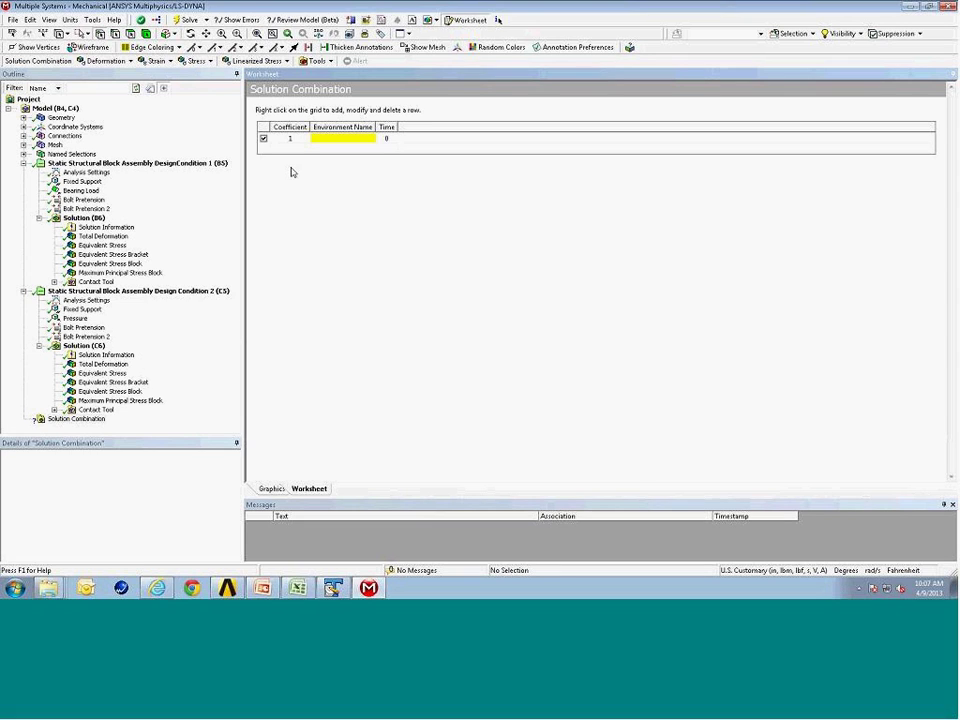
pyautogui.click(353, 139)
pyautogui.click(369, 139)
pyautogui.click(371, 156)
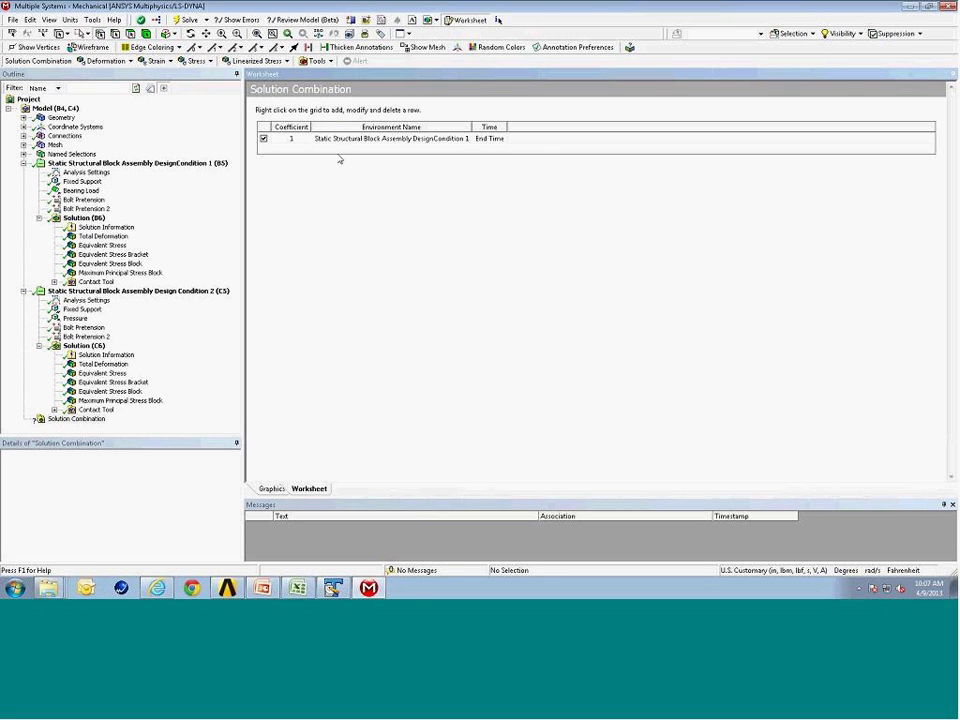
# Add a second row with Design Condition 2 at coefficient 2.5, End Time
pyautogui.rightClick(296, 154)
pyautogui.click(310, 157)
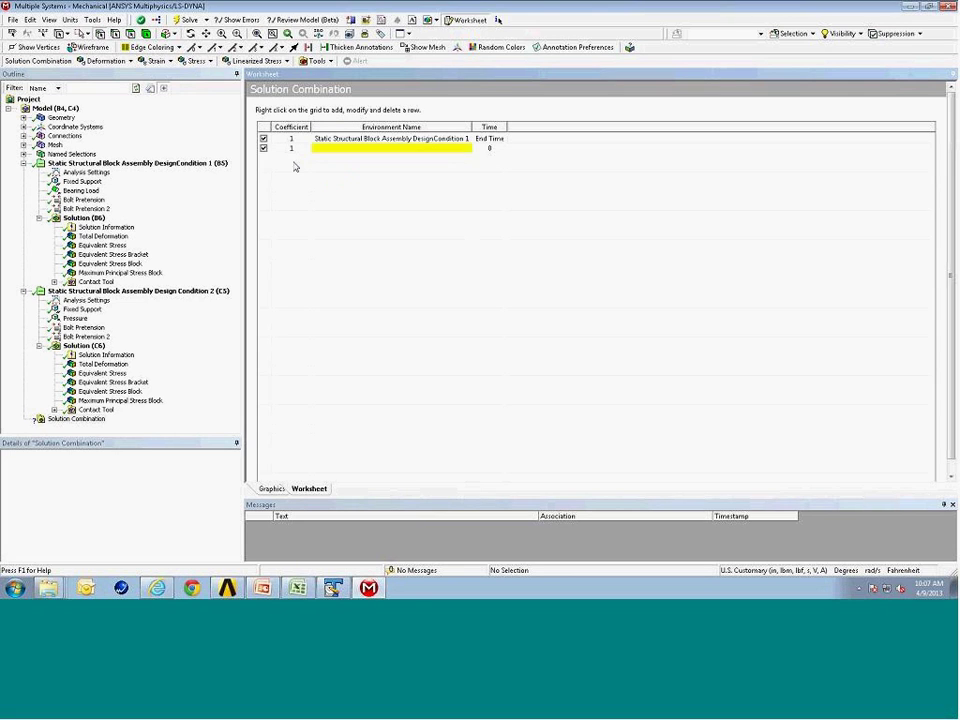
pyautogui.click(291, 148)
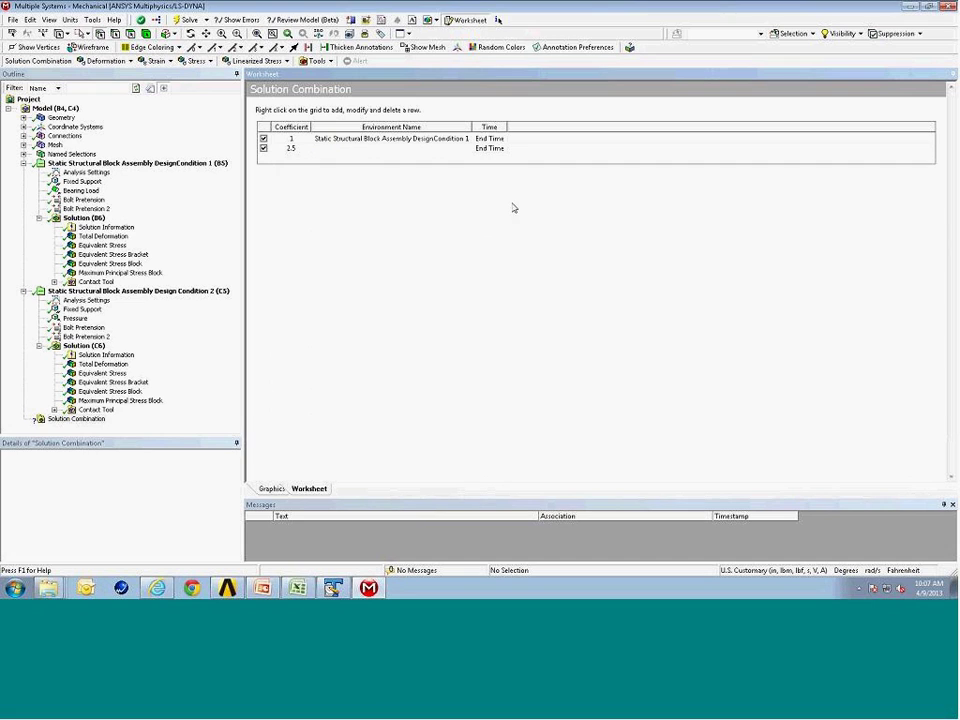
pyautogui.click(465, 149)
pyautogui.click(465, 149)
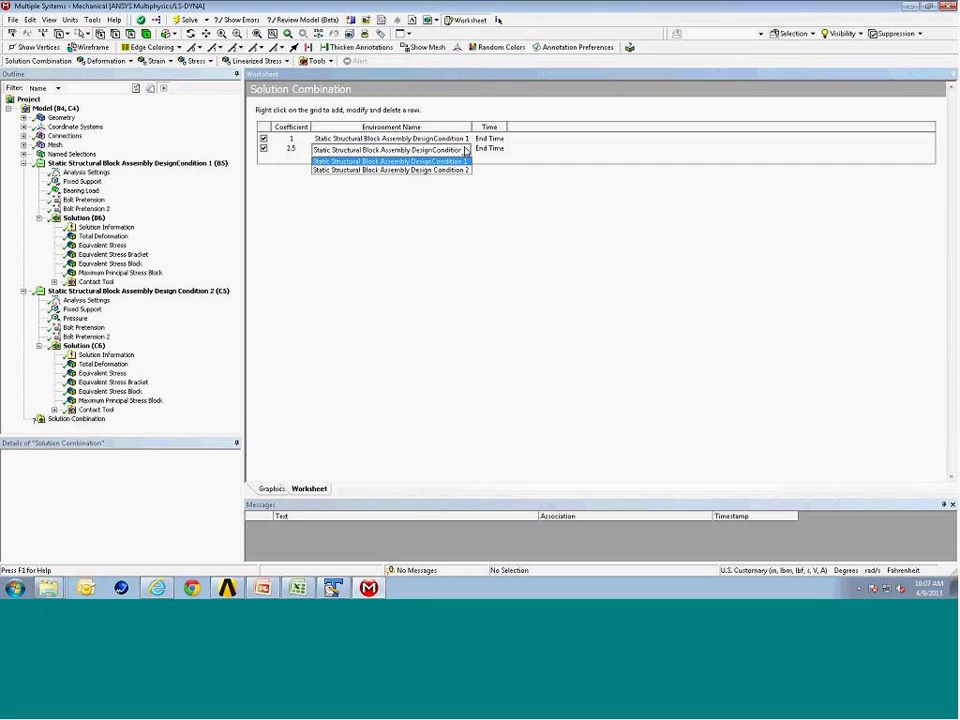
pyautogui.click(458, 170)
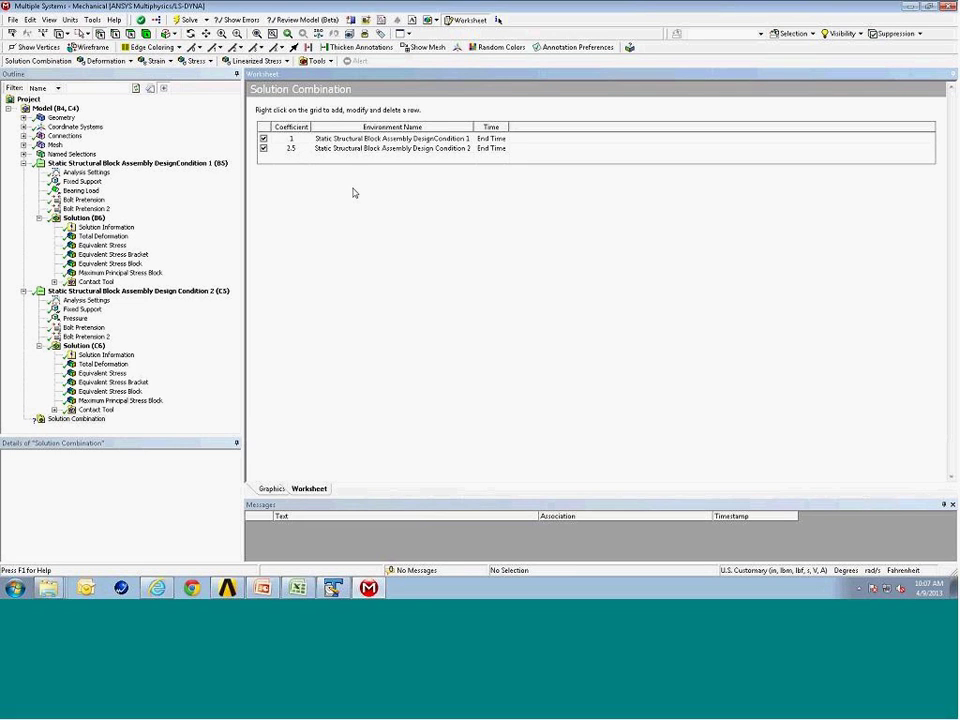
pyautogui.rightClick(83, 425)
# Insert a Maximum Principal Stress result under the Solution Combination
pyautogui.moveTo(150, 427)
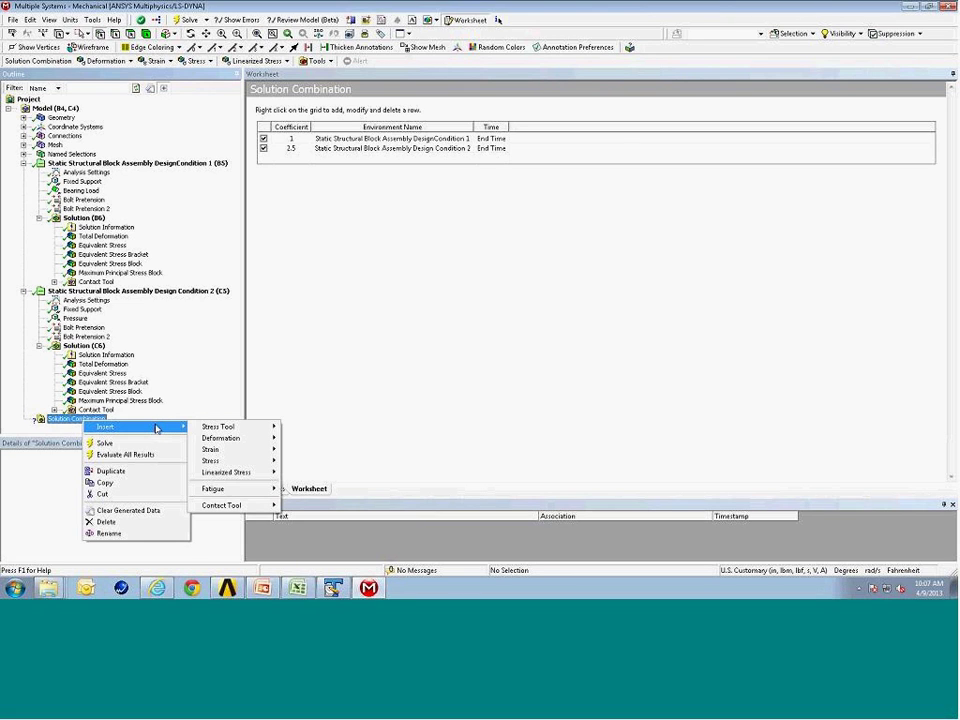
pyautogui.moveTo(236, 461)
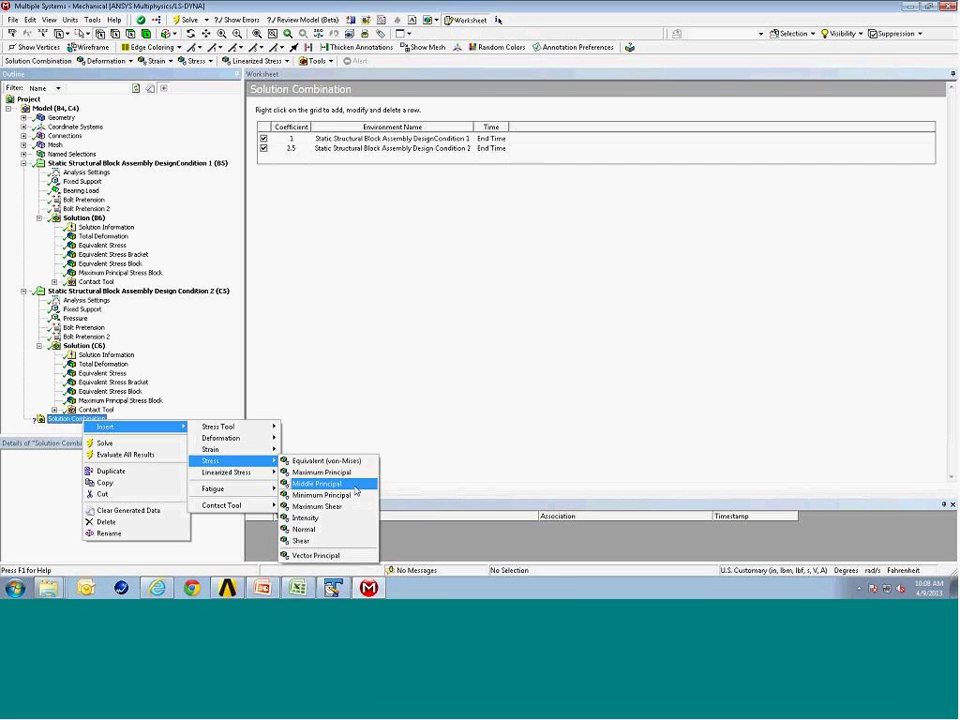
pyautogui.click(322, 472)
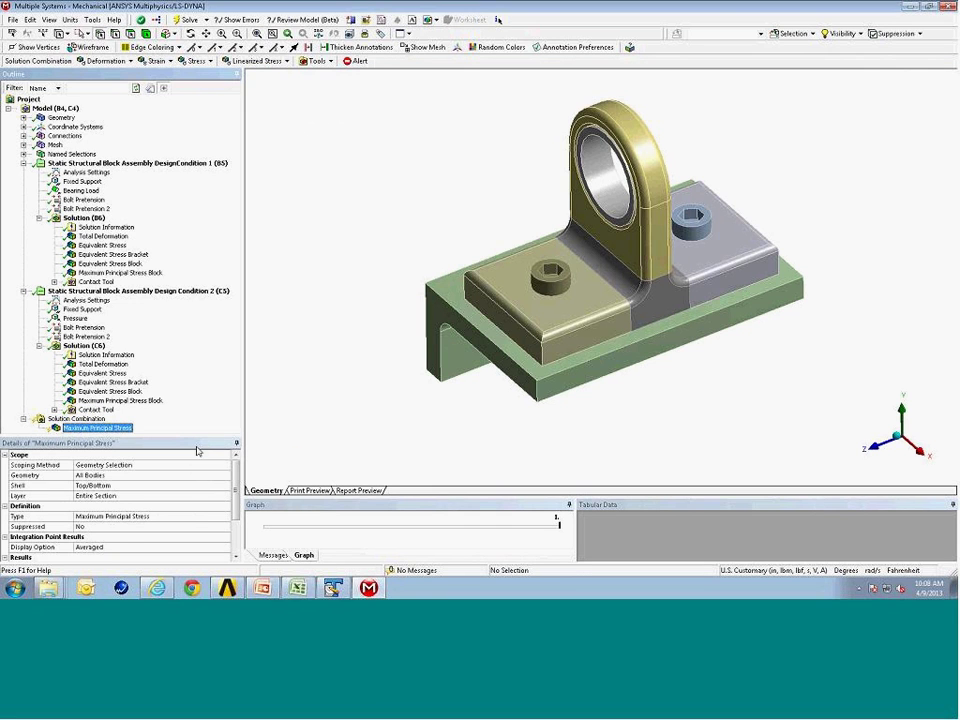
pyautogui.click(80, 419)
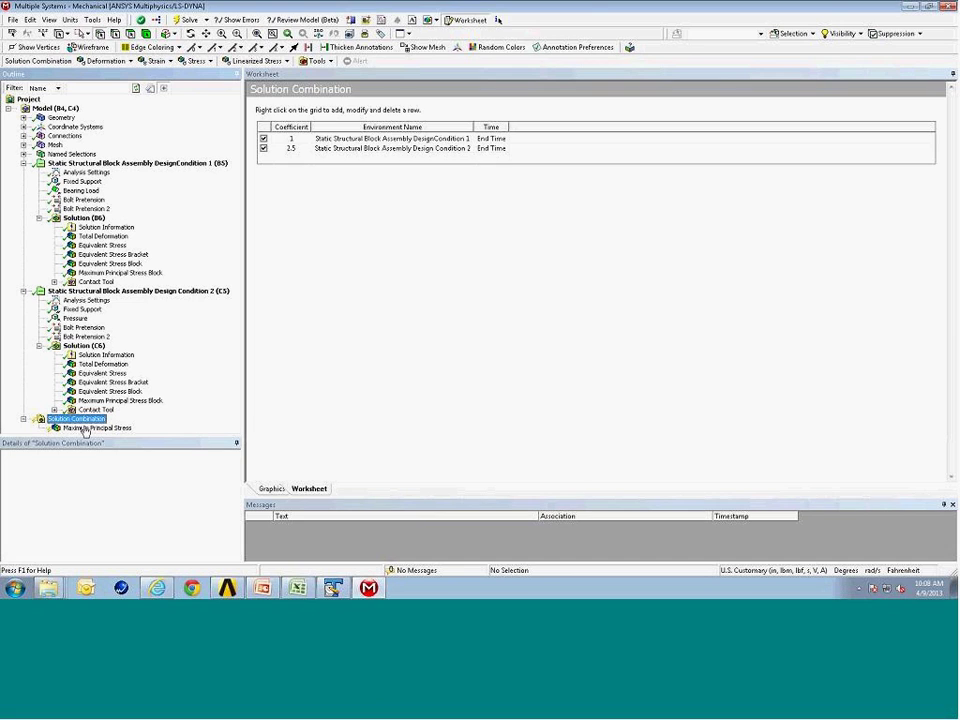
# Rename the combination to 'Solution Combination max'
pyautogui.rightClick(85, 428)
pyautogui.press('Escape')
pyautogui.click(345, 408)
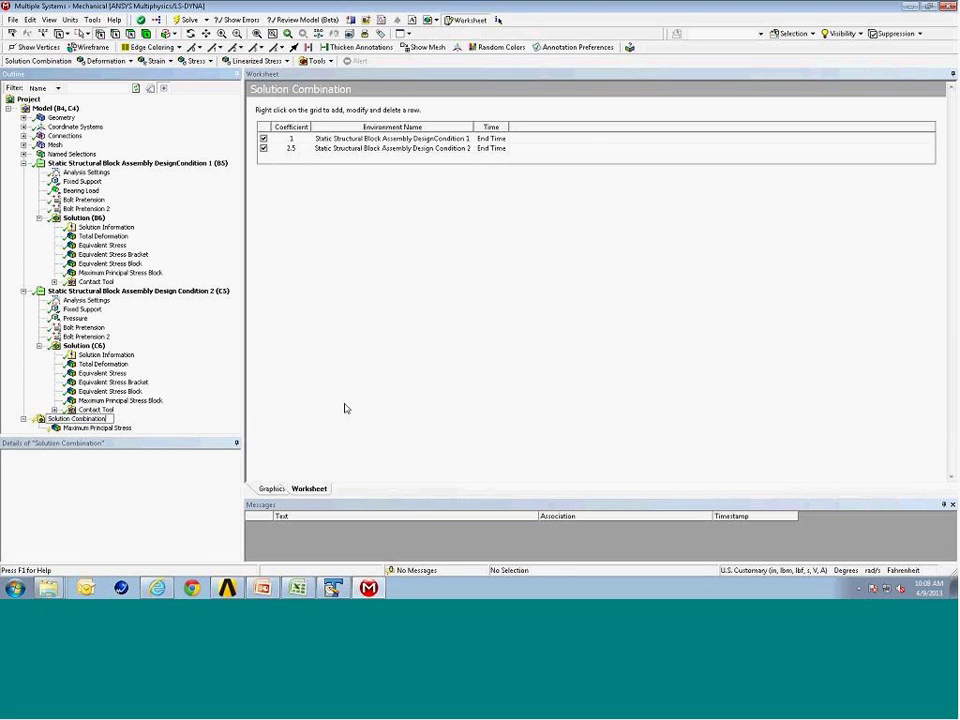
pyautogui.write('max')
pyautogui.press('Return')
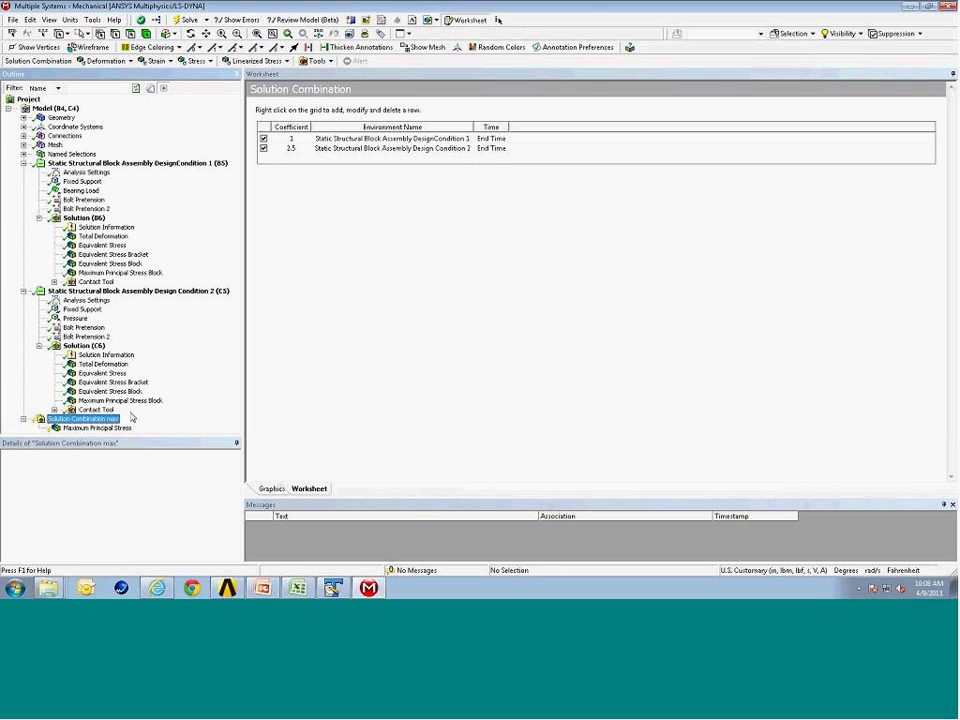
# Duplicate it with its result and rename the copy 'Solution Combination min'
pyautogui.rightClick(98, 421)
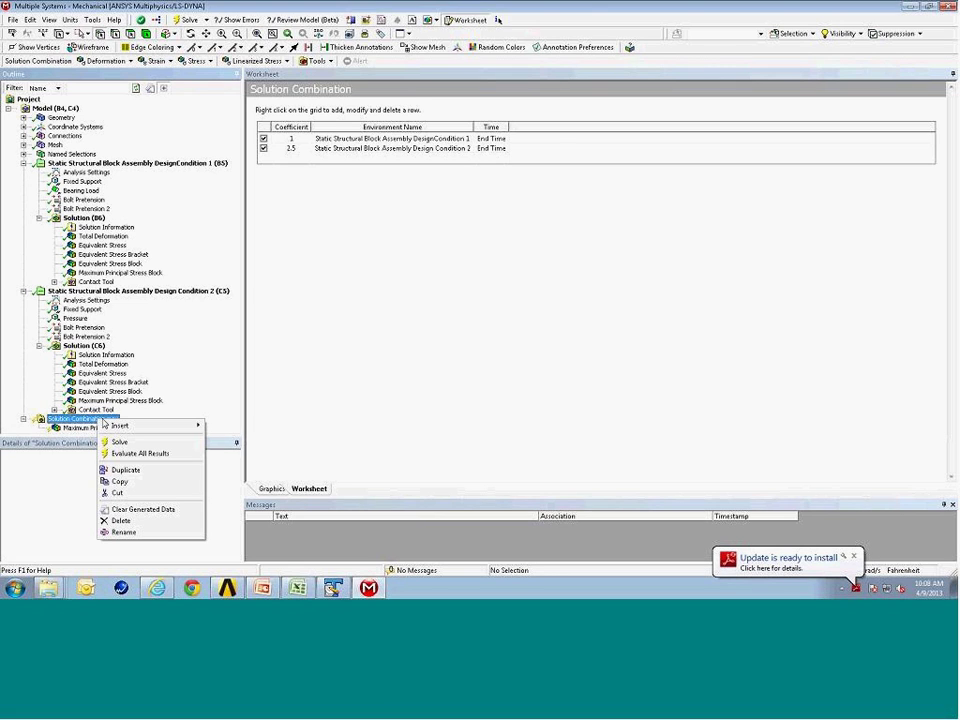
pyautogui.moveTo(117, 426)
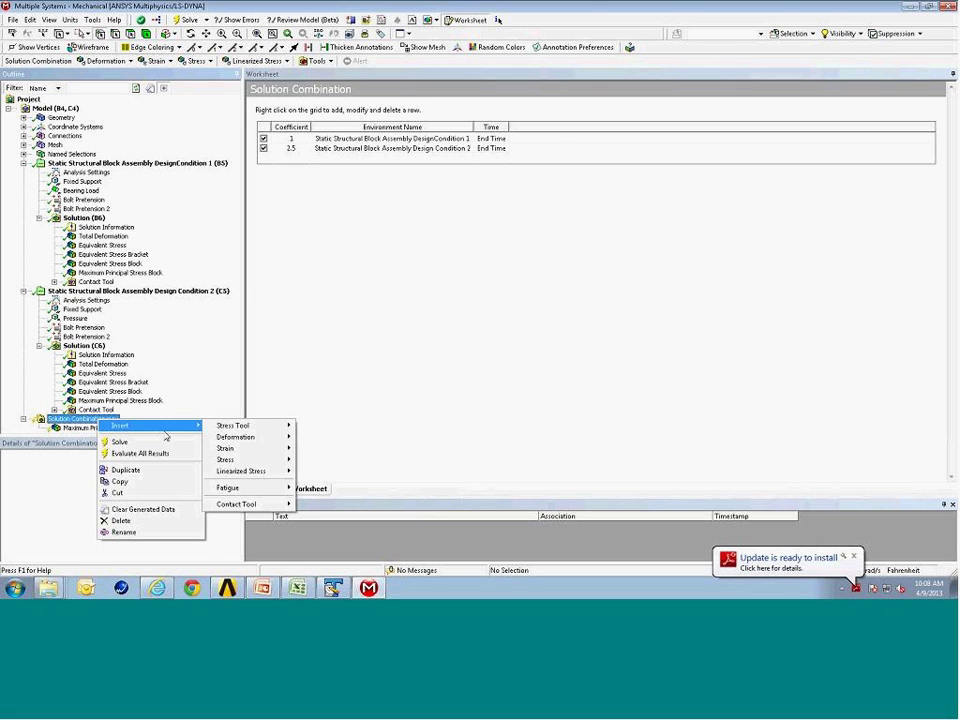
pyautogui.click(125, 471)
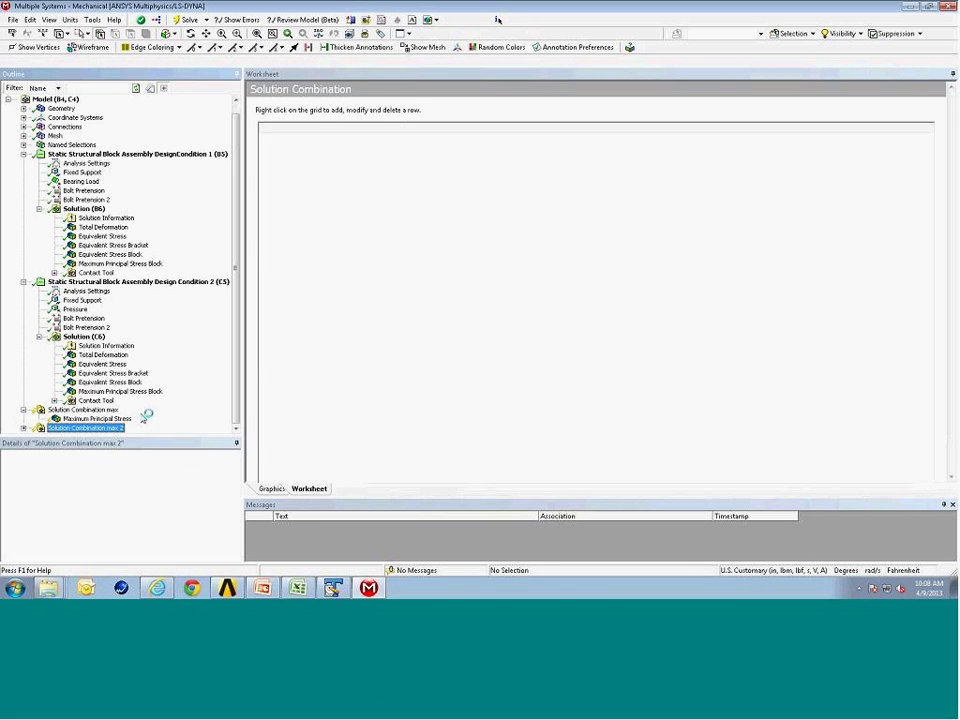
pyautogui.rightClick(116, 428)
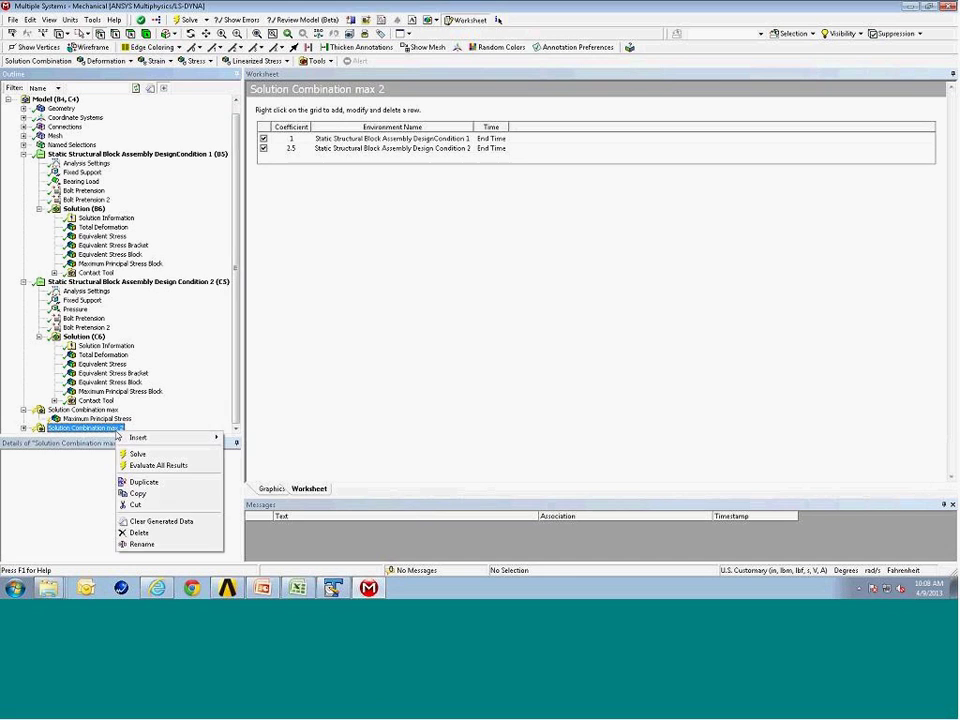
pyautogui.click(170, 548)
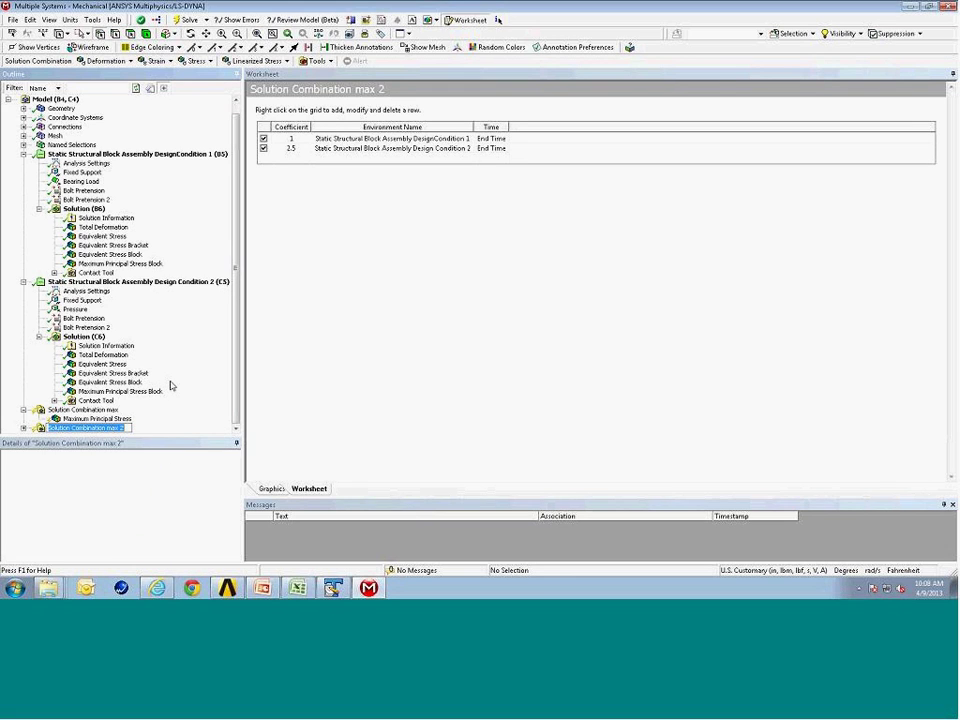
pyautogui.press('End')
pyautogui.press('BackSpace')
pyautogui.write('in')
pyautogui.press('Return')
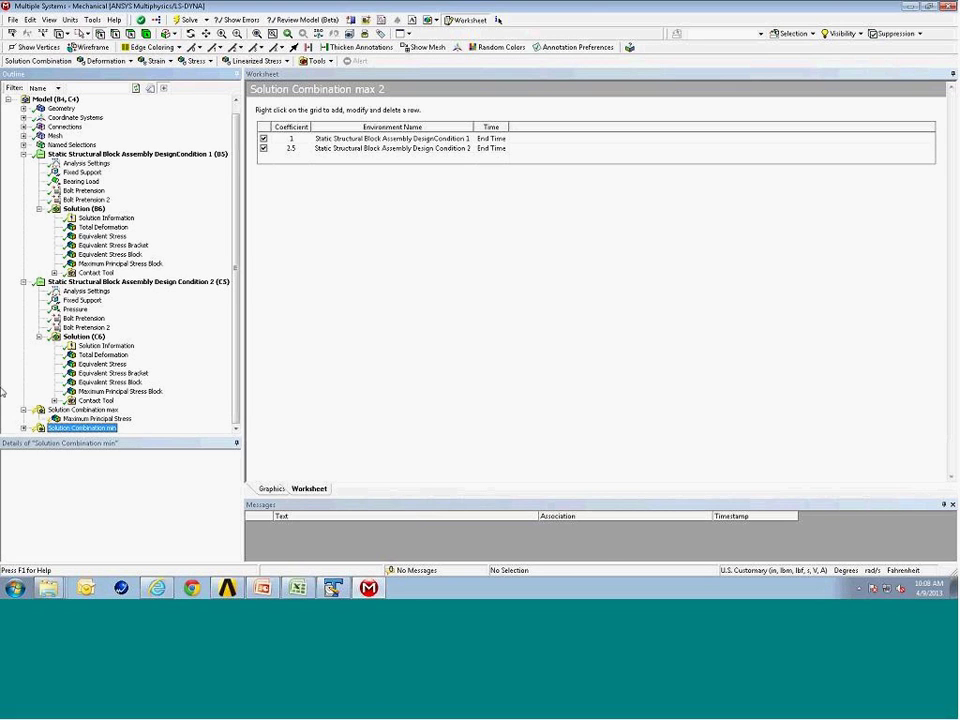
# In Solution Combination min, set Design Condition 2's coefficient to -2.5
pyautogui.click(23, 428)
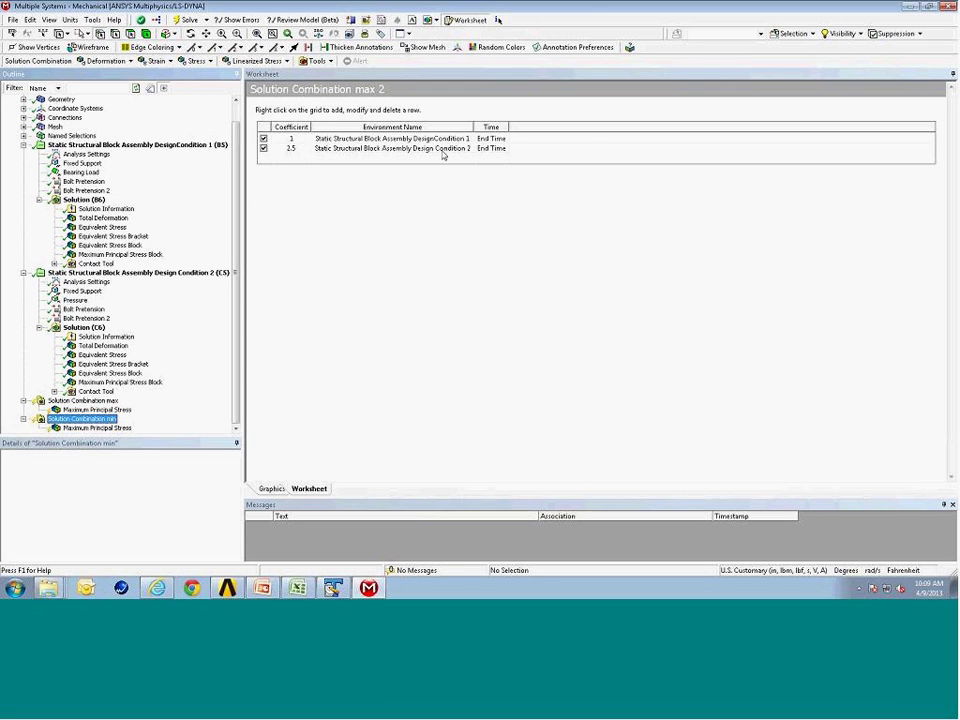
pyautogui.doubleClick(290, 150)
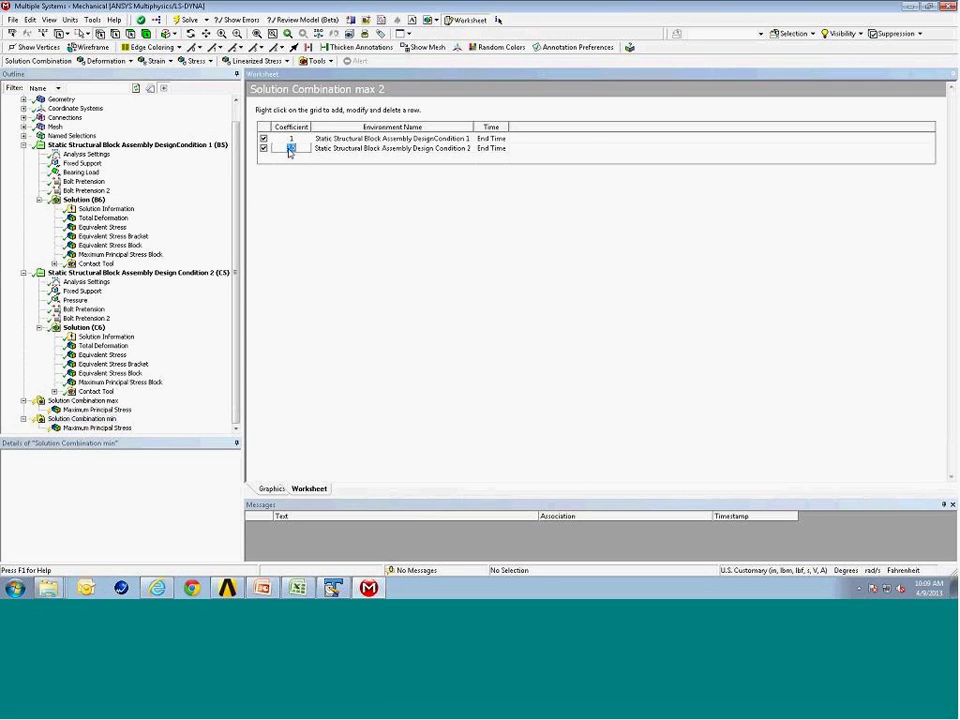
pyautogui.write('-2.5')
pyautogui.press('Return')
pyautogui.click(120, 410)
# Evaluate all results for both the max and min solution combinations
pyautogui.rightClick(120, 416)
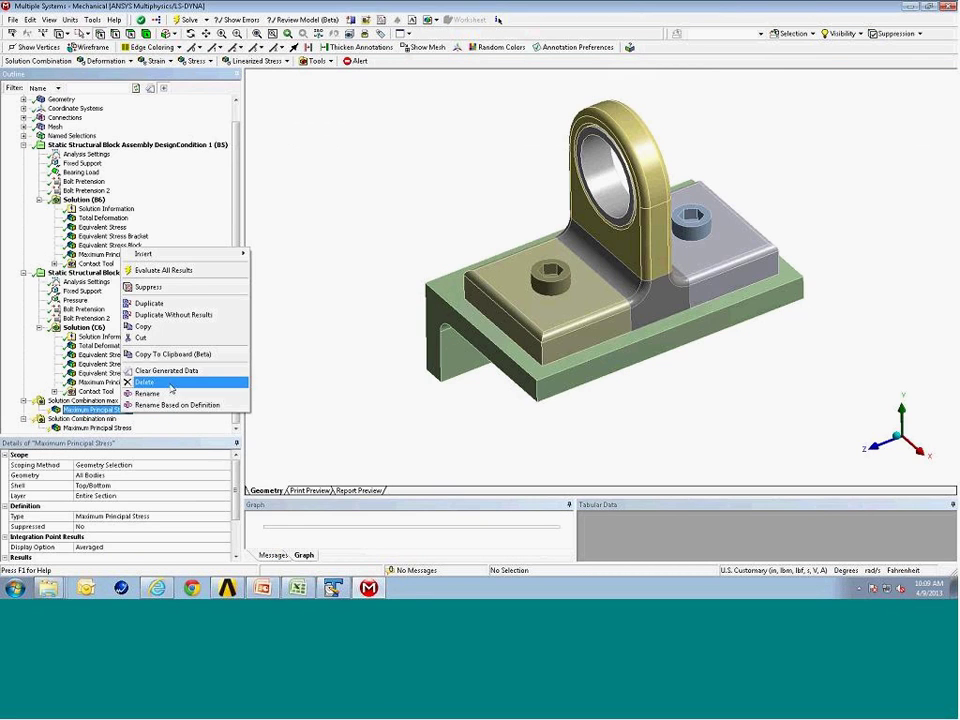
pyautogui.click(208, 272)
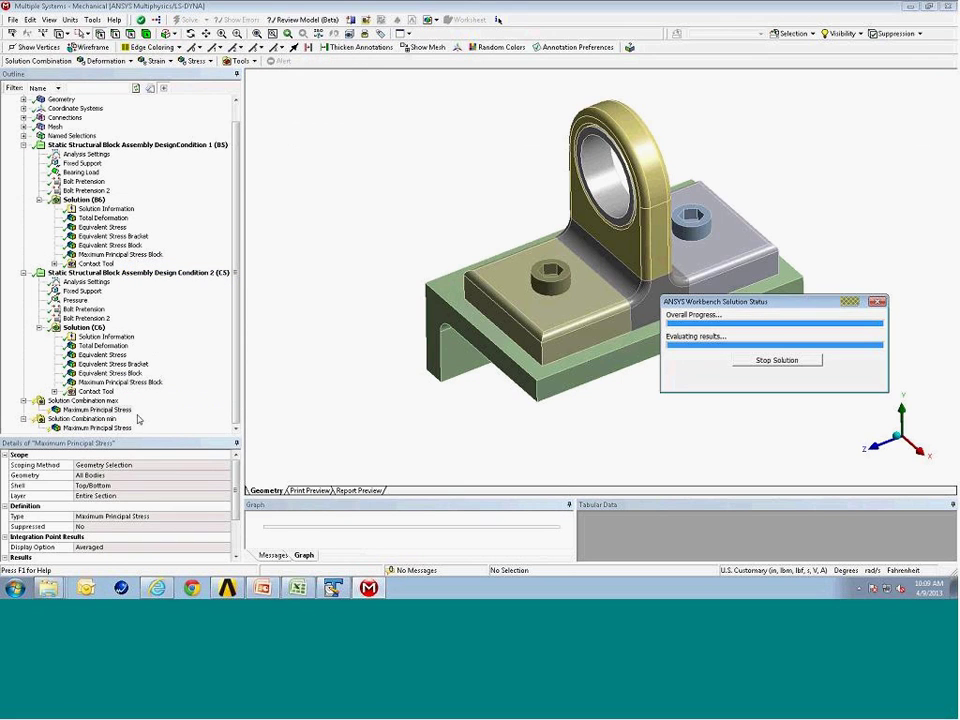
pyautogui.rightClick(118, 433)
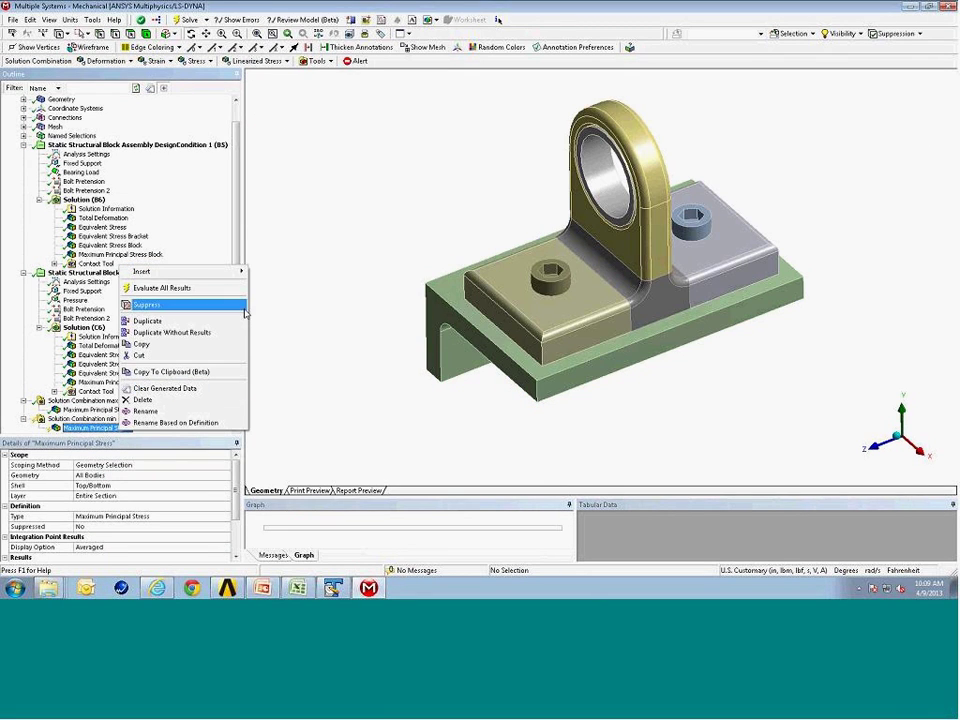
pyautogui.click(180, 291)
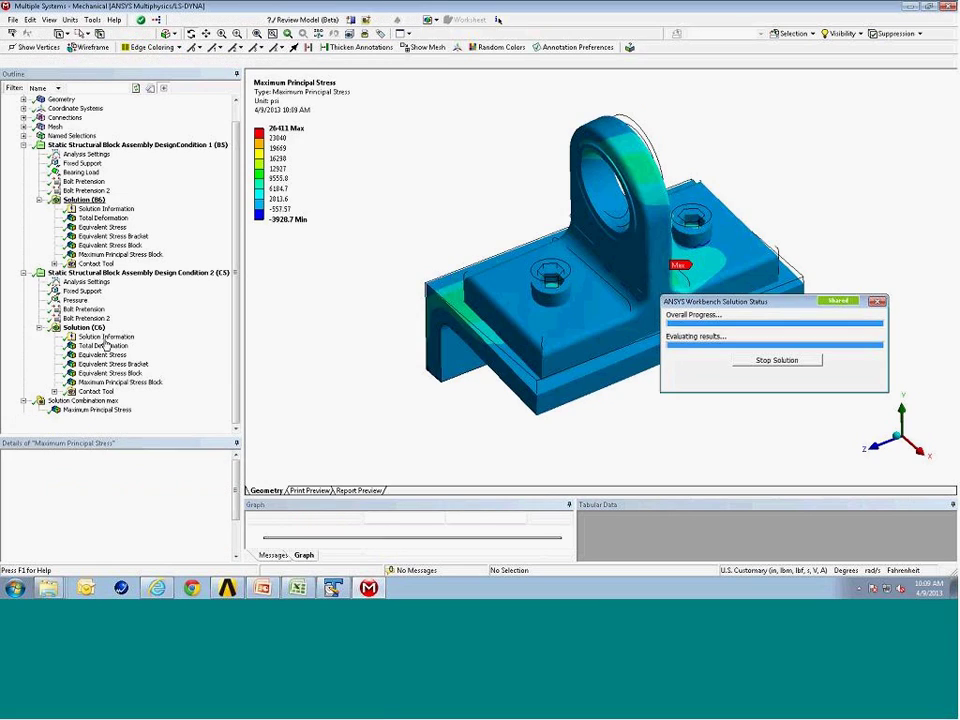
# Compare the combined principal stresses (26411 psi max, -3928.7 psi min) with the block's equivalent stress
pyautogui.click(105, 410)
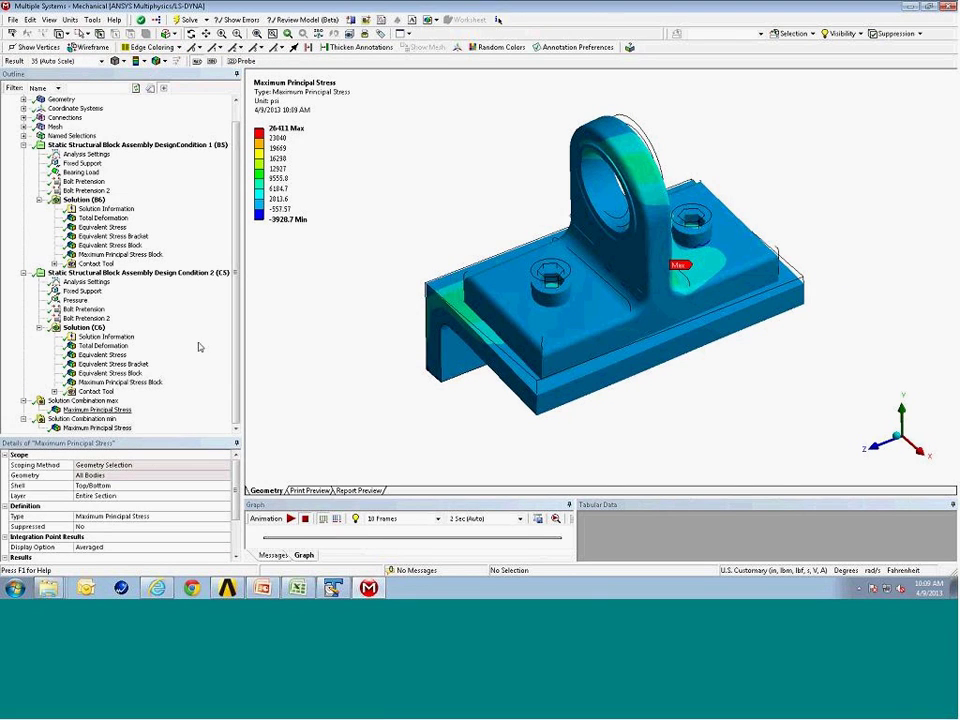
pyautogui.click(137, 247)
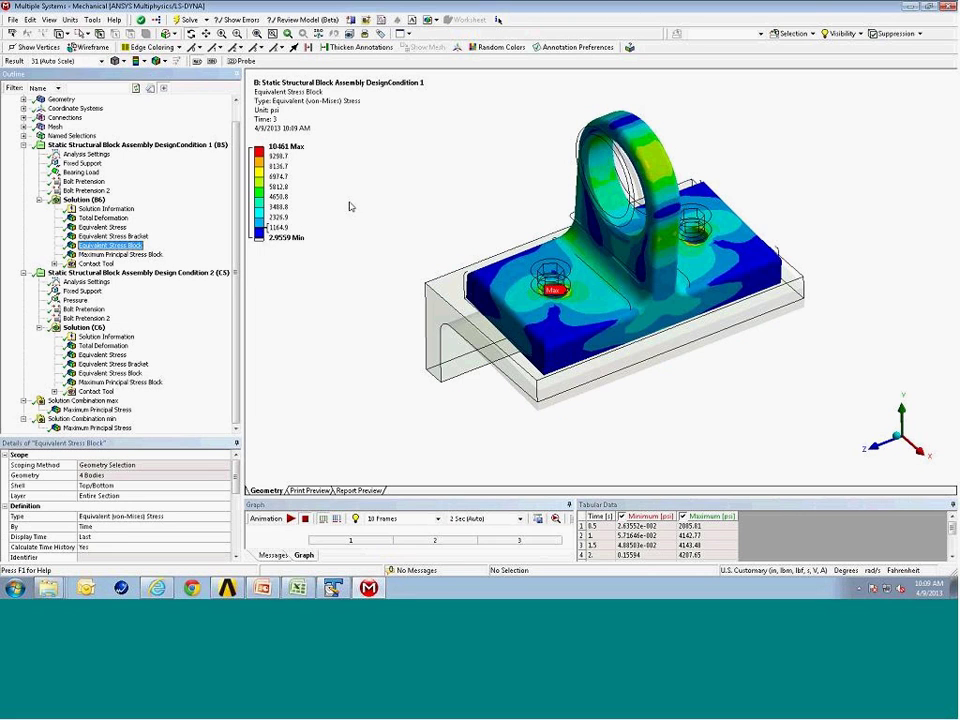
pyautogui.moveTo(597, 298); pyautogui.dragTo(672, 328)
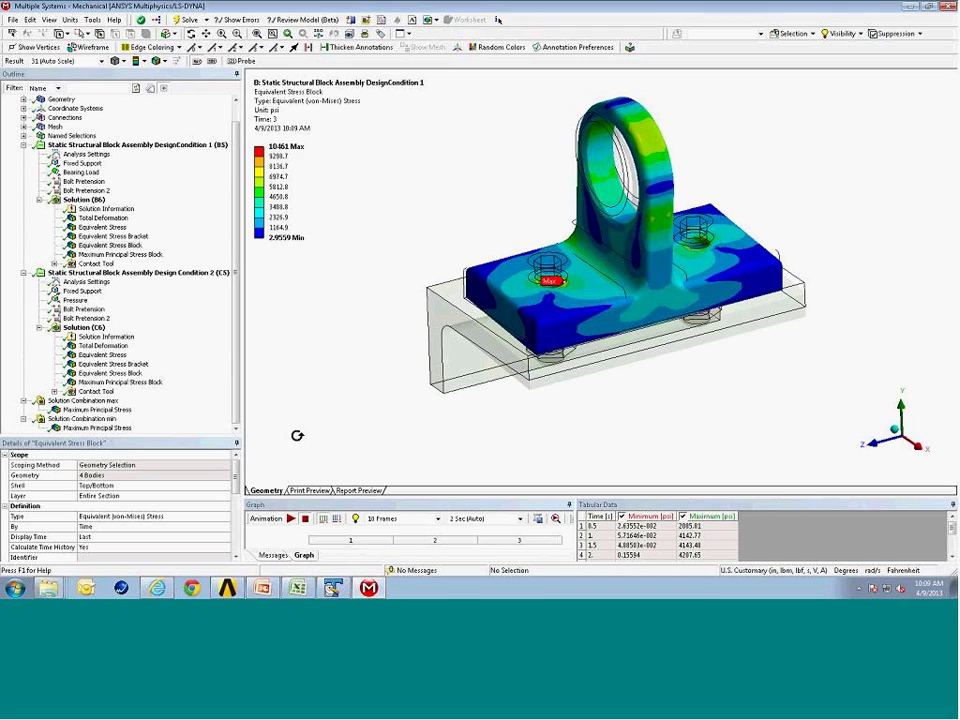
pyautogui.click(118, 410)
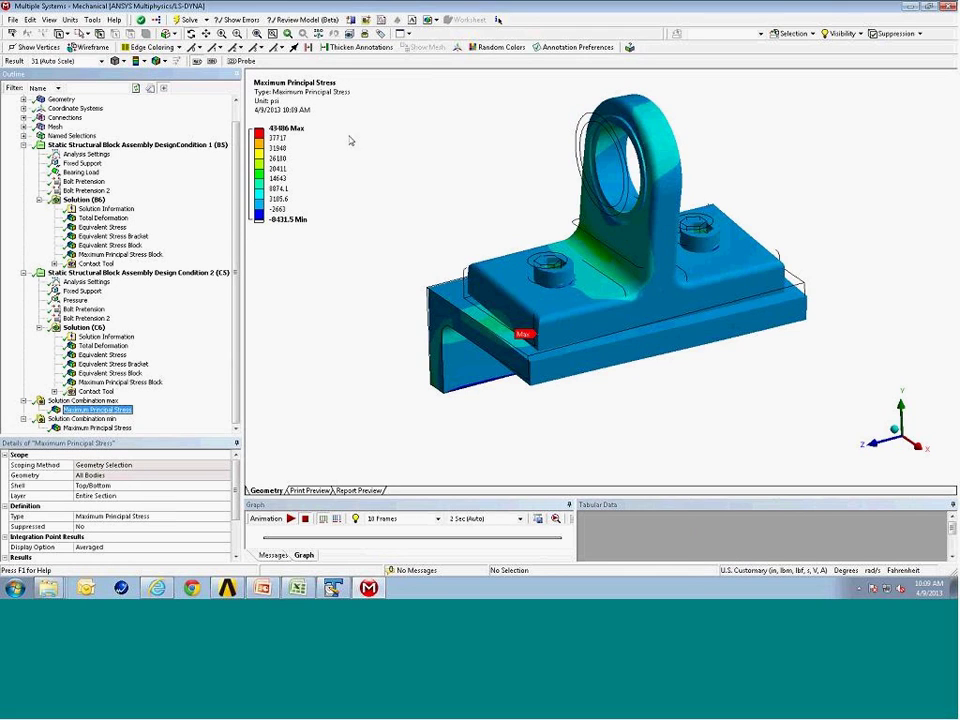
pyautogui.click(133, 427)
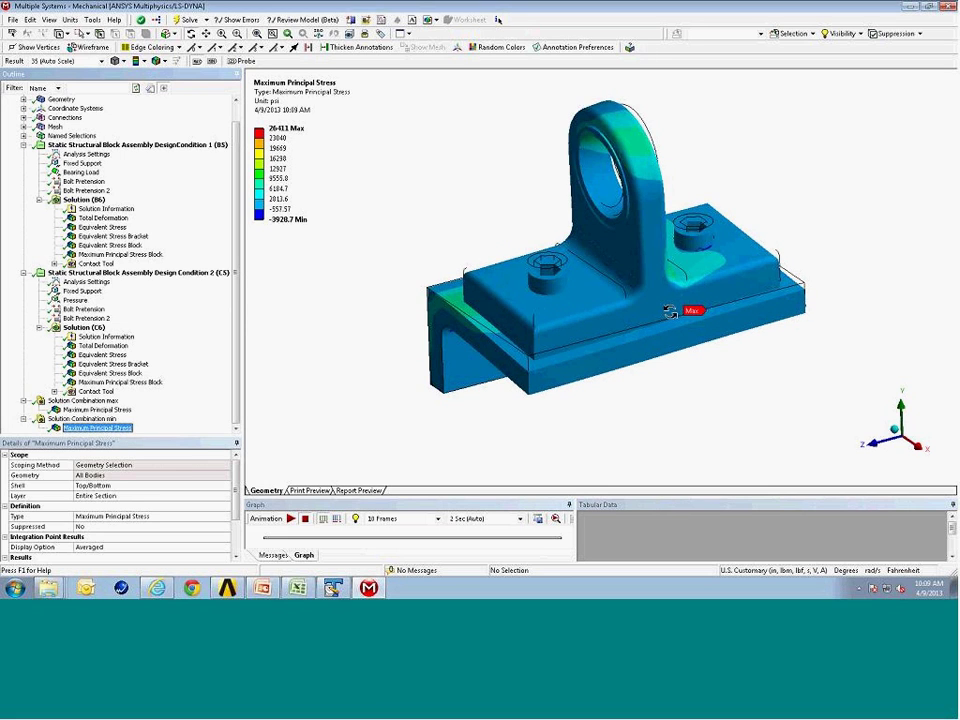
pyautogui.moveTo(690, 310)
pyautogui.mouseDown()
pyautogui.moveTo(671, 264)
pyautogui.moveTo(690, 317)
pyautogui.moveTo(694, 289)
pyautogui.mouseUp()
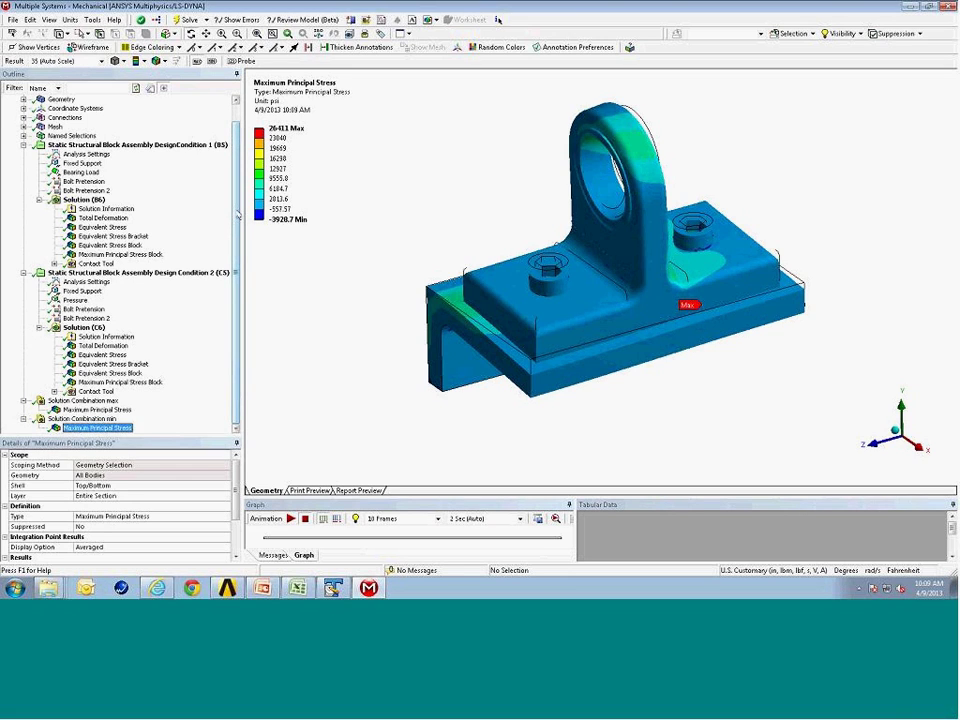
pyautogui.scroll(1, 180, 160)
pyautogui.click(121, 165)
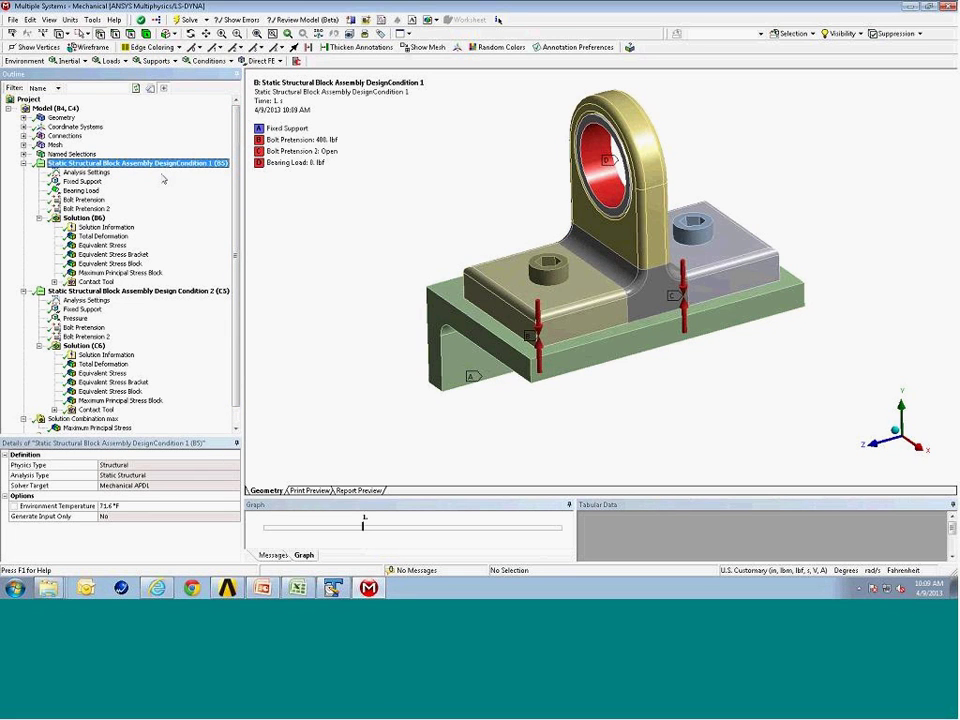
# Check the Equivalent Stress and Total Deformation results, then select DesignCondition 1's Solution
pyautogui.click(116, 245)
pyautogui.click(104, 236)
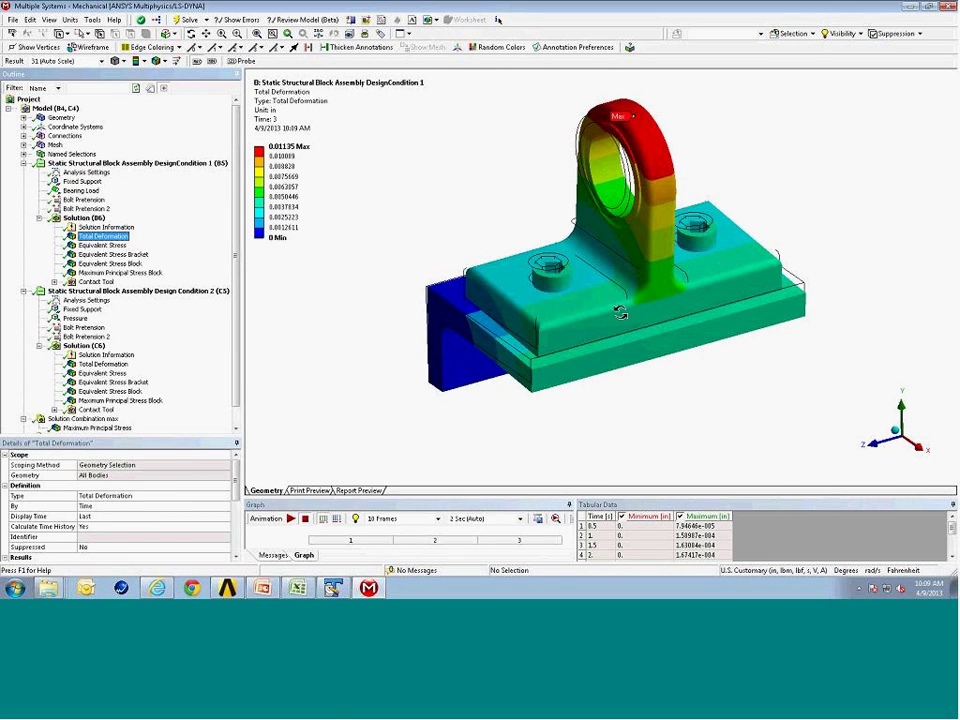
pyautogui.click(100, 219)
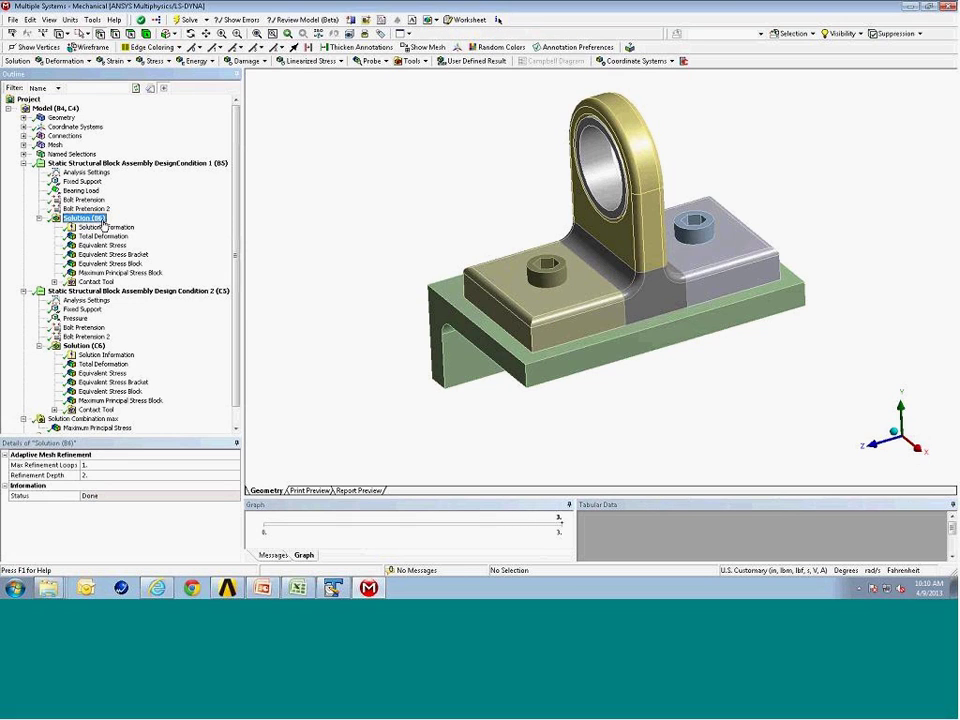
# Create a USUM user-defined result from the U Nodal SUM worksheet row
pyautogui.click(476, 20)
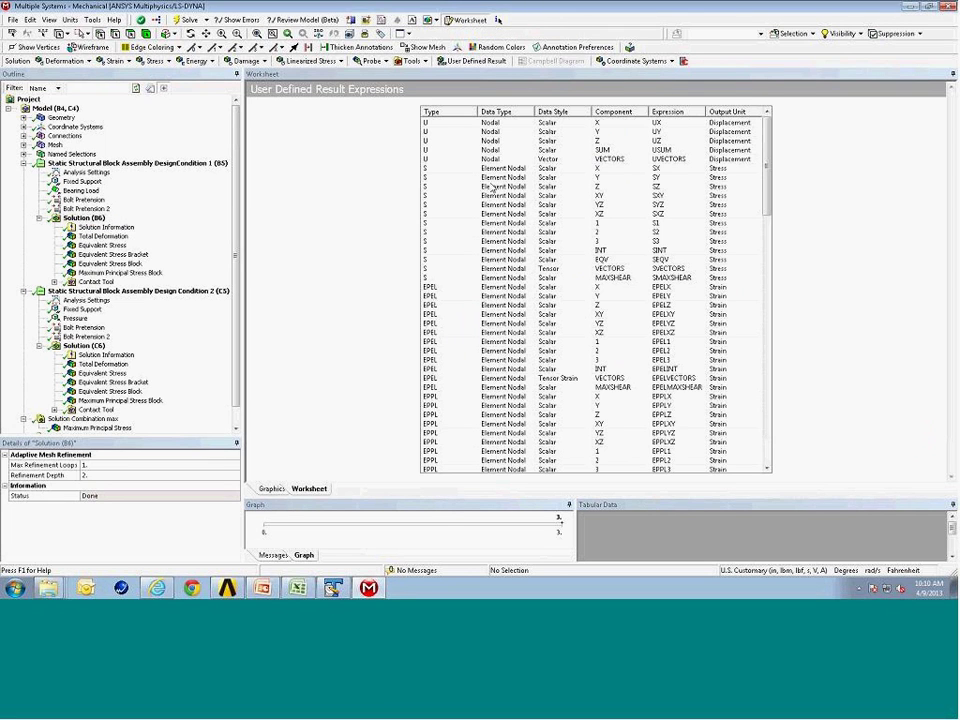
pyautogui.moveTo(765, 191); pyautogui.dragTo(767, 318)
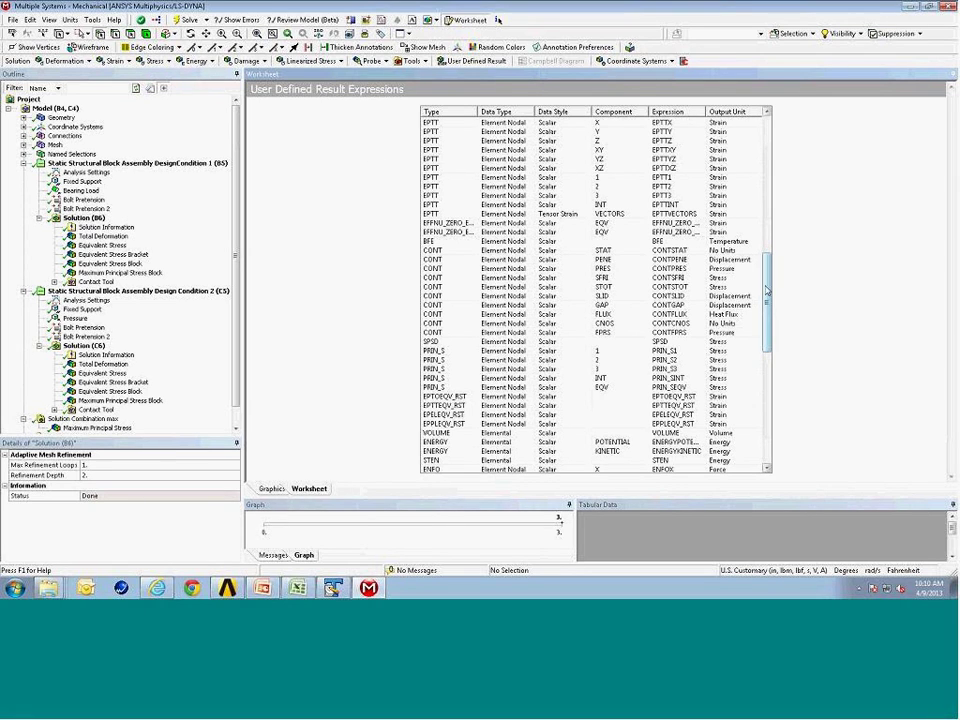
pyautogui.moveTo(767, 288); pyautogui.dragTo(700, 145)
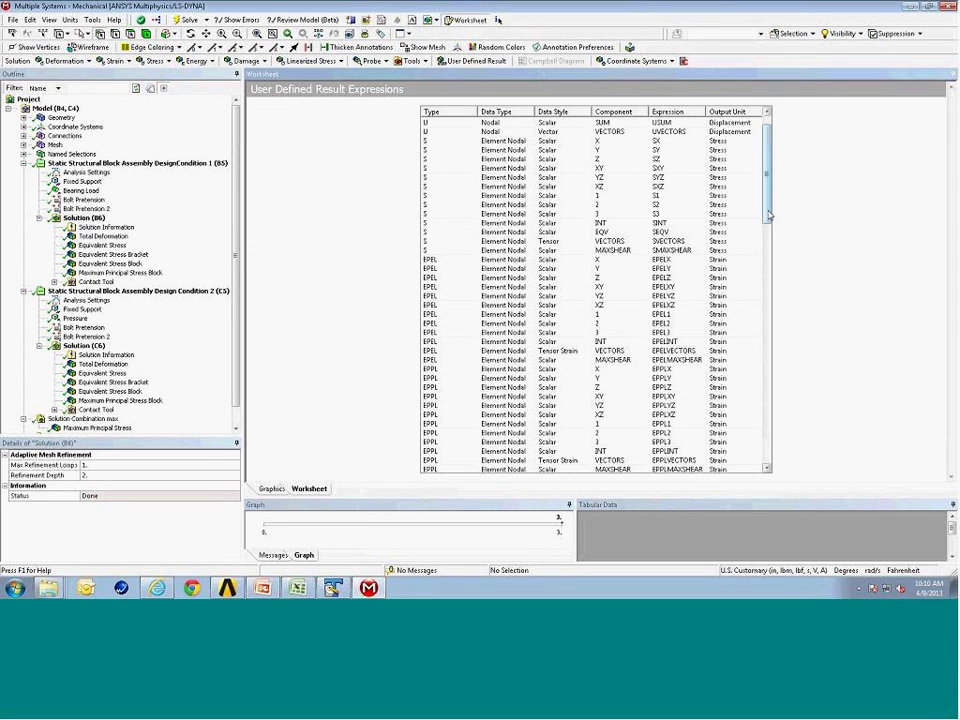
pyautogui.scroll(1, 768, 215)
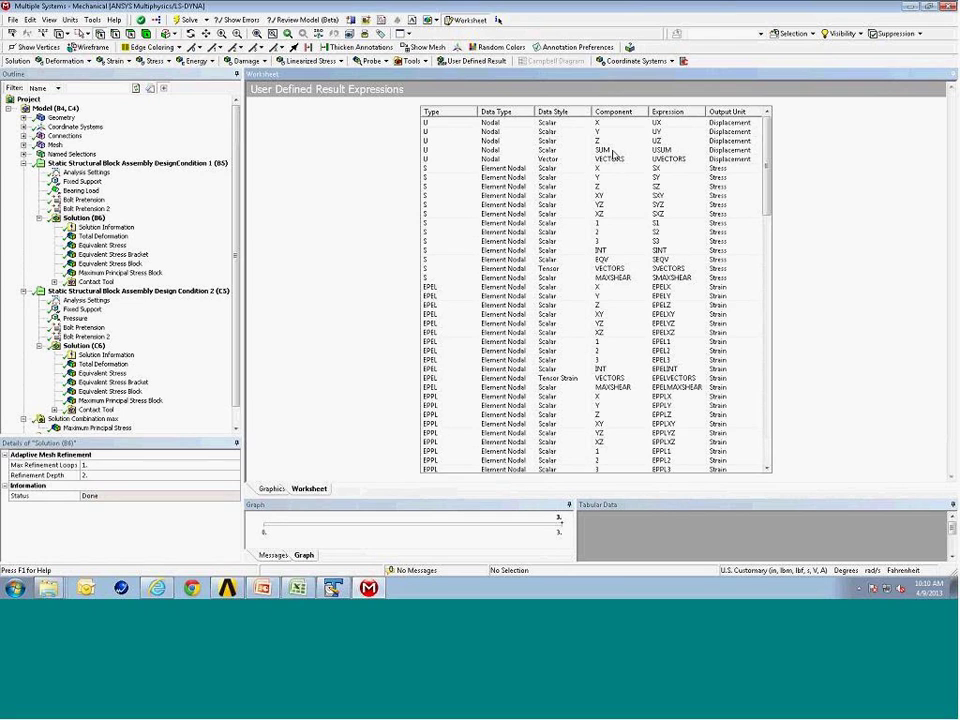
pyautogui.rightClick(614, 151)
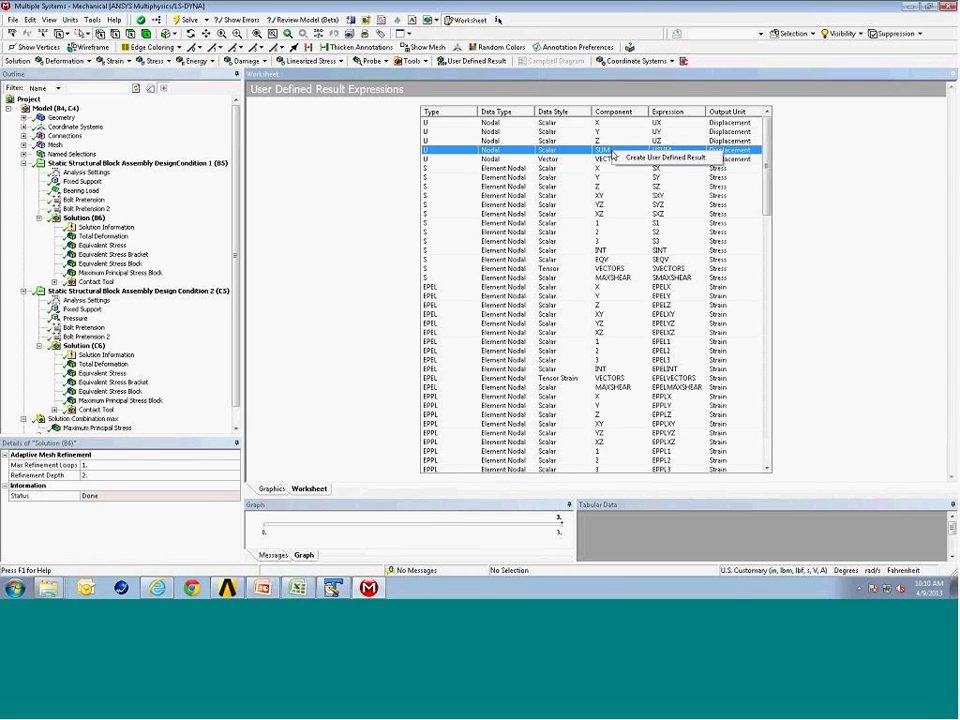
pyautogui.click(631, 160)
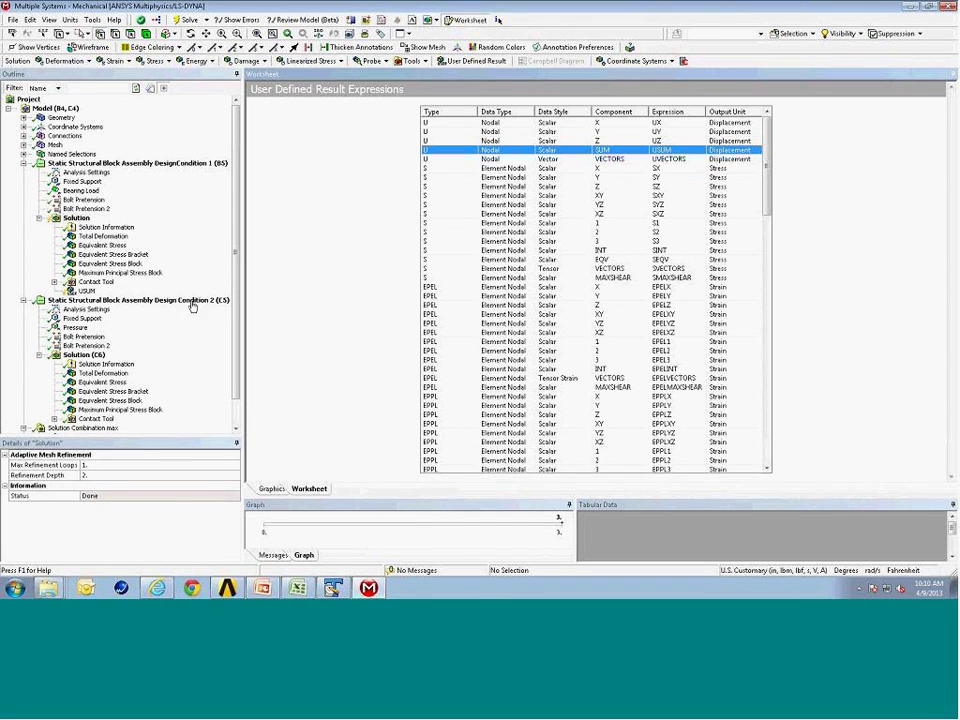
# Evaluate USUM and confirm its 0.01135 in maximum matches Total Deformation
pyautogui.rightClick(88, 290)
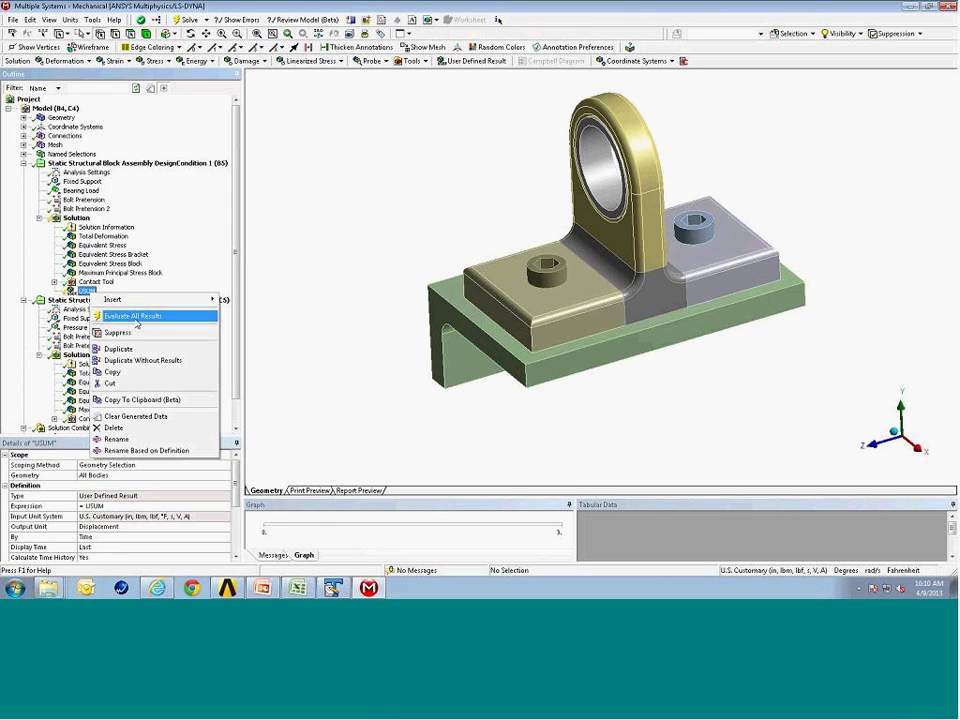
pyautogui.click(136, 317)
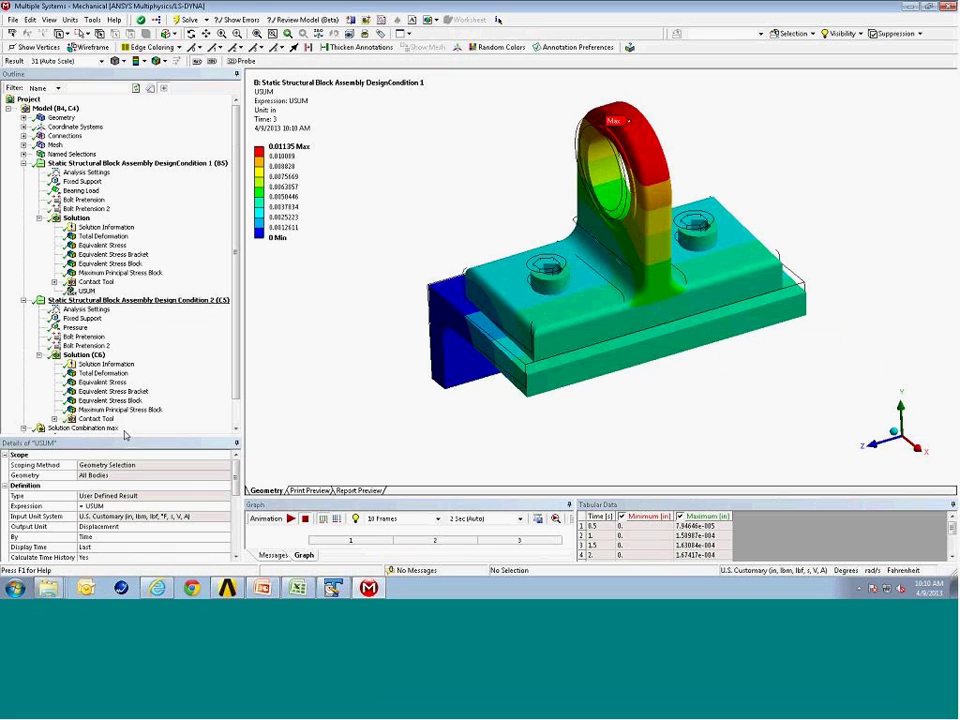
pyautogui.moveTo(136, 442); pyautogui.dragTo(100, 365)
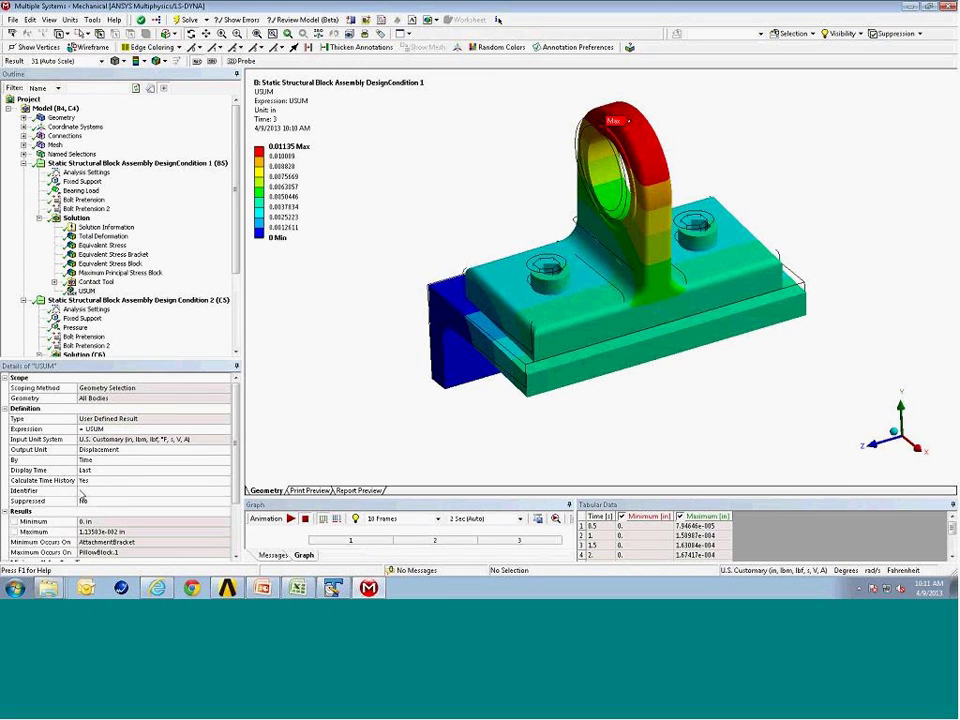
pyautogui.click(112, 237)
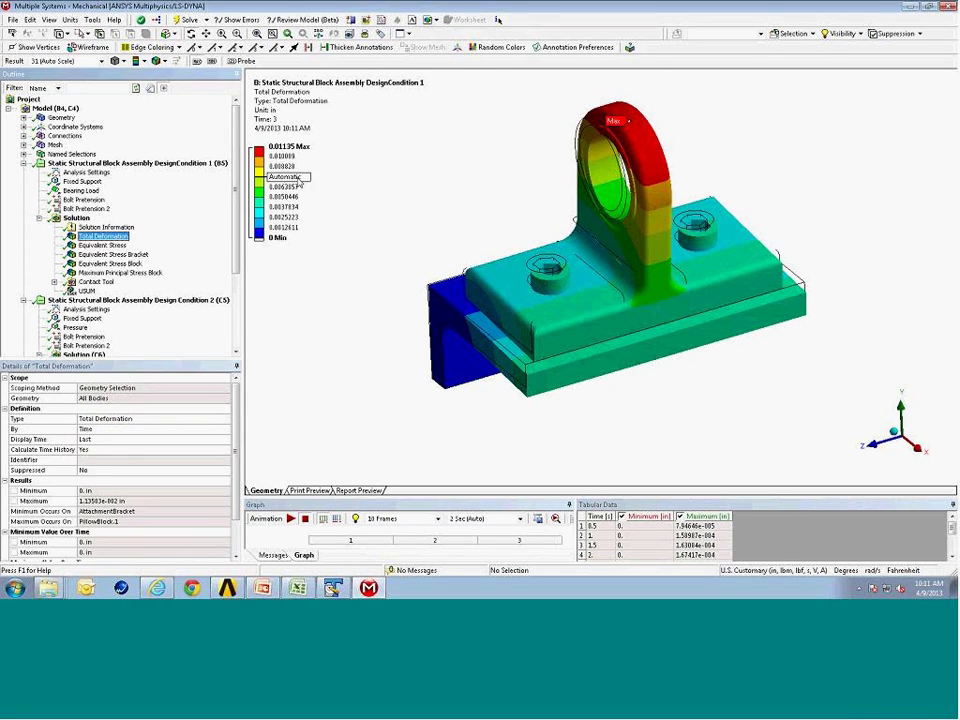
pyautogui.click(100, 290)
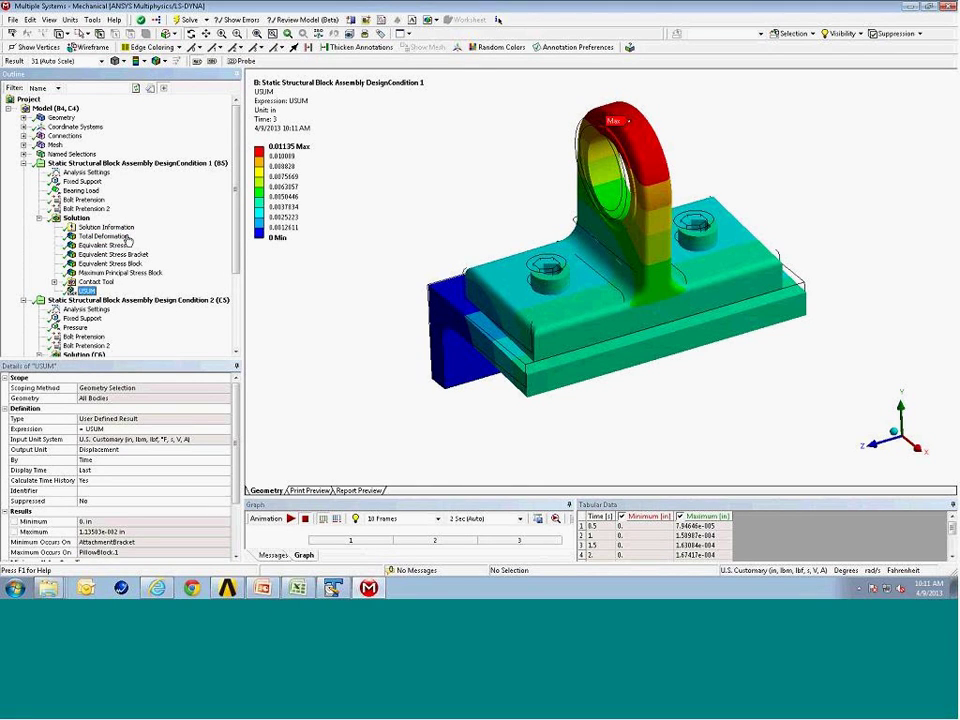
pyautogui.click(78, 218)
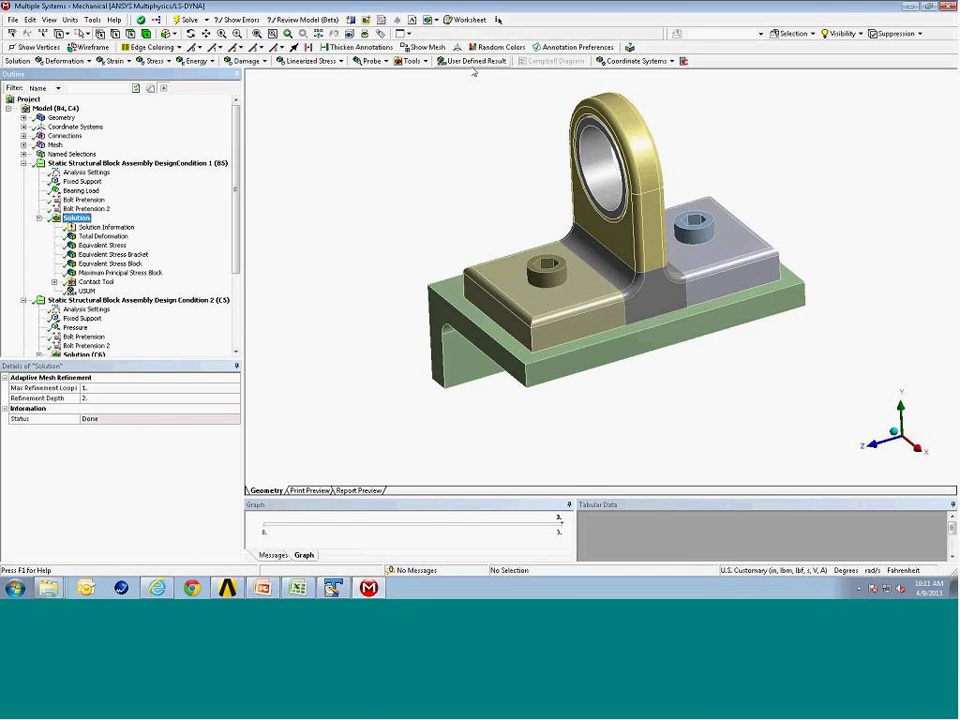
# Insert a user-defined result with expression sqrt(UX^2+UY^2+UZ^2)
pyautogui.click(476, 61)
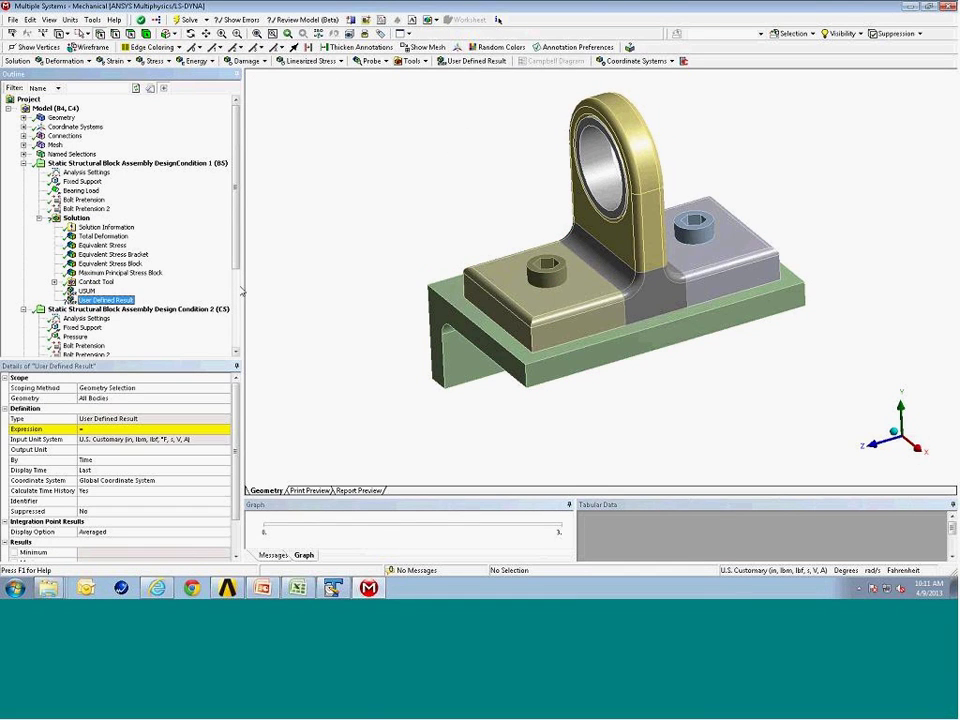
pyautogui.click(113, 429)
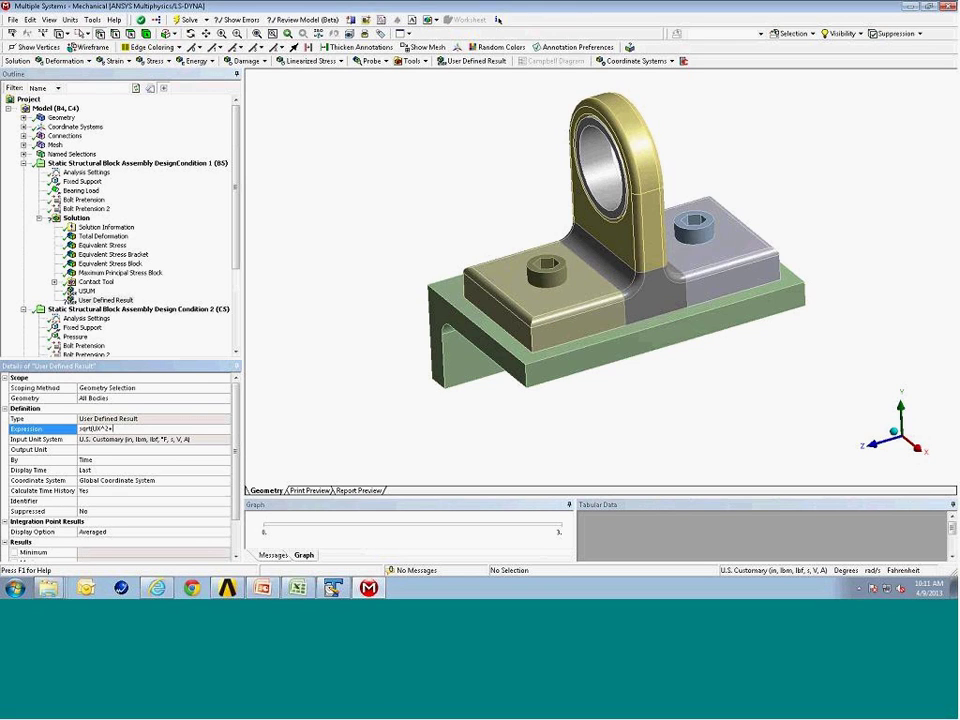
pyautogui.write('^')
pyautogui.press('Return')
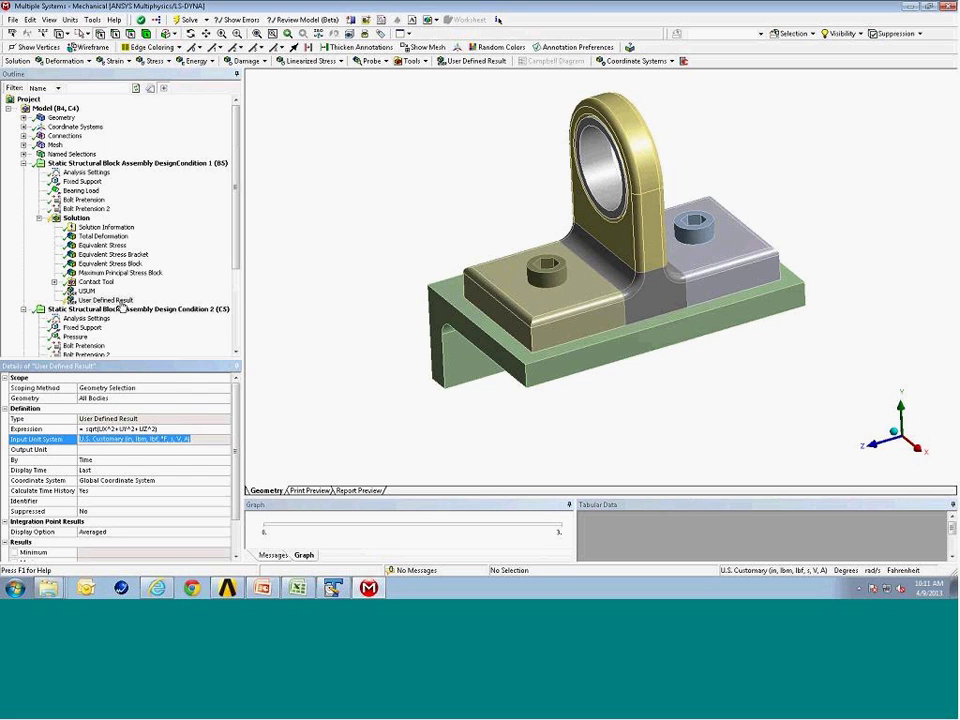
# Evaluate it and compare its 0.01135 maximum against USUM
pyautogui.rightClick(117, 301)
pyautogui.click(190, 324)
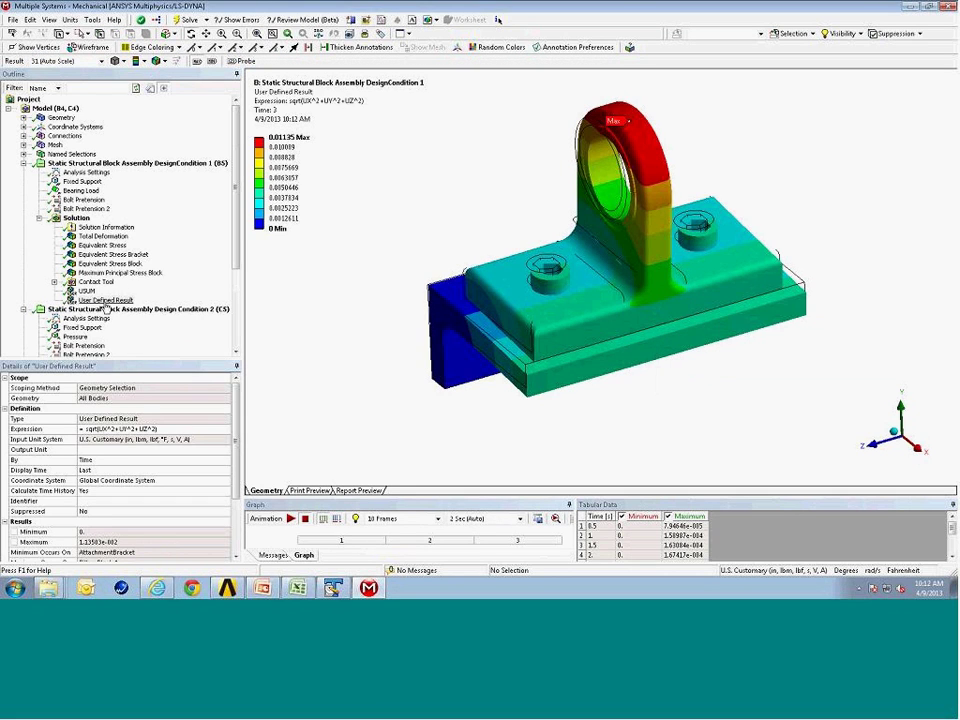
pyautogui.click(87, 291)
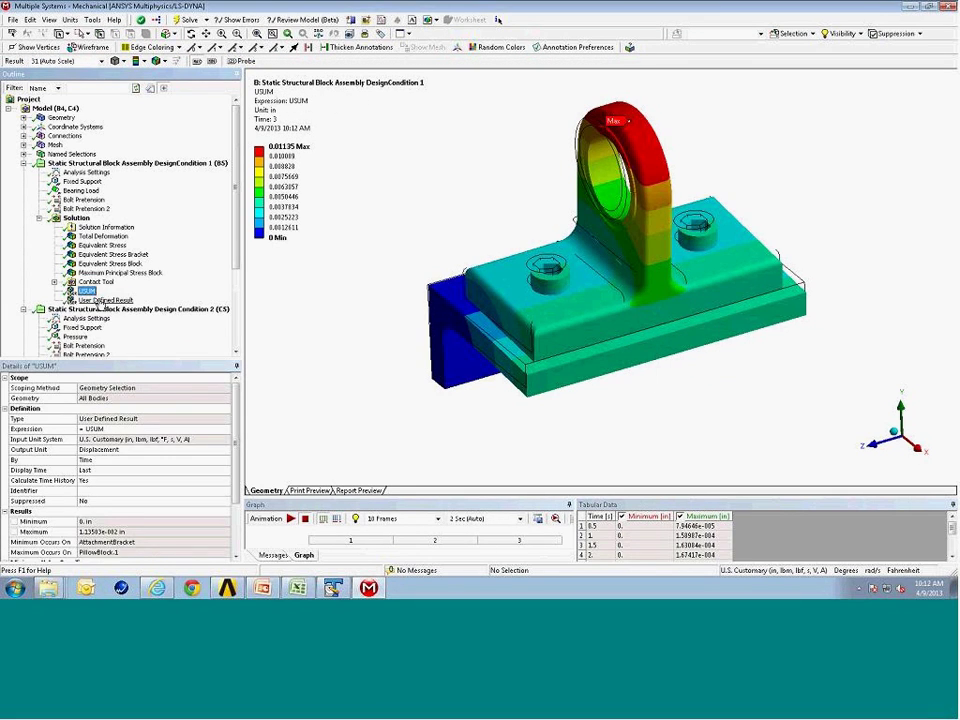
pyautogui.click(105, 300)
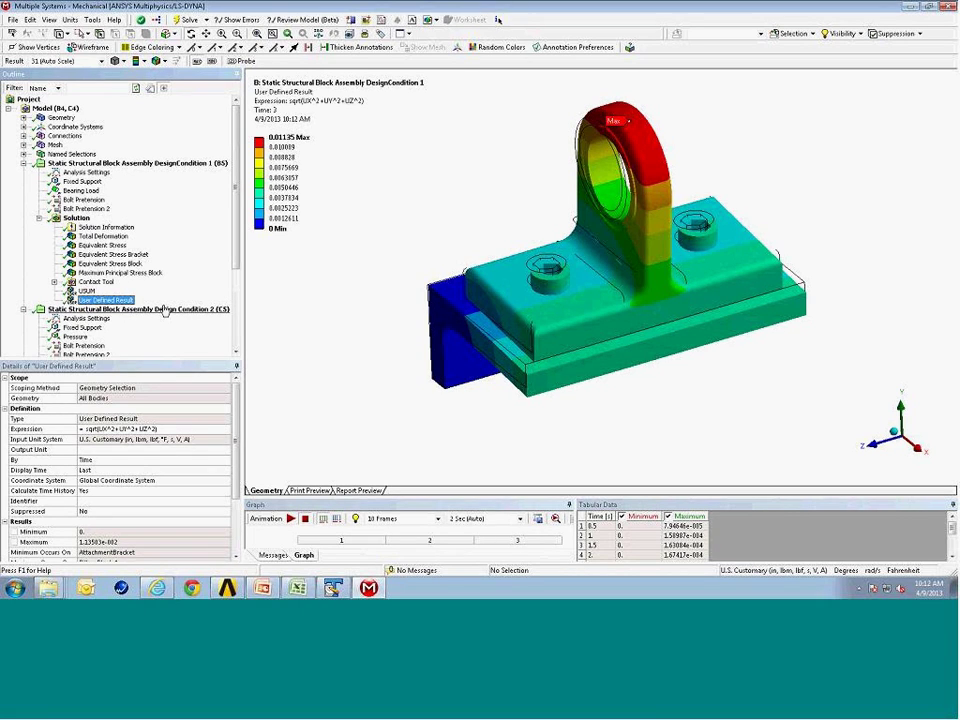
# Set the user defined result's display time to 2 s
pyautogui.click(115, 468)
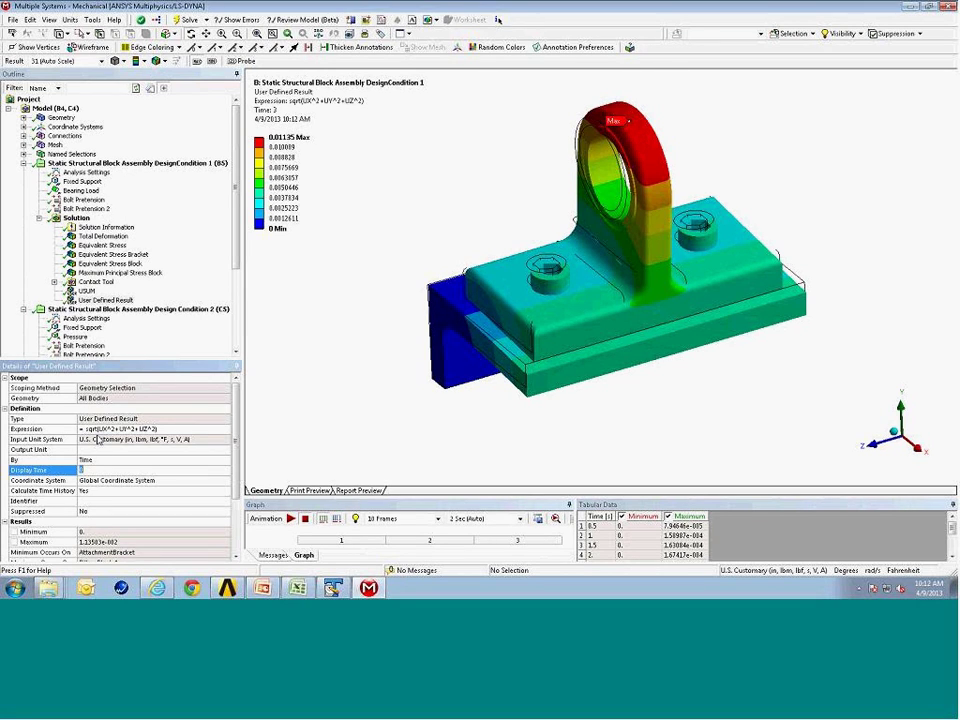
pyautogui.write('2')
pyautogui.press('Return')
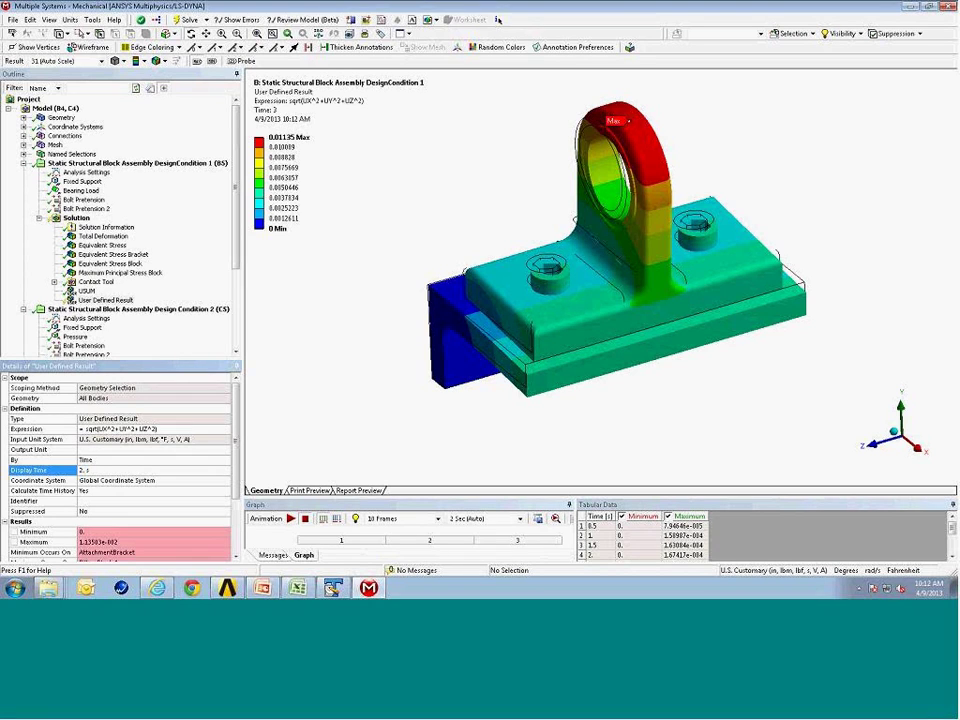
# Set the result's Identifier to MyBlock and re-evaluate all results
pyautogui.click(103, 501)
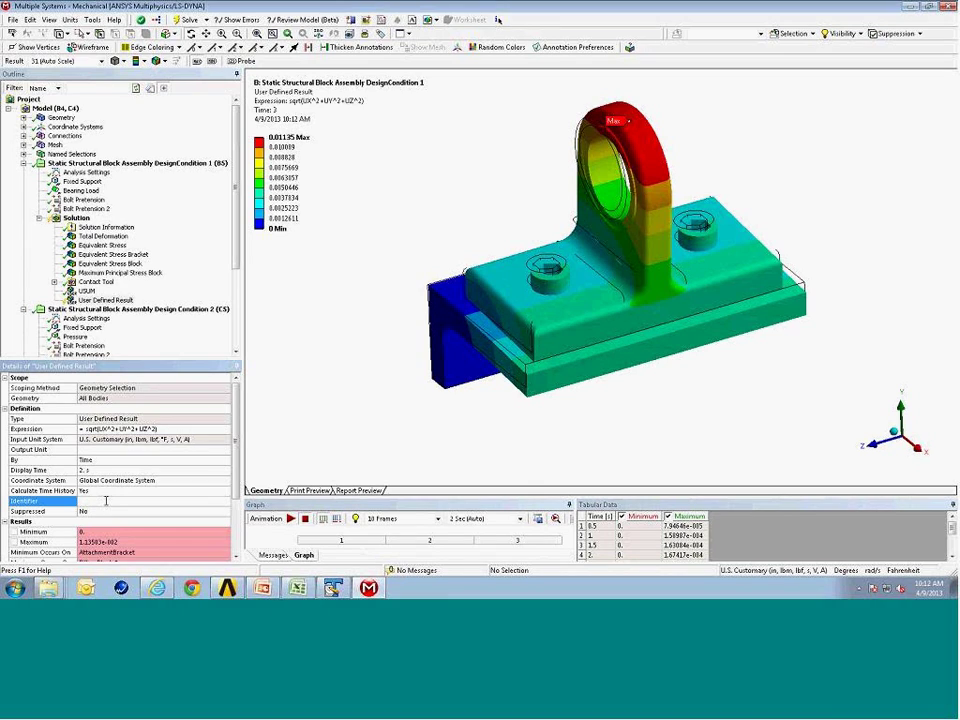
pyautogui.write('MyR')
pyautogui.press('Return')
pyautogui.rightClick(104, 299)
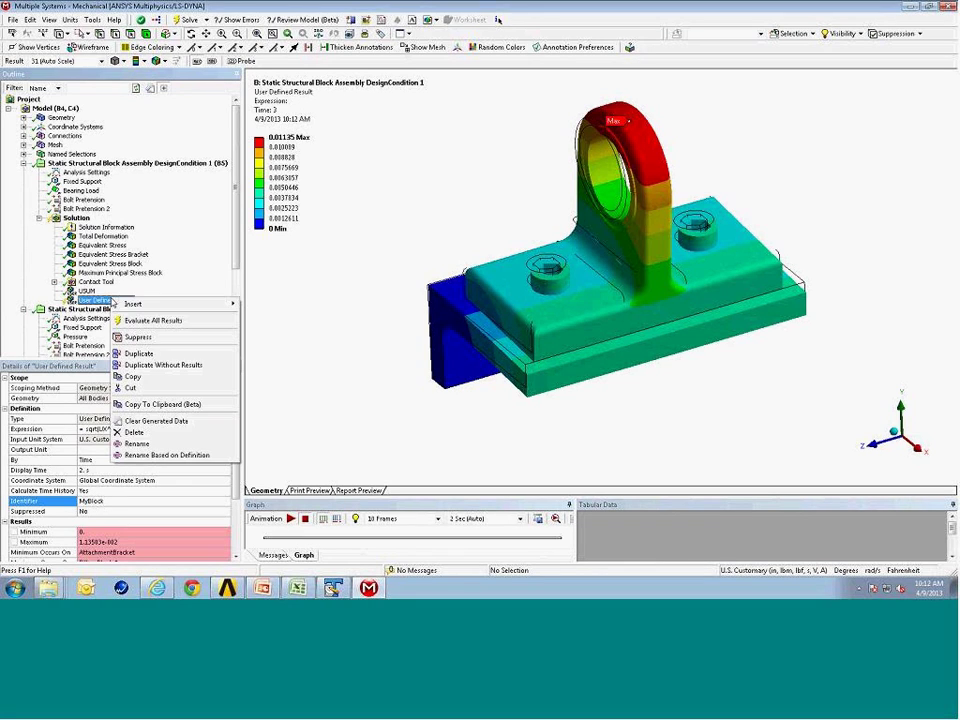
pyautogui.click(152, 321)
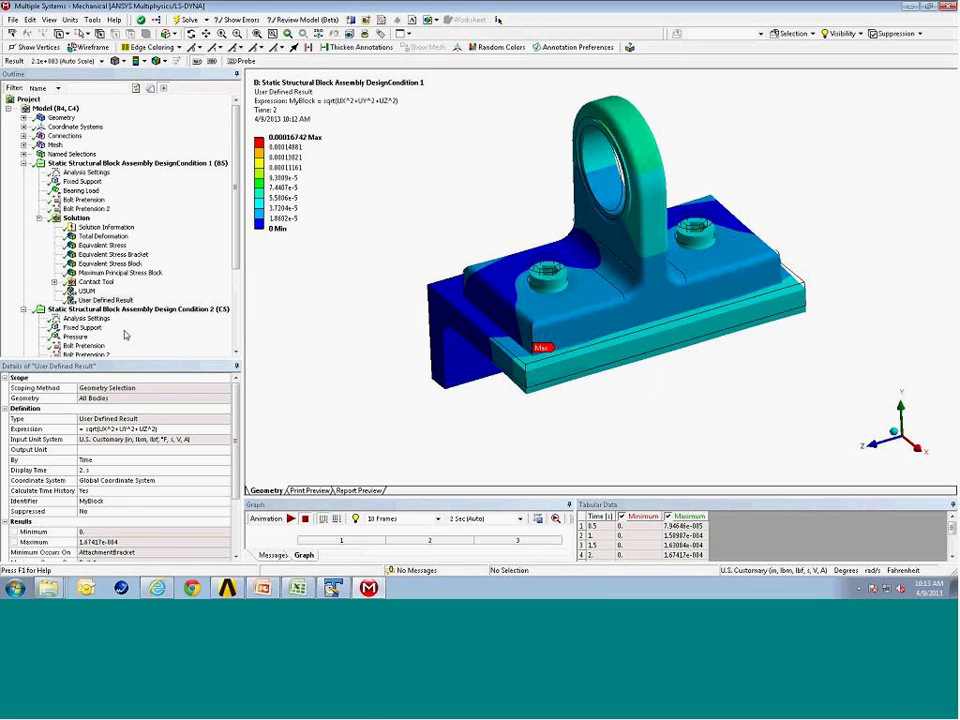
# Insert a second User Defined Result under Solution with expression USUM-MyBlock
pyautogui.click(76, 217)
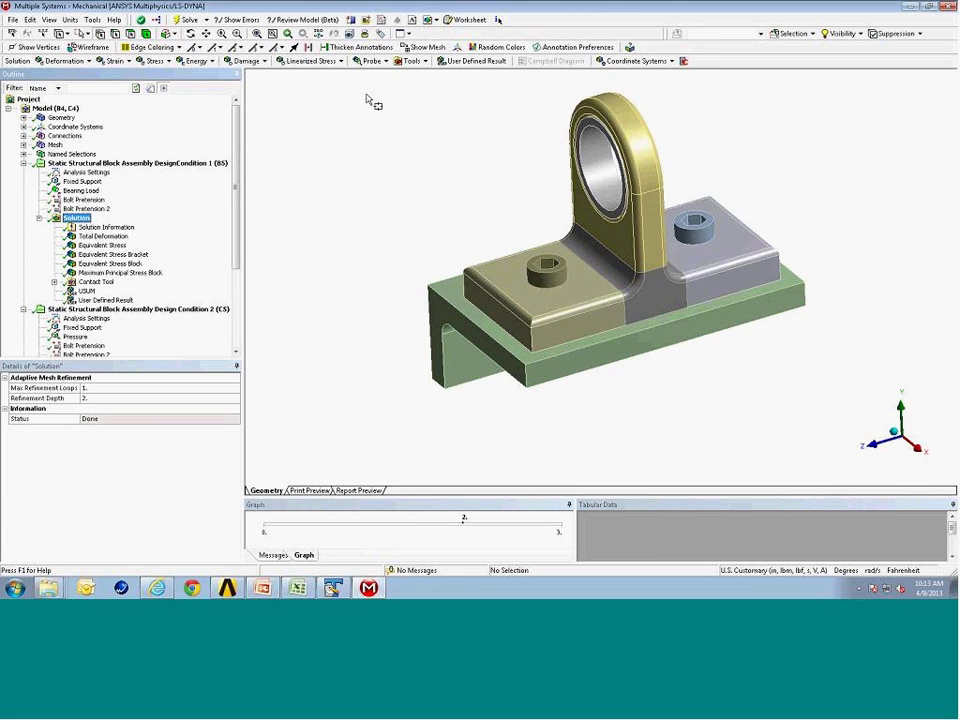
pyautogui.click(462, 61)
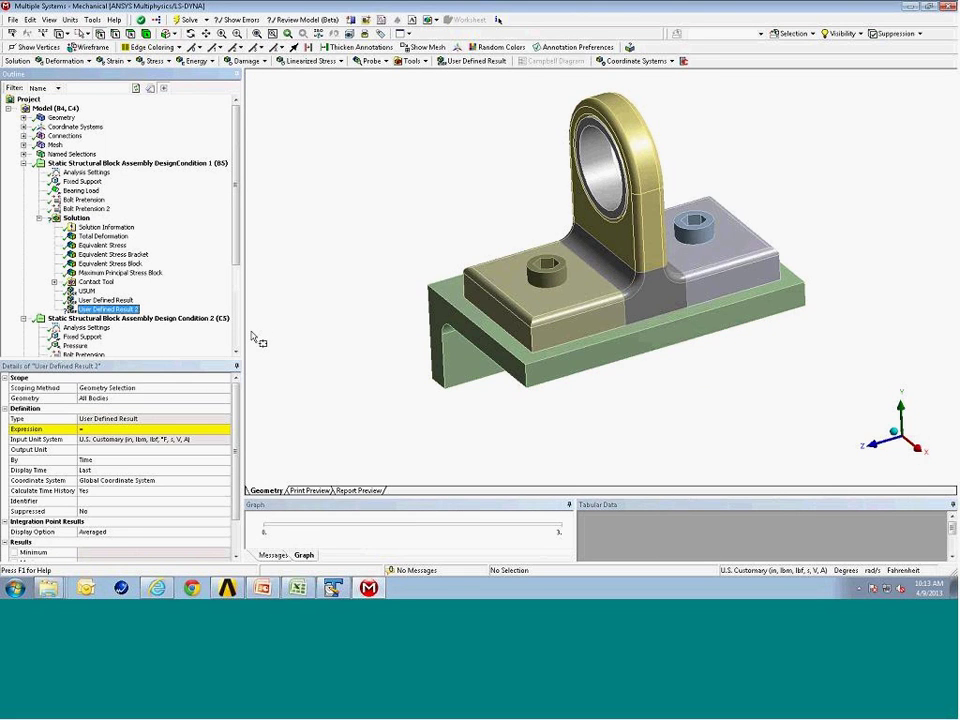
pyautogui.click(106, 428)
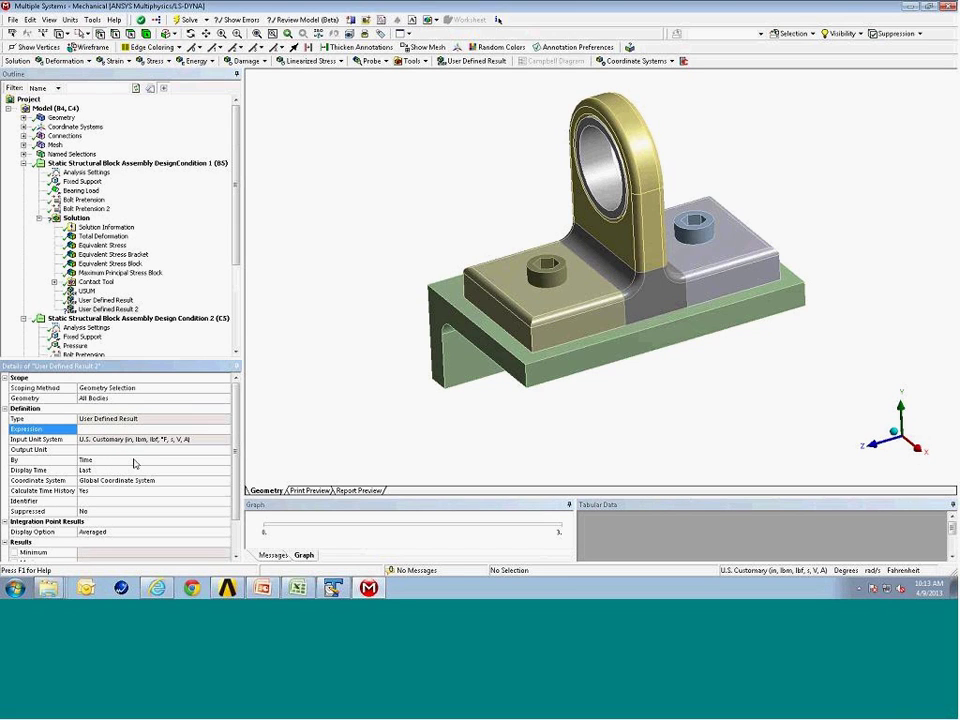
pyautogui.write('USUM')
pyautogui.write('-MyB')
pyautogui.press('Return')
# Evaluate all results and compare User Defined Result 2 with the MyBlock displacement result
pyautogui.rightClick(112, 309)
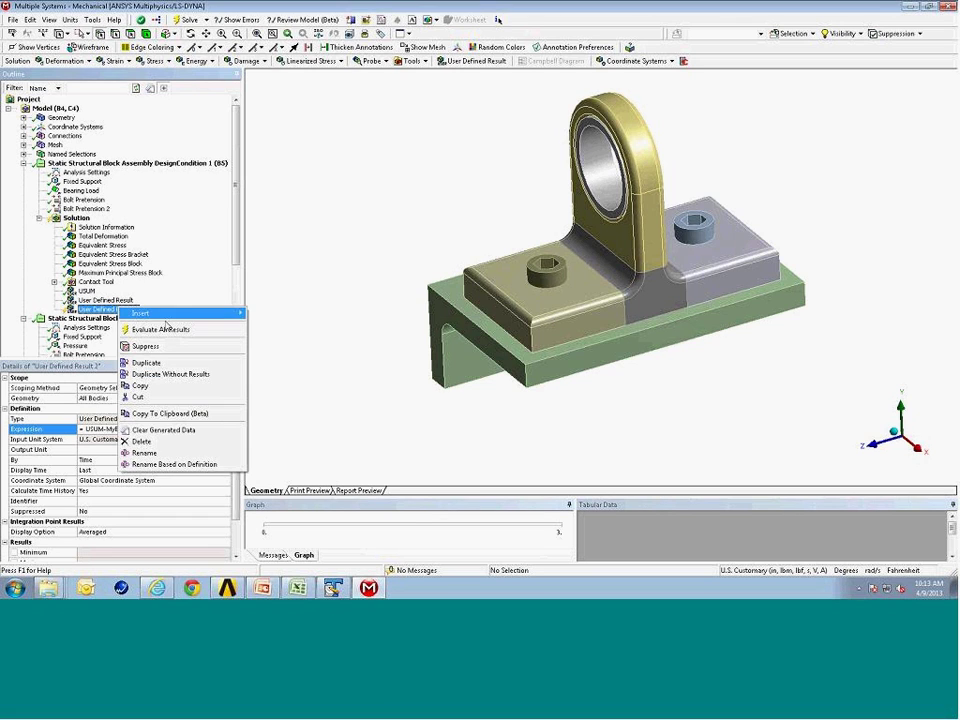
pyautogui.click(163, 330)
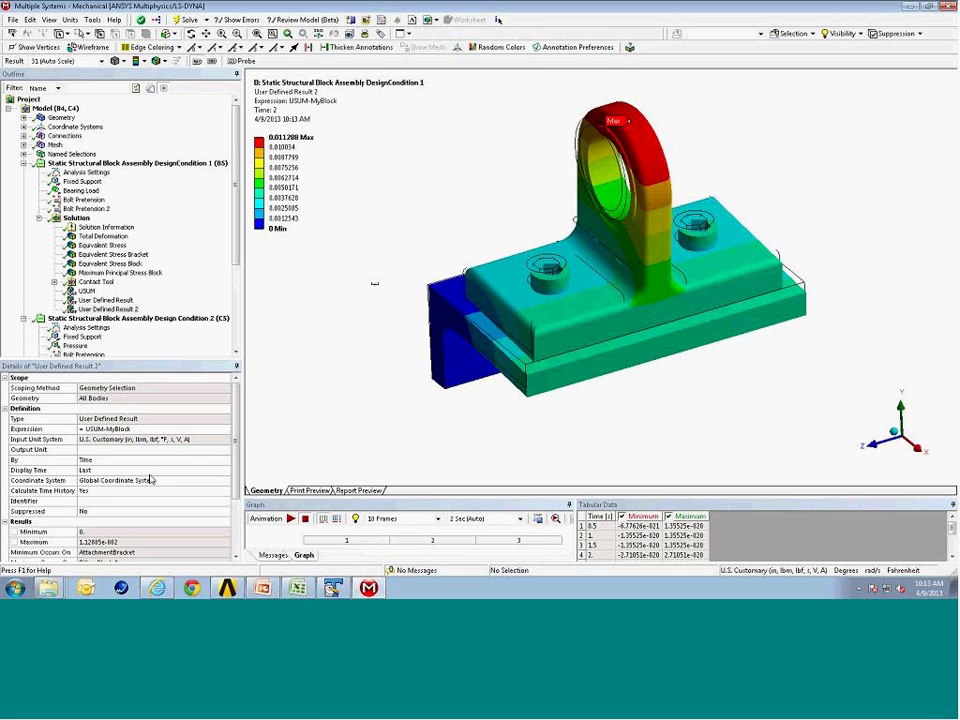
pyautogui.moveTo(514, 291); pyautogui.dragTo(530, 285)
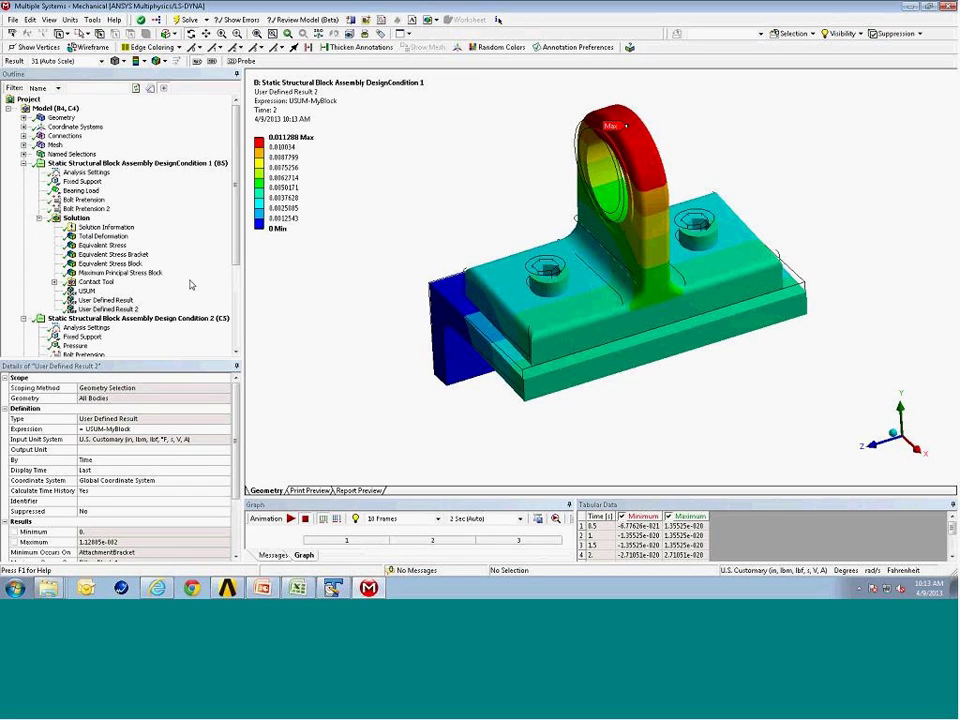
pyautogui.click(105, 300)
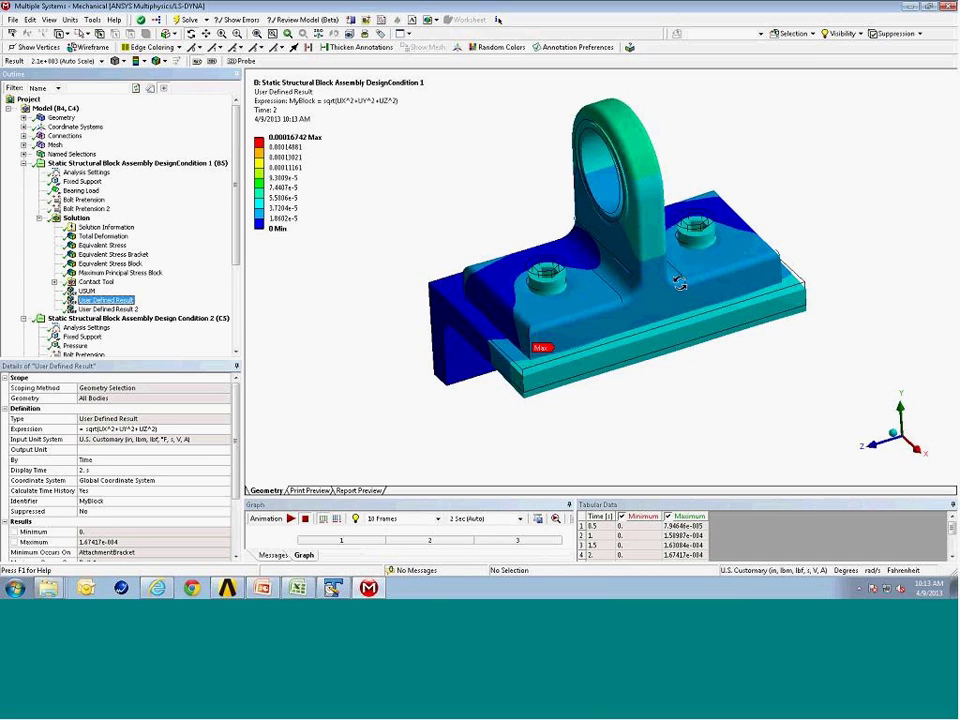
pyautogui.moveTo(677, 285); pyautogui.dragTo(279, 285, button='middle')
pyautogui.click(134, 310)
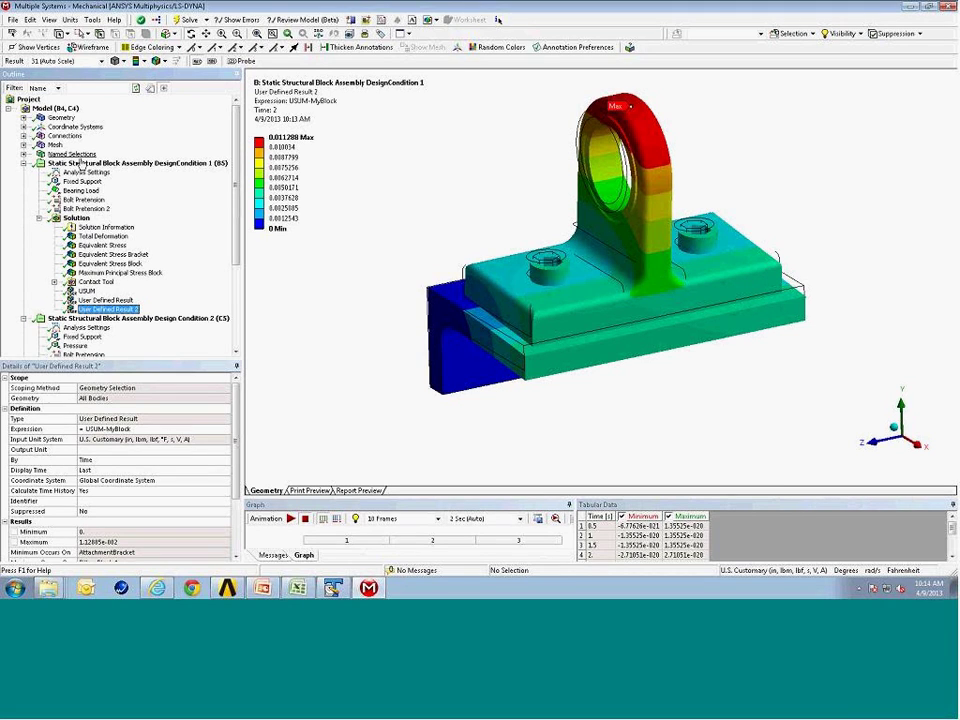
# Add Construction Geometry to the Model with a Surface on the Global Coordinate System
pyautogui.click(60, 109)
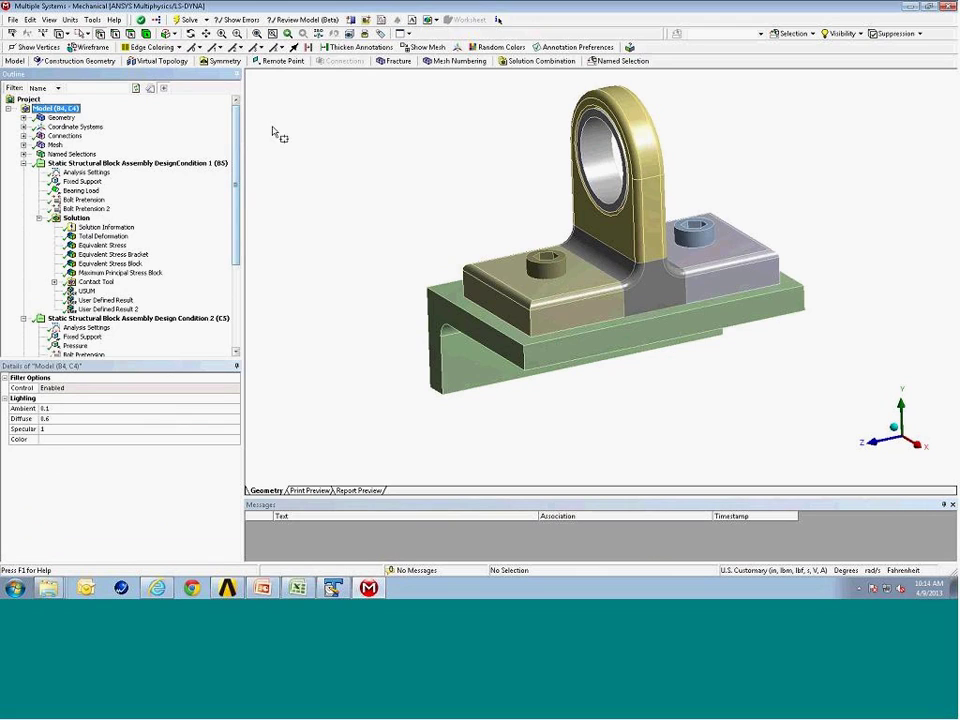
pyautogui.click(92, 68)
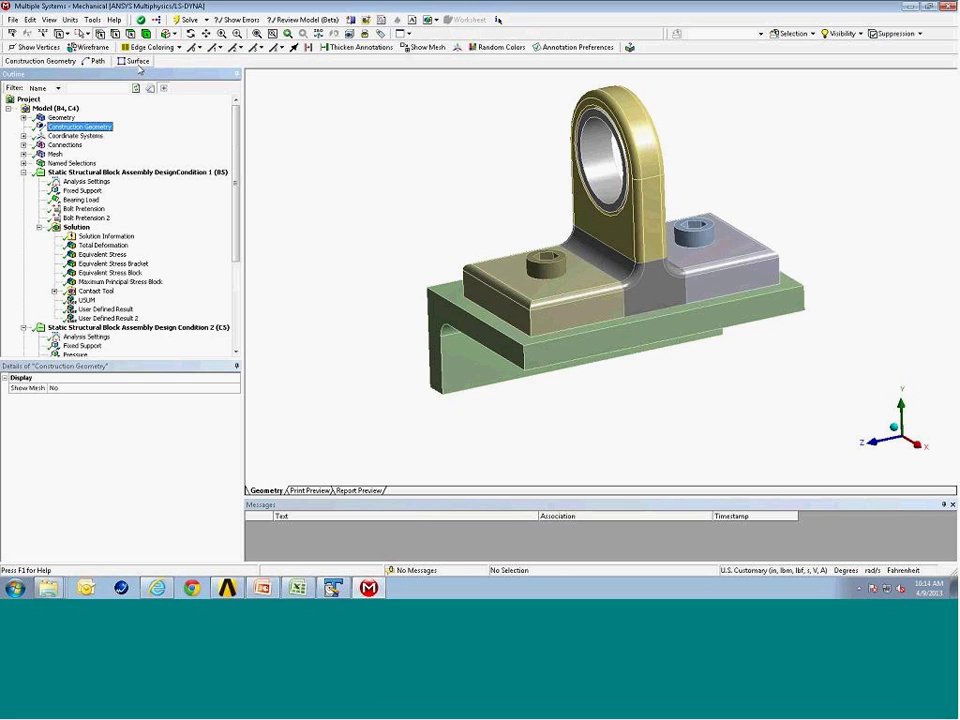
pyautogui.click(134, 61)
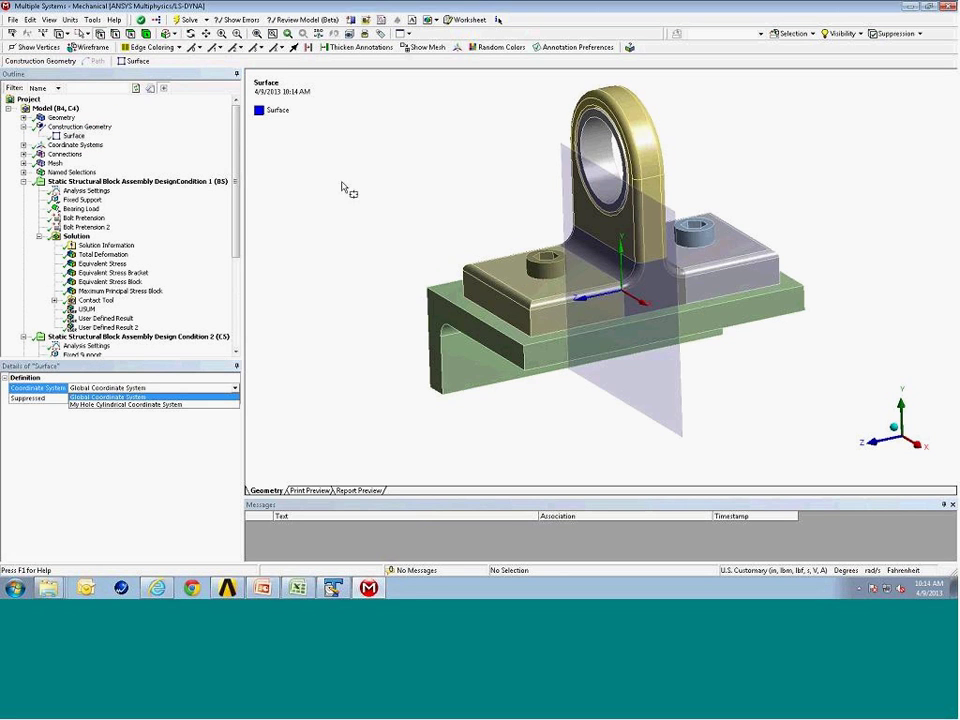
pyautogui.moveTo(340, 222); pyautogui.dragTo(495, 292, button='middle')
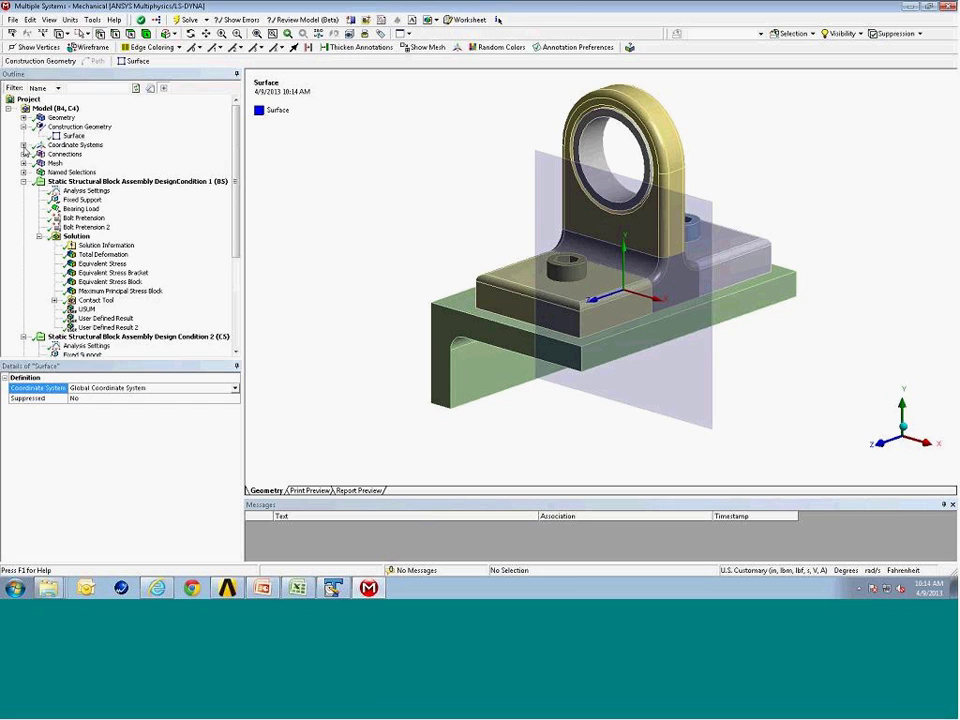
# Create a new coordinate system on the bracket's lower front face
pyautogui.click(23, 145)
pyautogui.click(75, 145)
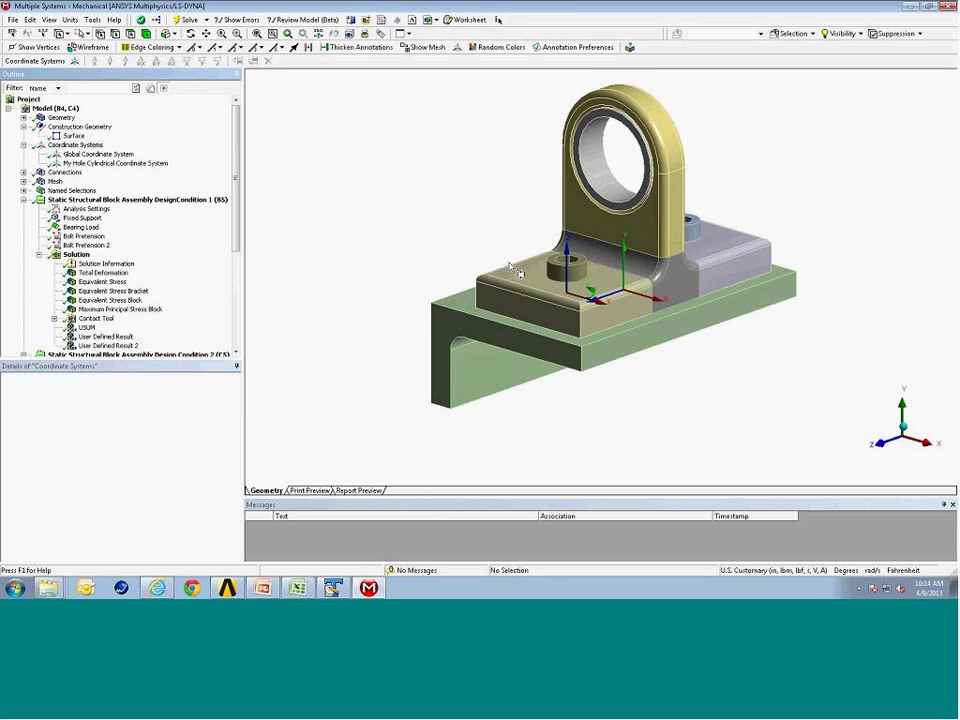
pyautogui.moveTo(515, 272); pyautogui.dragTo(499, 242, button='middle')
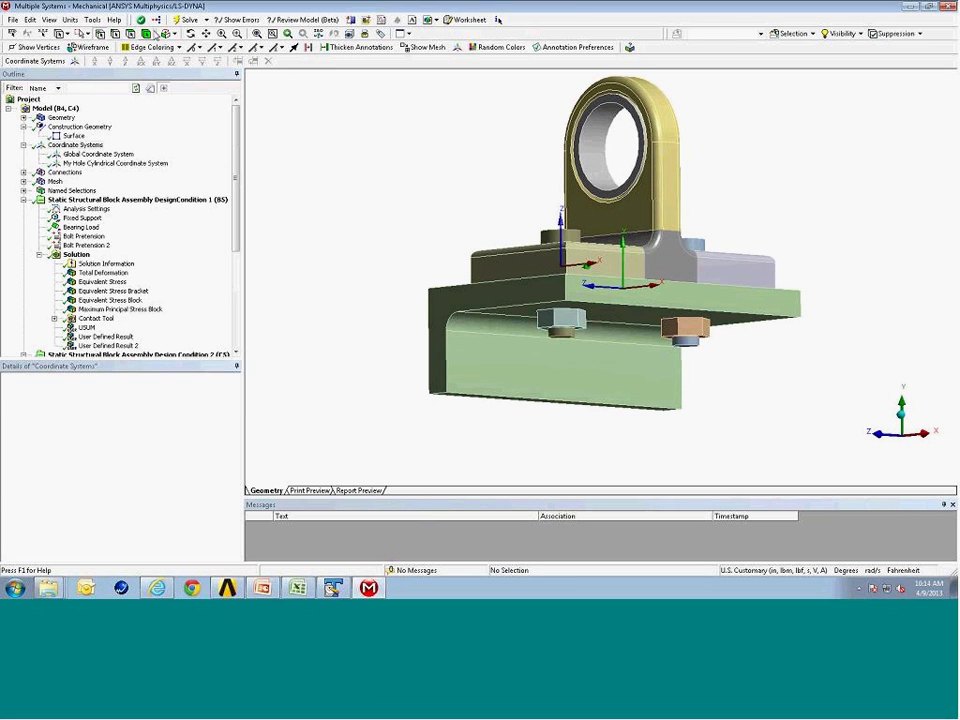
pyautogui.click(91, 36)
pyautogui.click(100, 47)
pyautogui.click(466, 383)
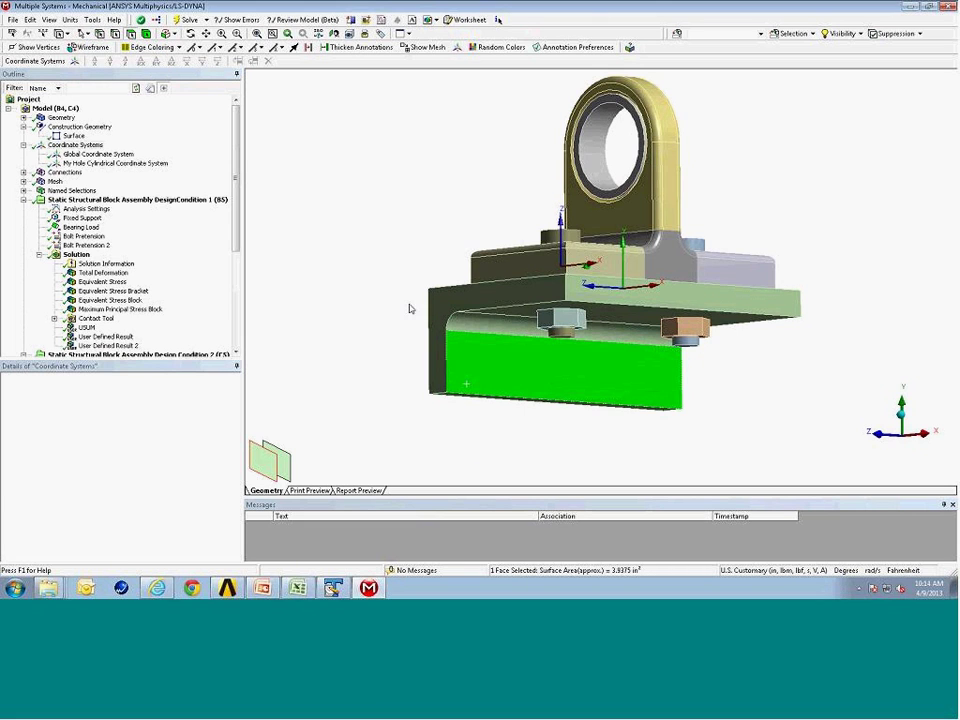
pyautogui.click(84, 60)
pyautogui.moveTo(400, 220); pyautogui.dragTo(480, 320, button='middle')
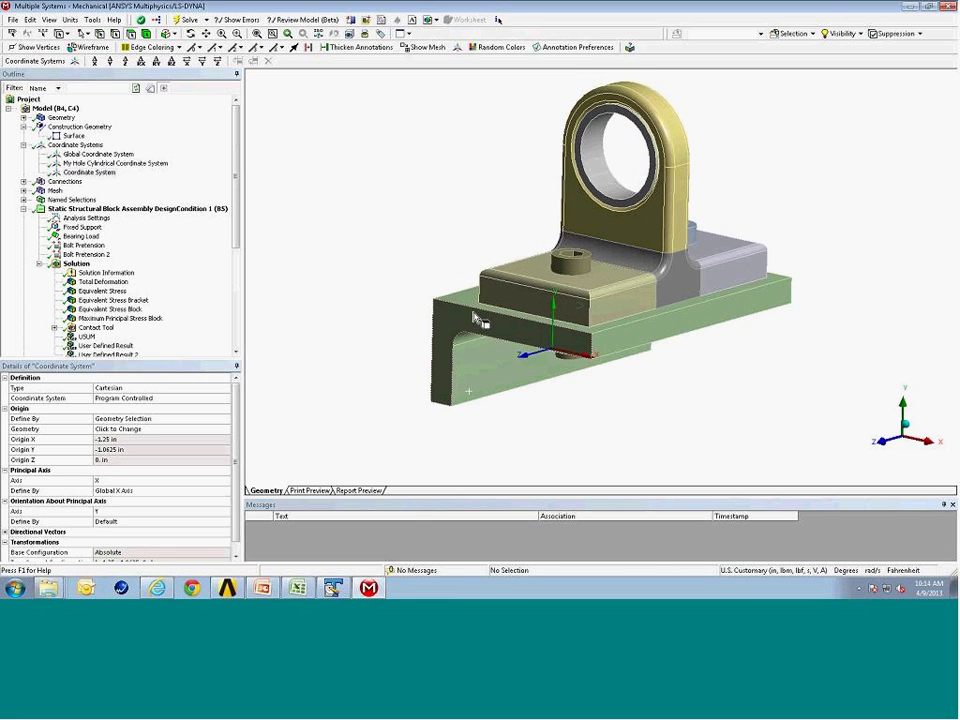
# Set the new coordinate system's Offset Z to 0.1 in
pyautogui.moveTo(430, 270); pyautogui.dragTo(500, 287, button='middle')
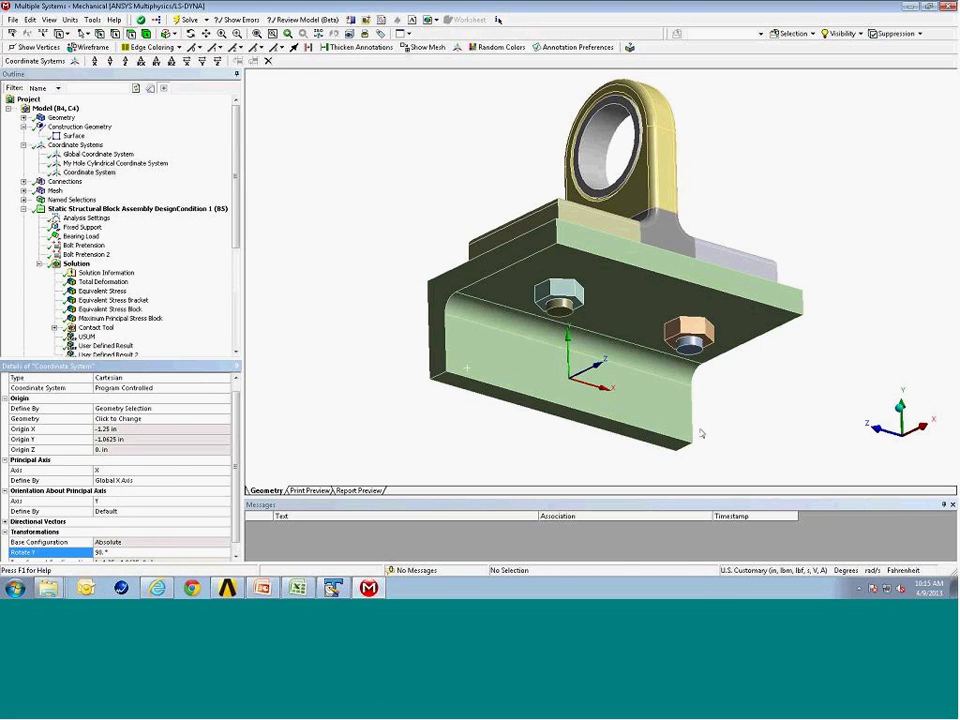
pyautogui.moveTo(701, 433); pyautogui.dragTo(718, 450, button='middle')
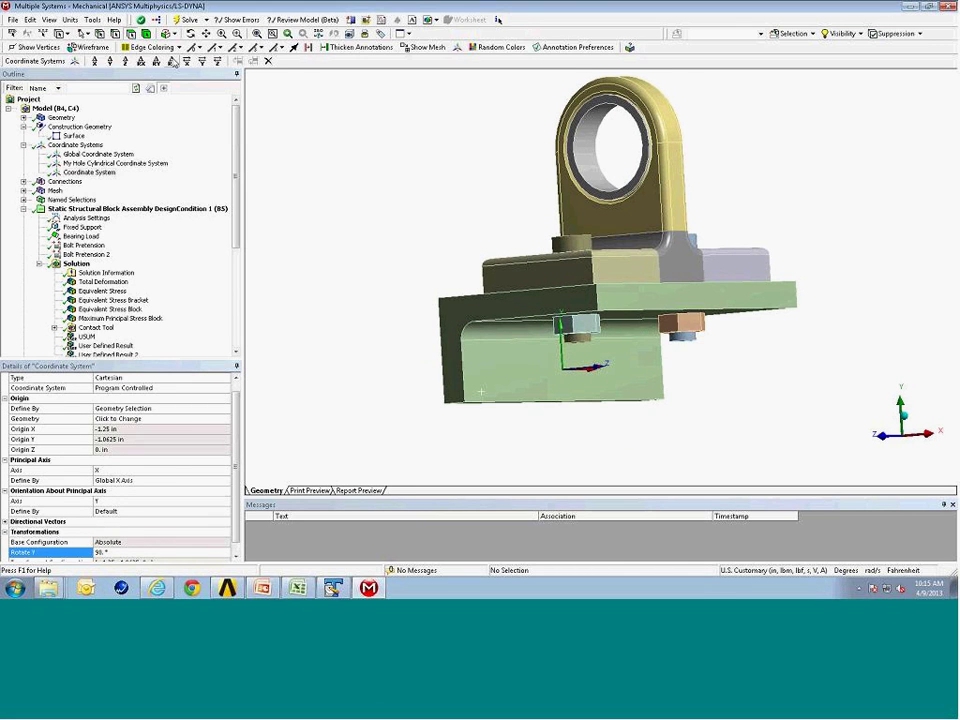
pyautogui.moveTo(489, 332); pyautogui.dragTo(436, 274, button='middle')
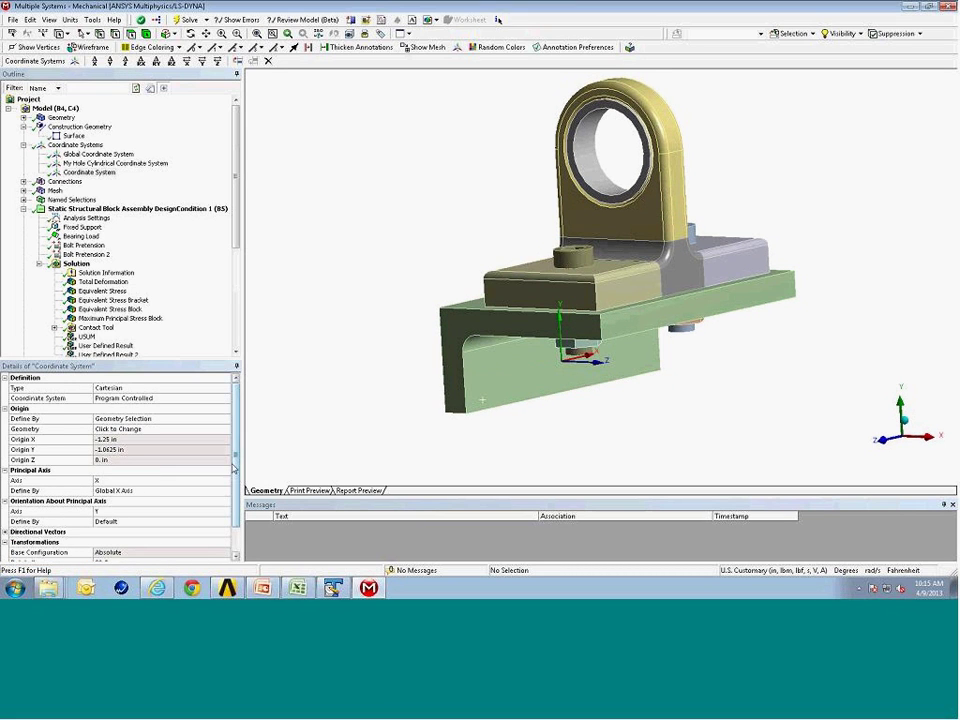
pyautogui.scroll(-1, 233, 468)
pyautogui.click(160, 541)
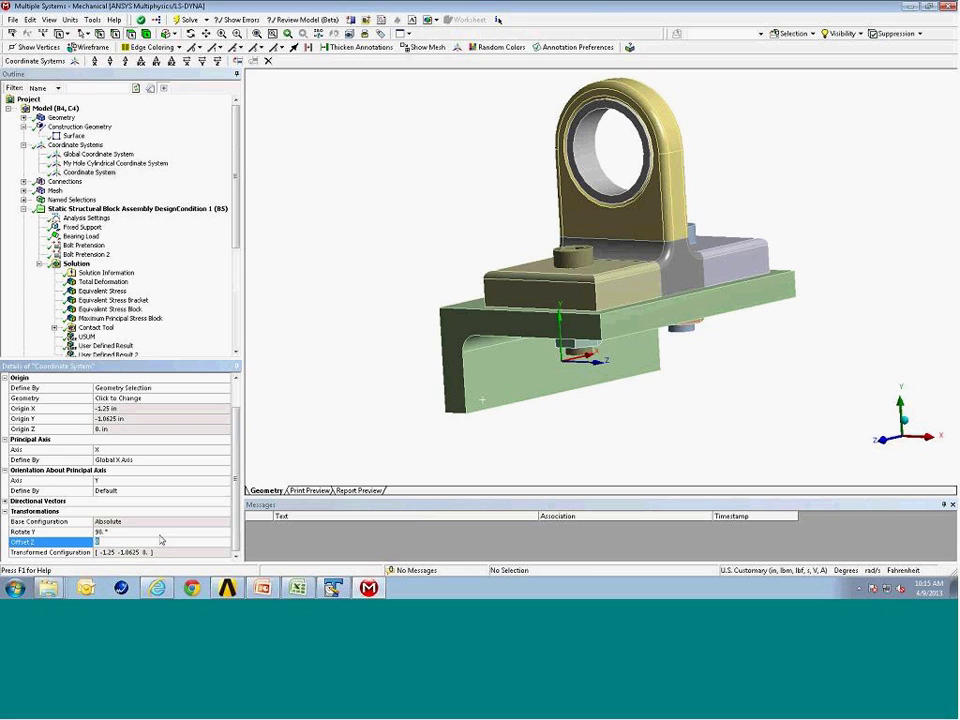
pyautogui.write('.1')
pyautogui.press('Return')
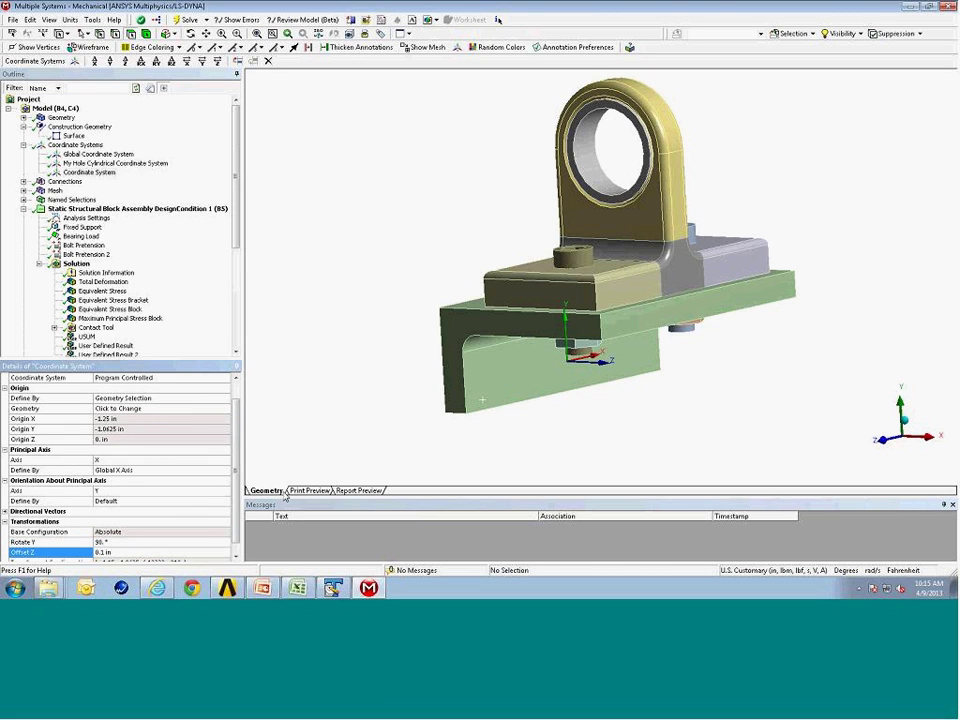
# Rename the coordinate system to Coordinate System Cut, then reselect the Surface item
pyautogui.moveTo(420, 210); pyautogui.dragTo(595, 278, button='middle')
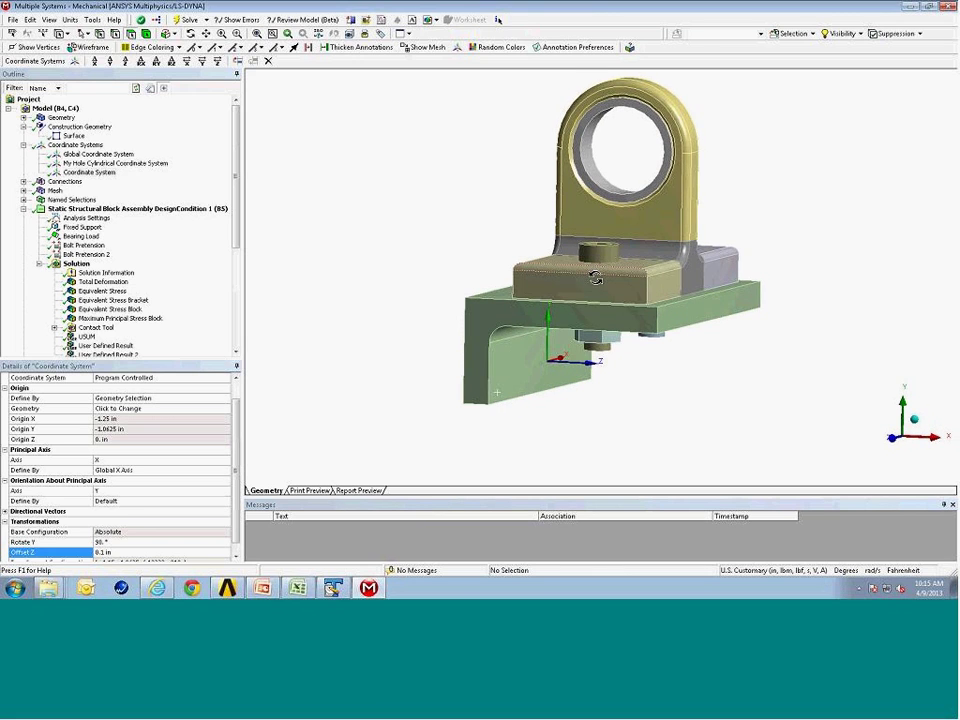
pyautogui.rightClick(92, 172)
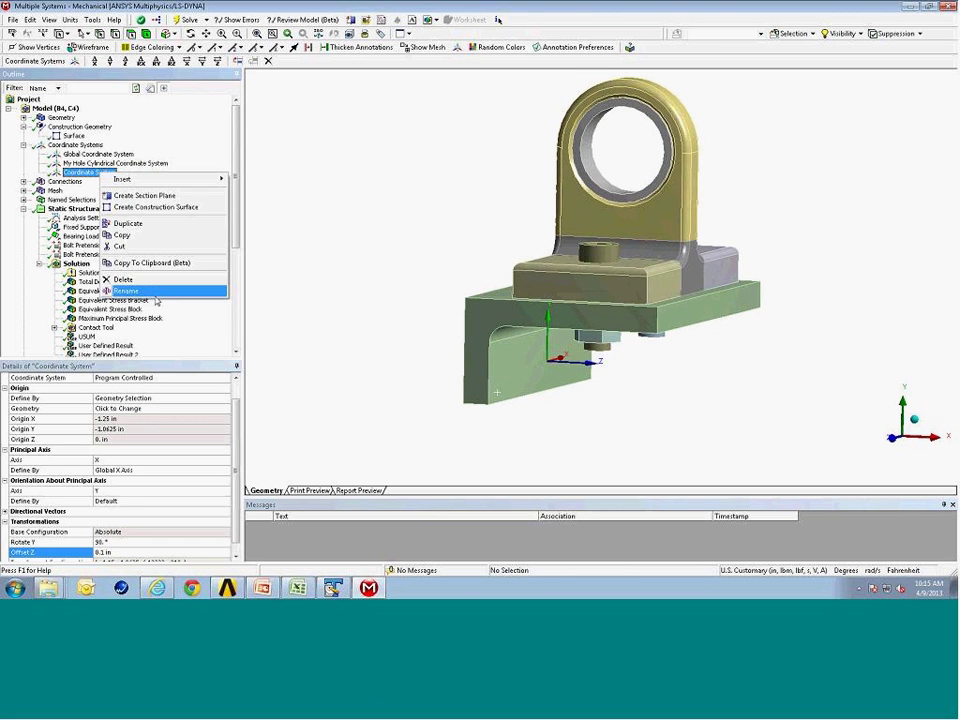
pyautogui.click(152, 291)
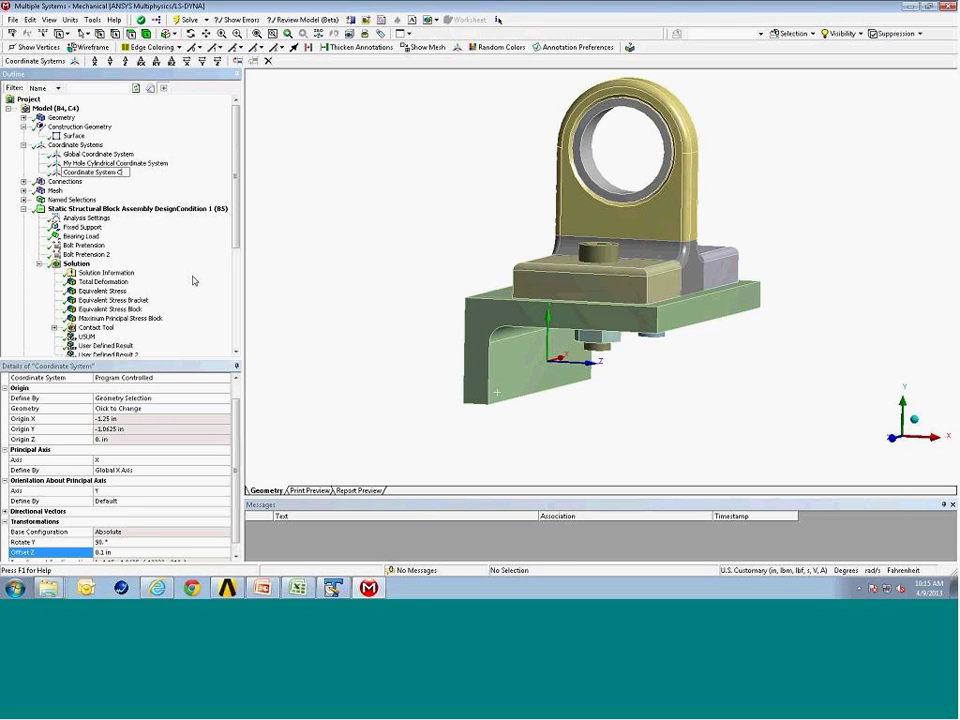
pyautogui.press('Return')
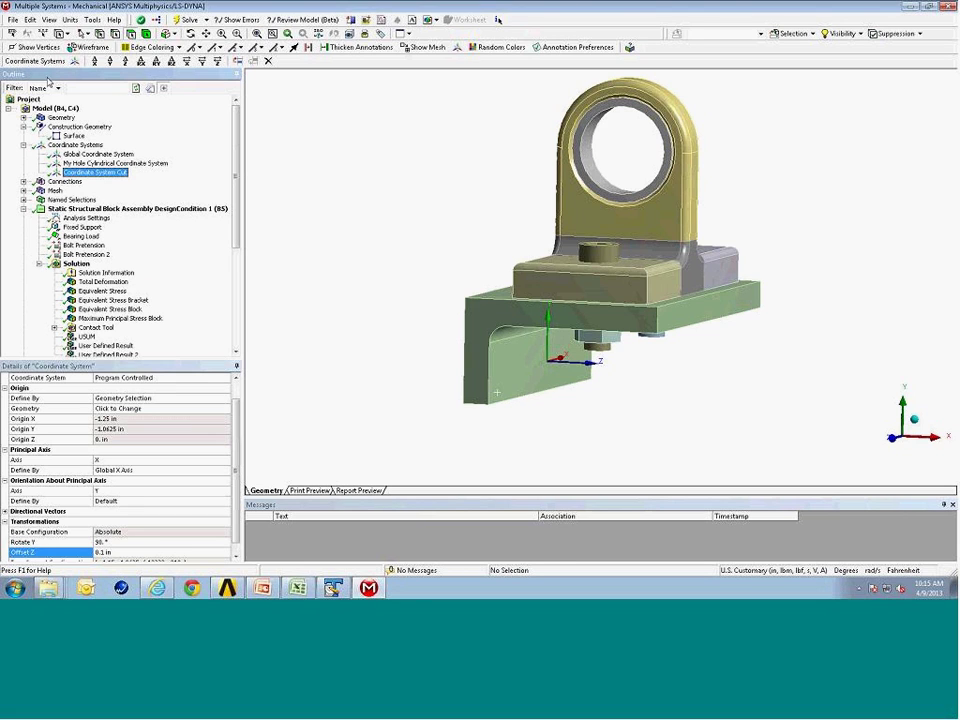
pyautogui.click(73, 135)
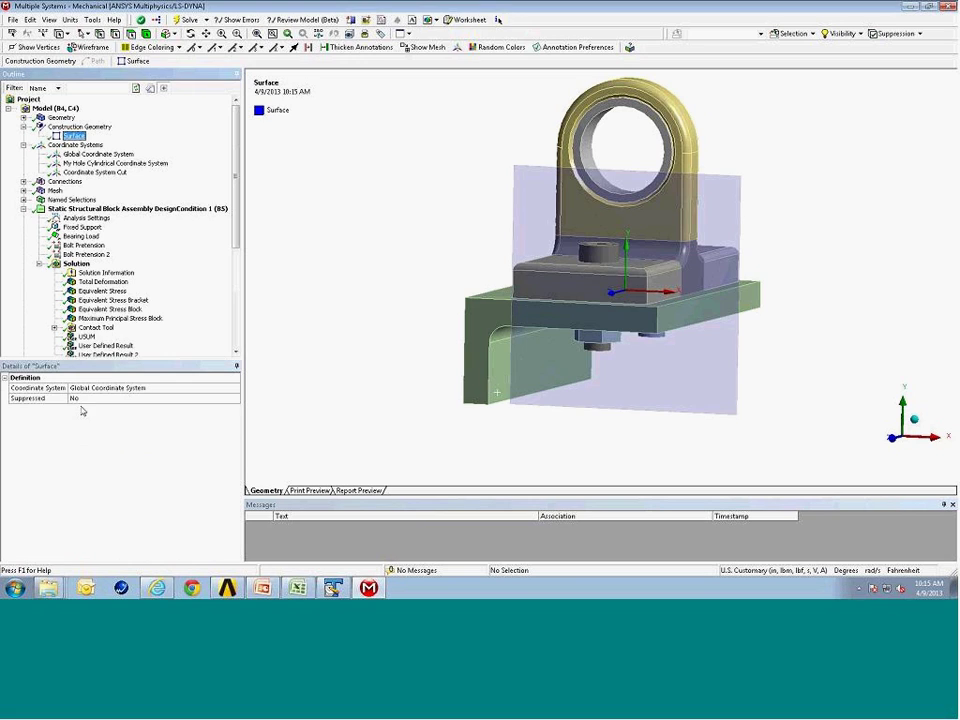
pyautogui.click(138, 388)
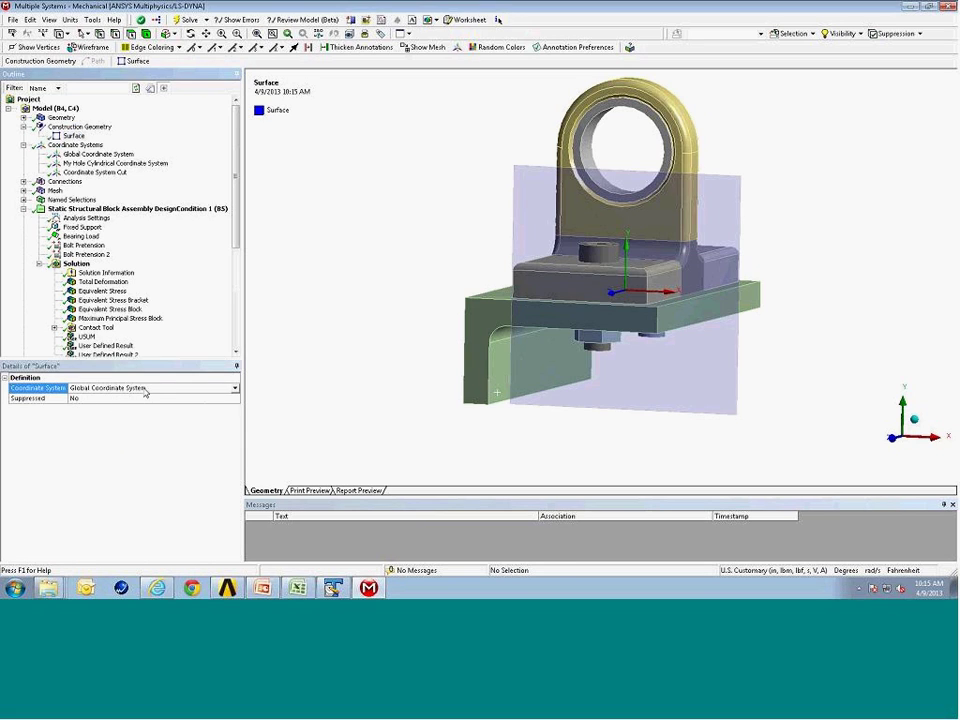
# Base the Surface on Coordinate System Cut so it crosses the base plates
pyautogui.click(236, 389)
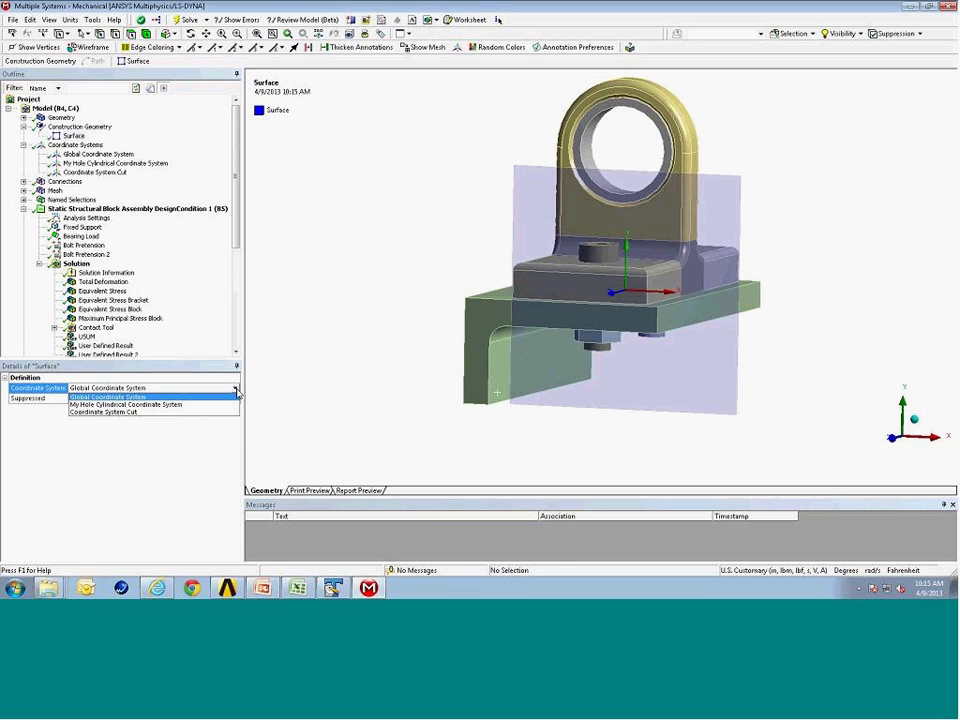
pyautogui.click(140, 413)
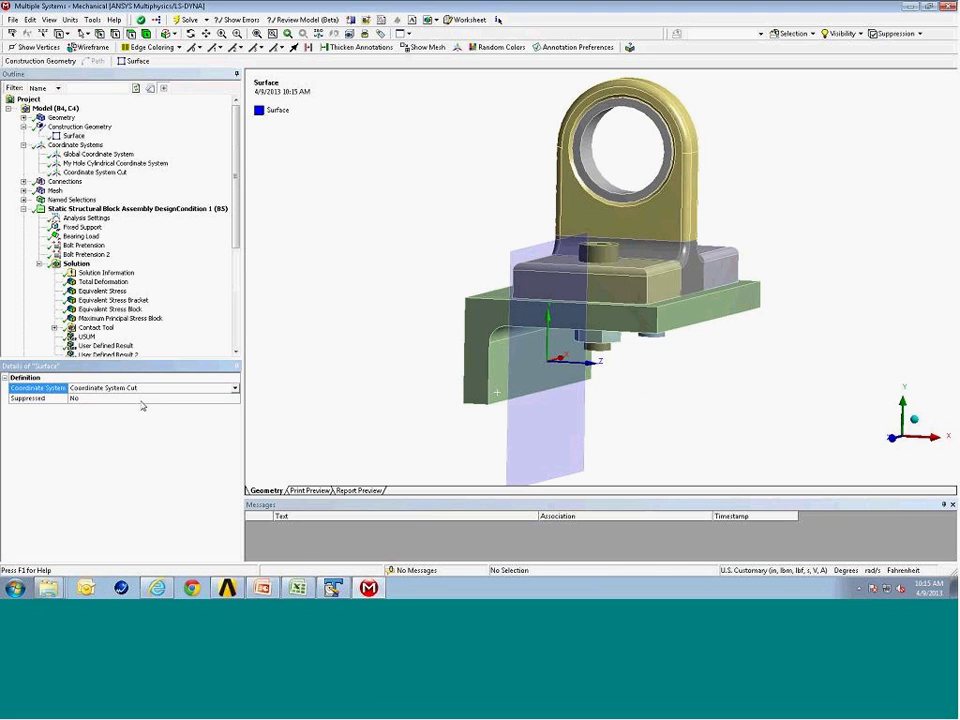
pyautogui.moveTo(365, 210); pyautogui.dragTo(399, 296)
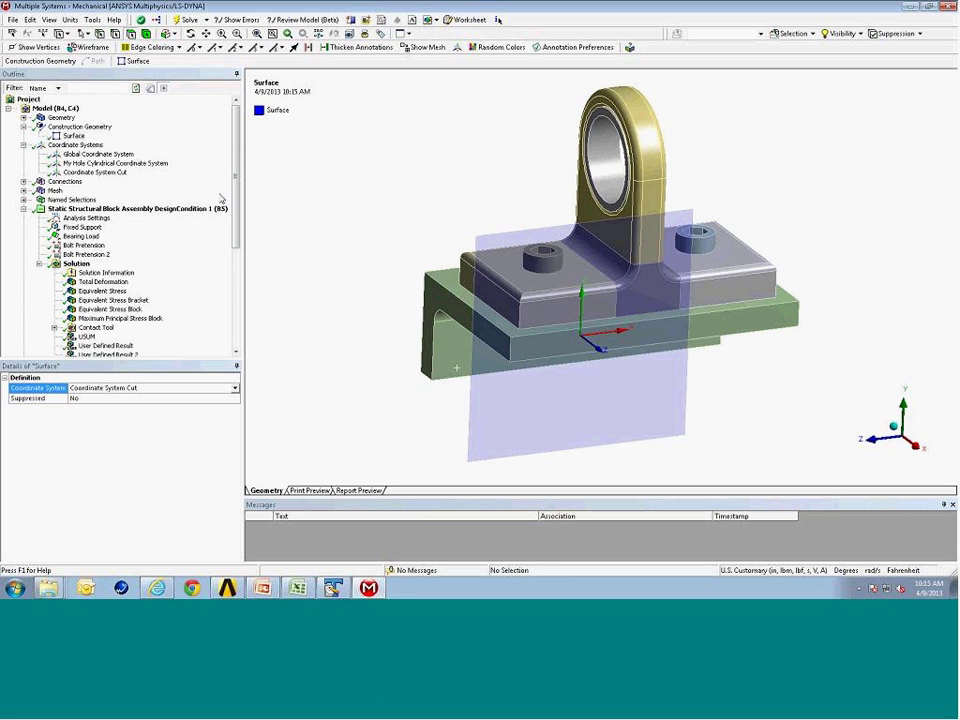
# Review Design Condition 1's Bolt Pretension 2 settings and select its Solution
pyautogui.scroll(-3, 141, 156)
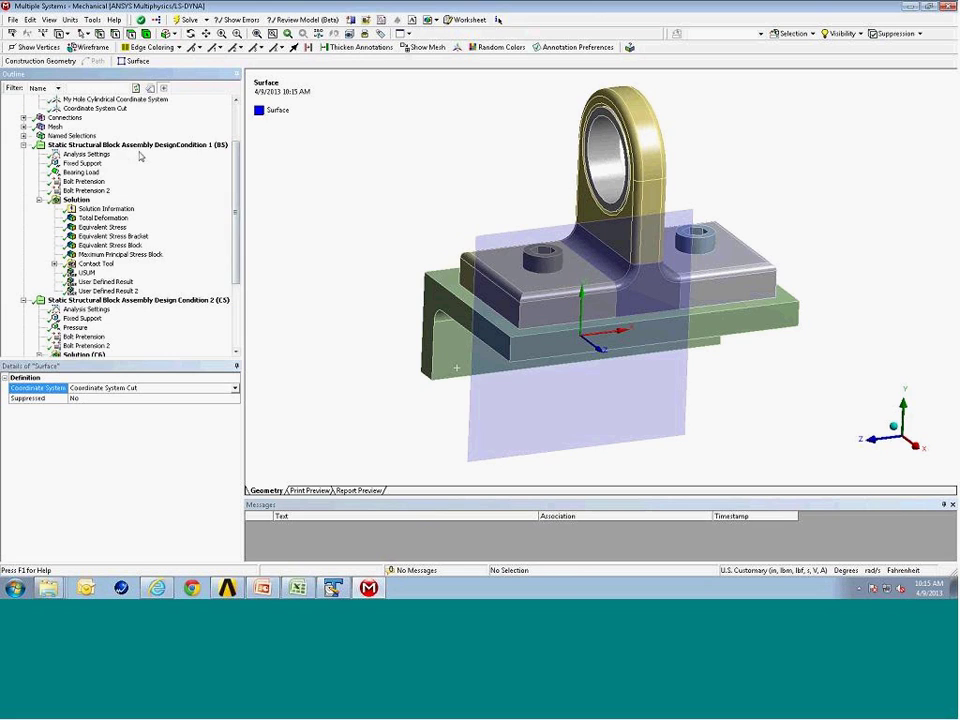
pyautogui.click(166, 147)
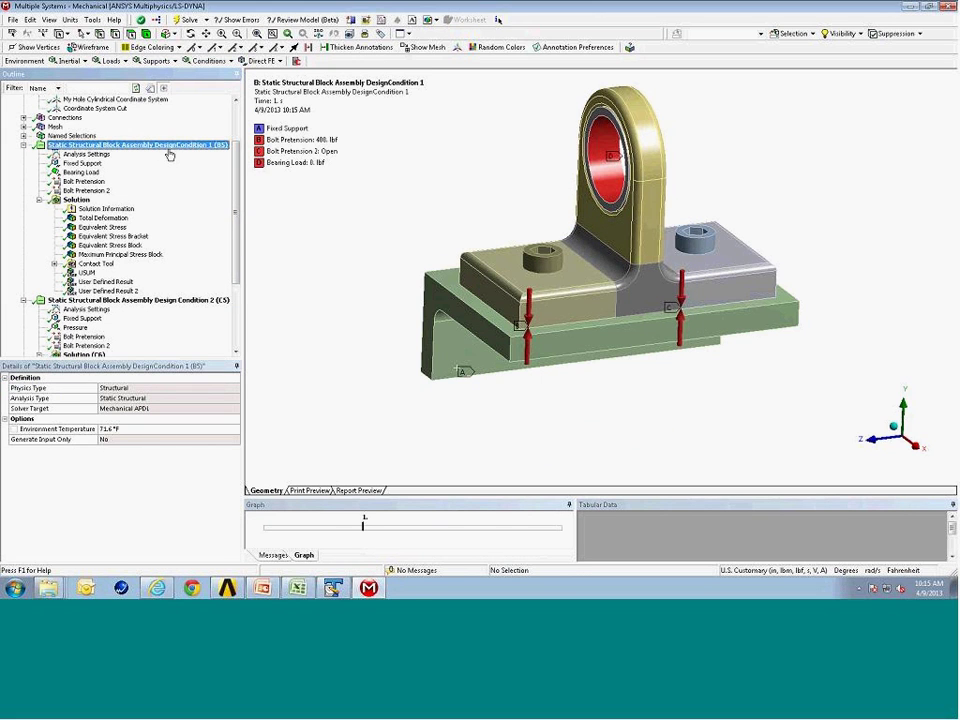
pyautogui.click(86, 190)
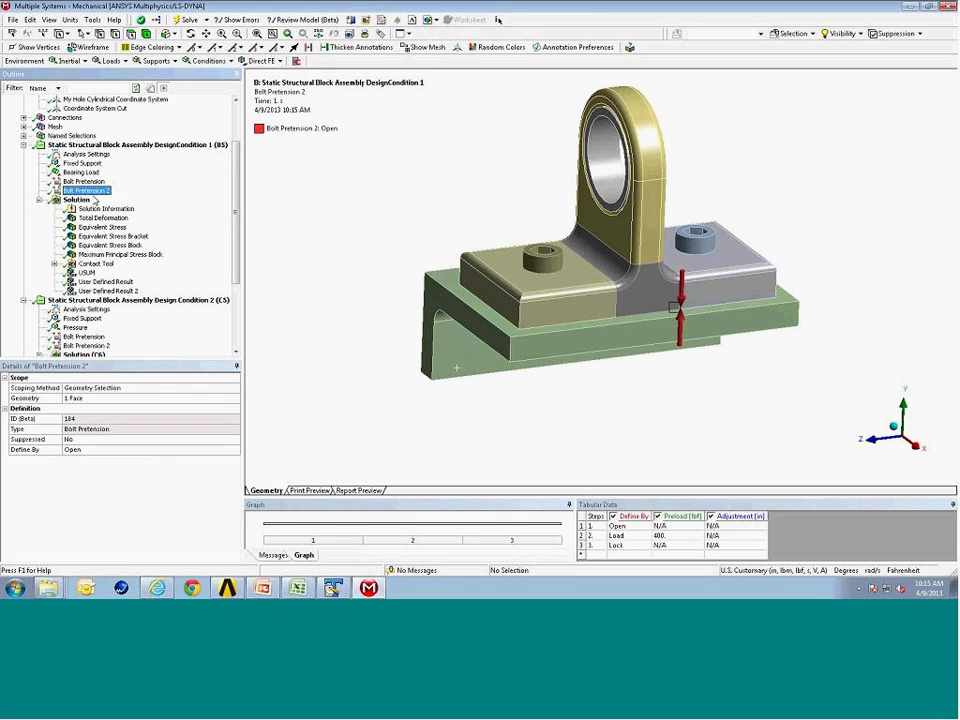
pyautogui.click(92, 200)
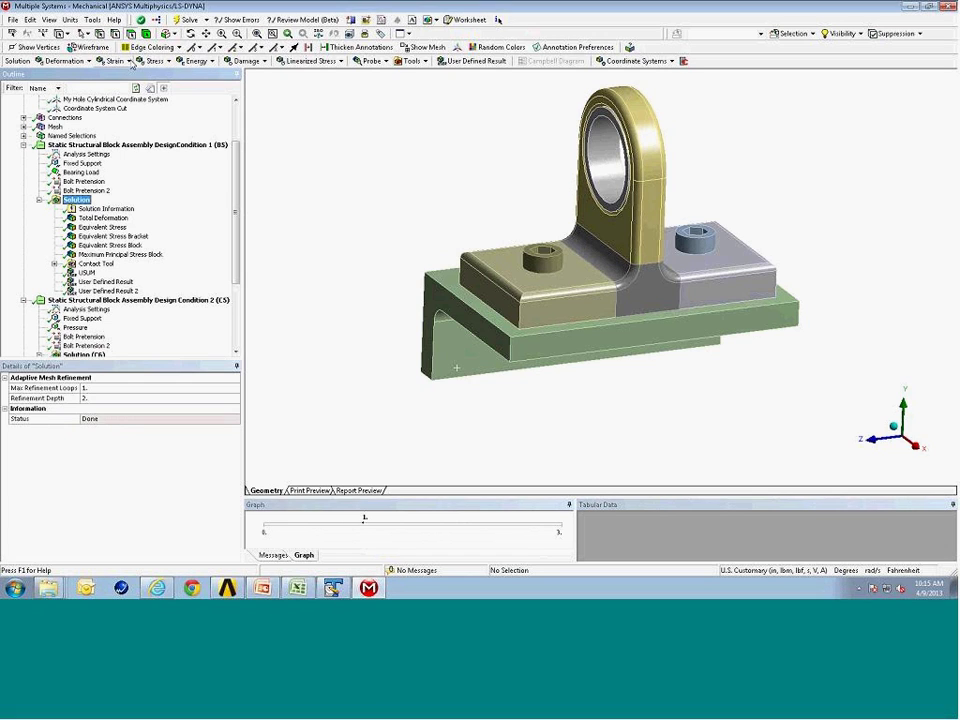
# Add a Maximum Principal Stress result to Design Condition 1's Solution
pyautogui.click(160, 61)
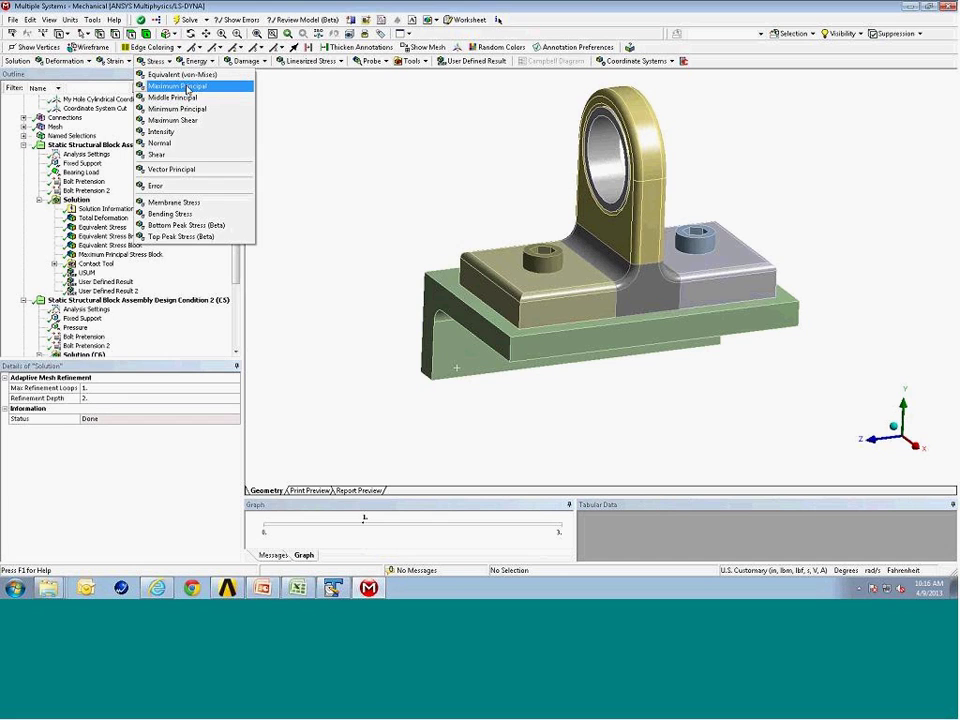
pyautogui.click(187, 89)
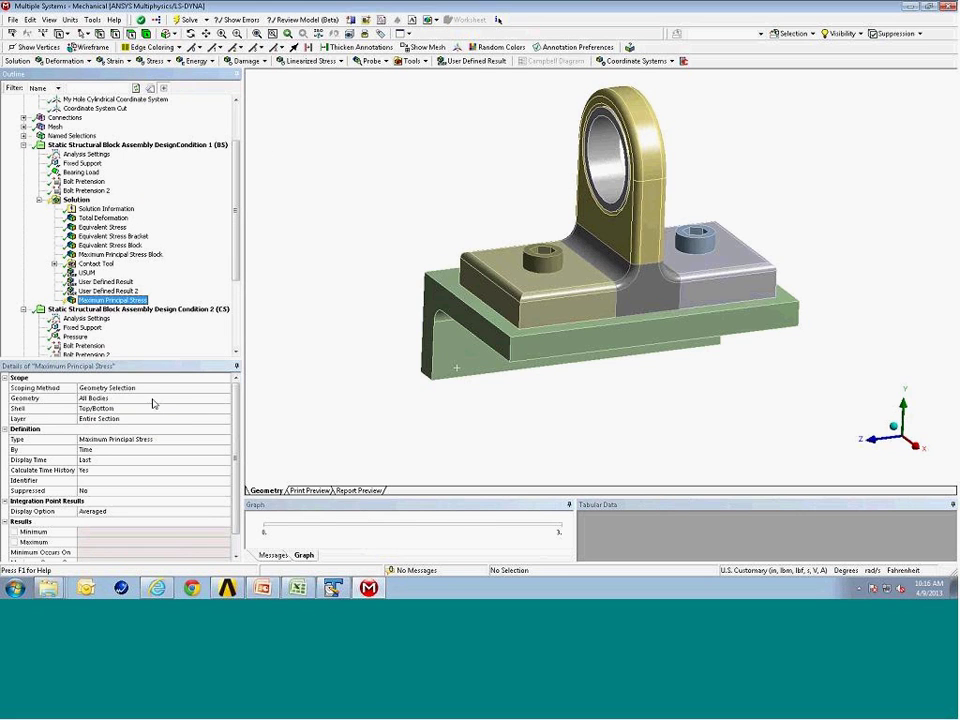
pyautogui.click(139, 247)
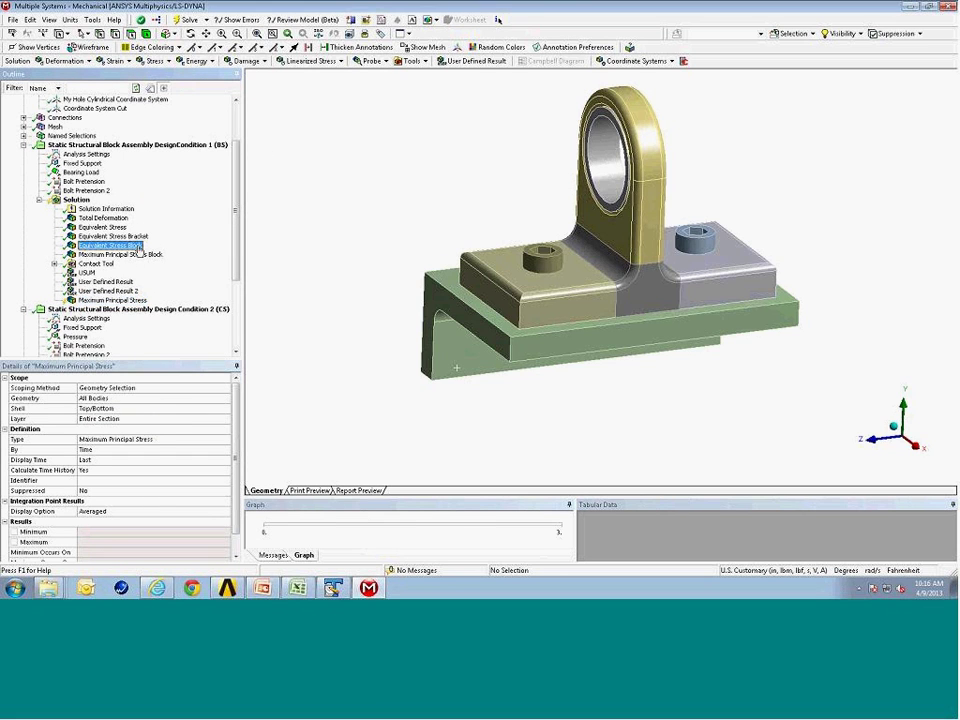
pyautogui.click(112, 236)
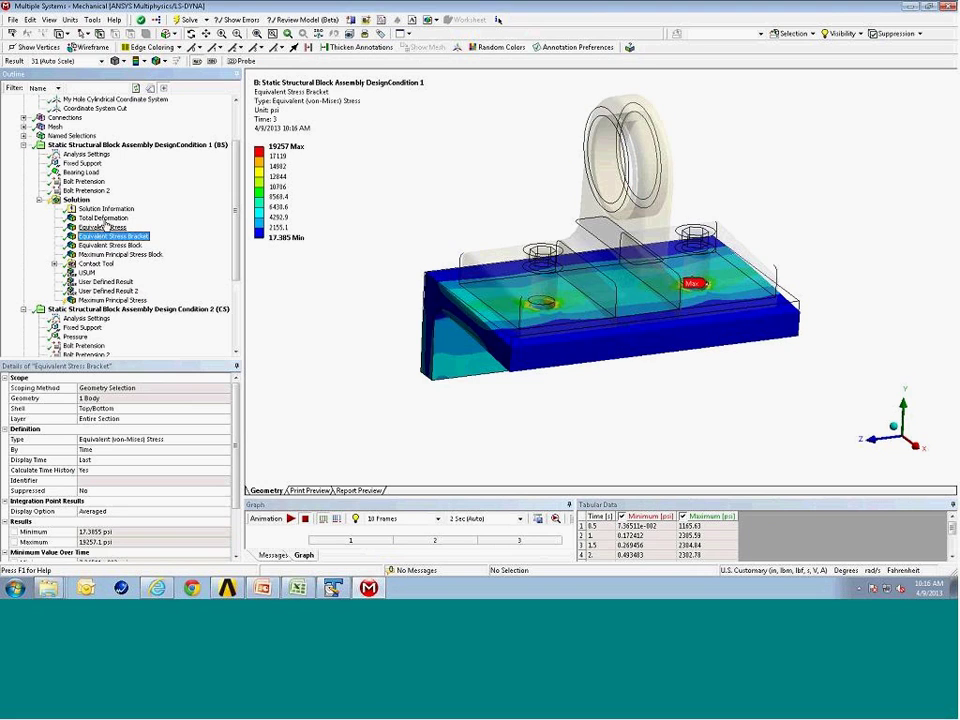
pyautogui.click(118, 300)
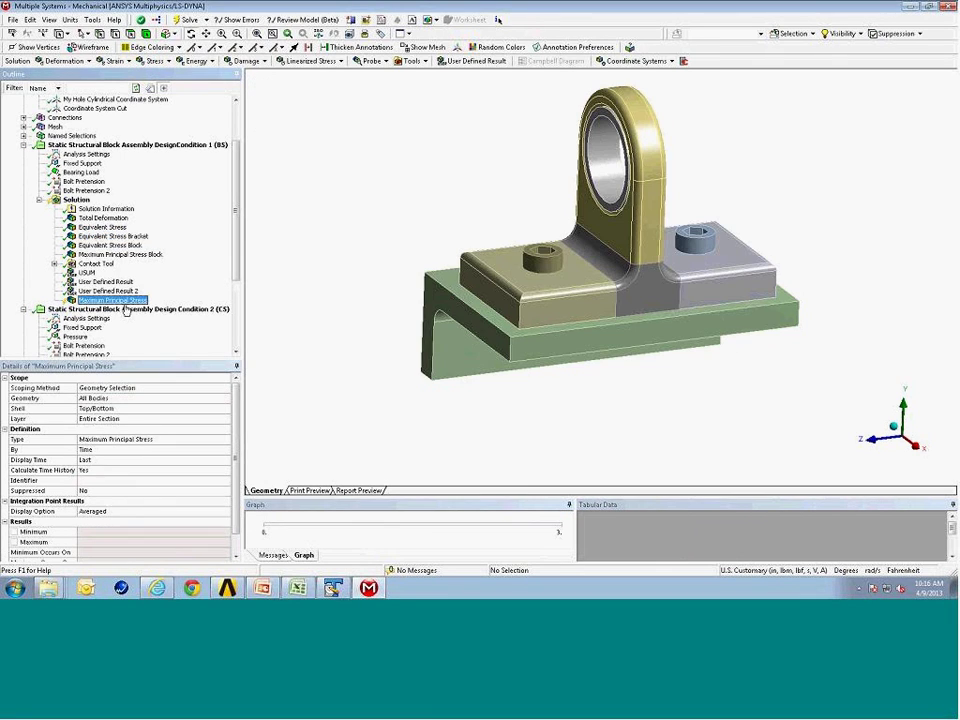
# Scope the stress result by Surface to the Surface plane on the green plate body
pyautogui.click(208, 391)
pyautogui.click(227, 391)
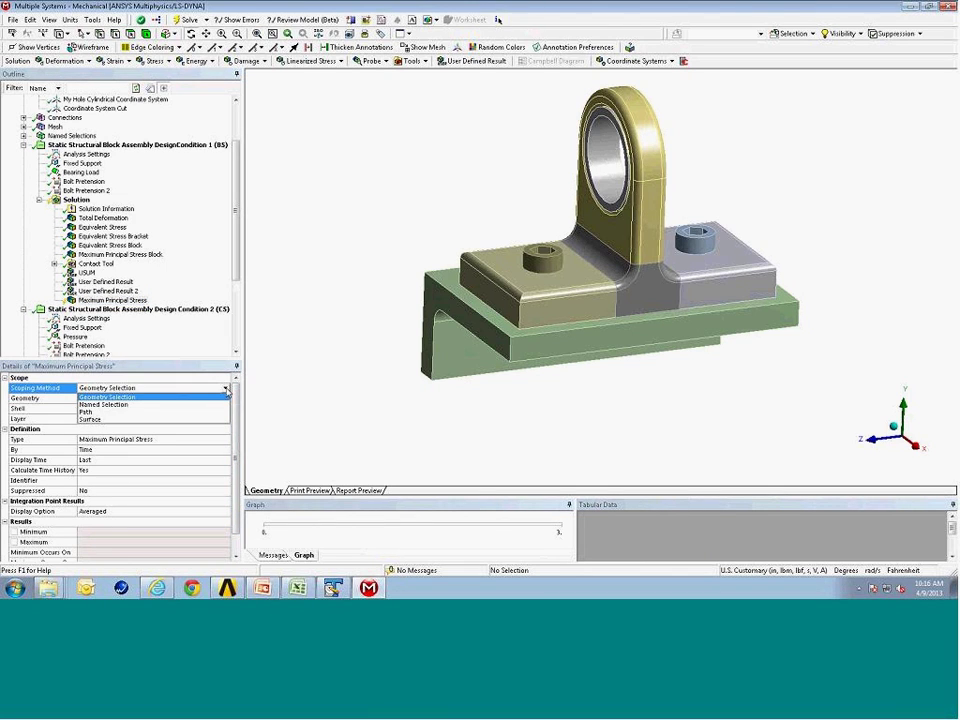
pyautogui.click(140, 420)
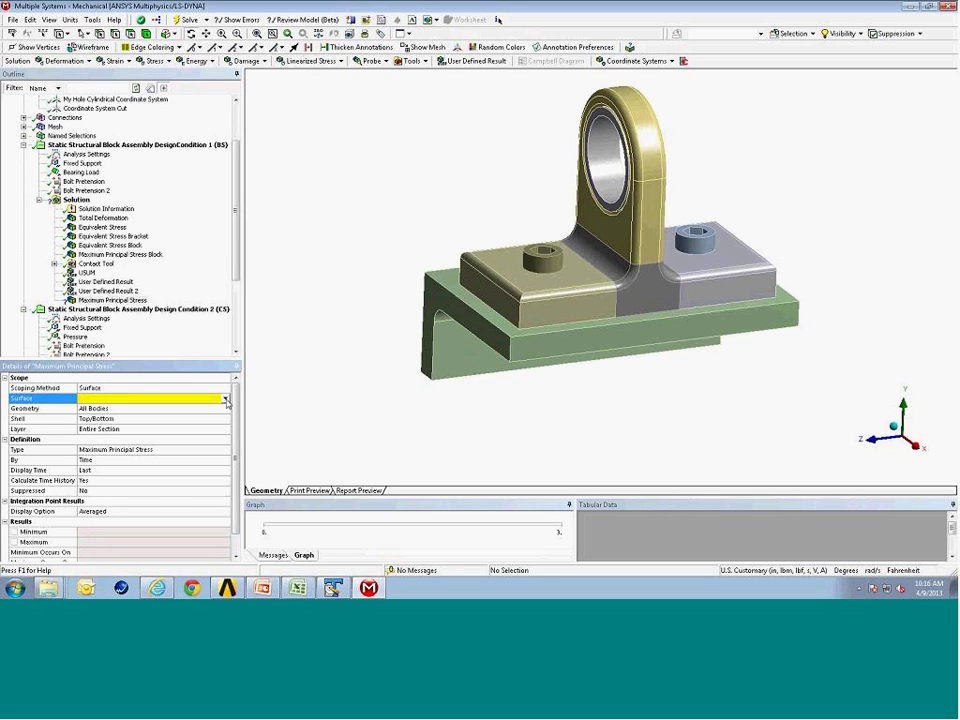
pyautogui.click(226, 399)
pyautogui.click(104, 408)
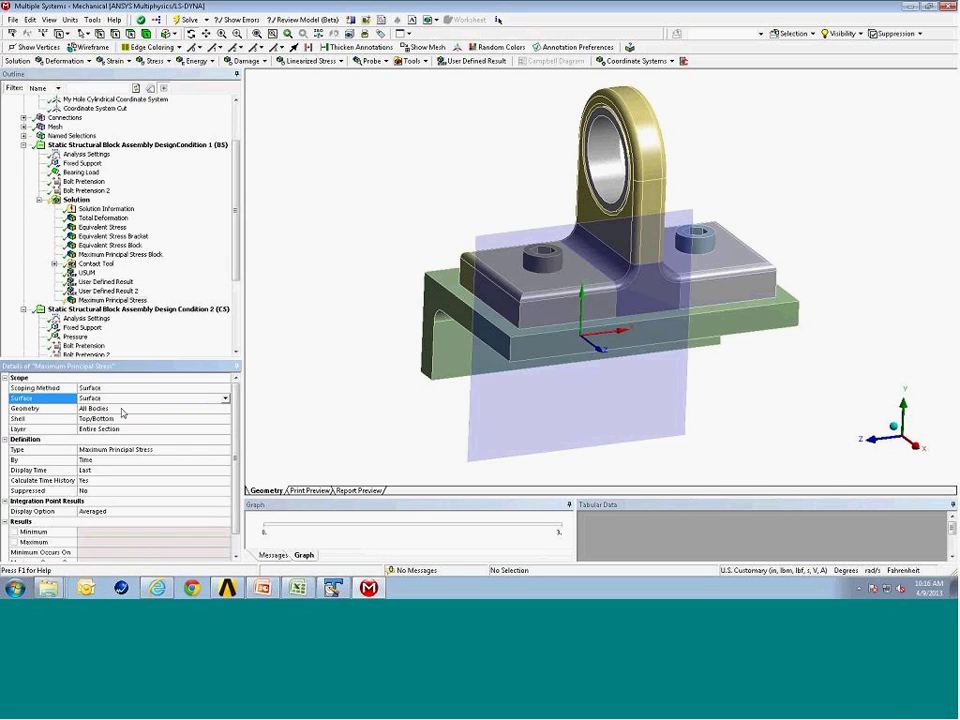
pyautogui.click(110, 409)
pyautogui.moveTo(340, 270); pyautogui.dragTo(375, 255, button='middle')
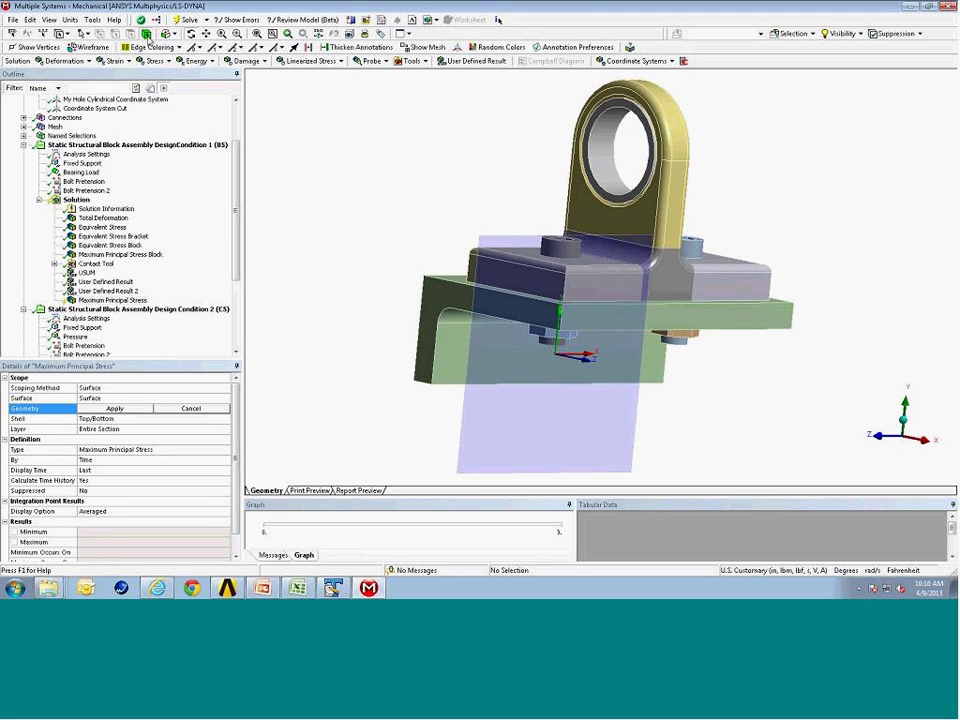
pyautogui.click(472, 350)
pyautogui.moveTo(472, 350); pyautogui.dragTo(435, 362, button='middle')
pyautogui.click(140, 409)
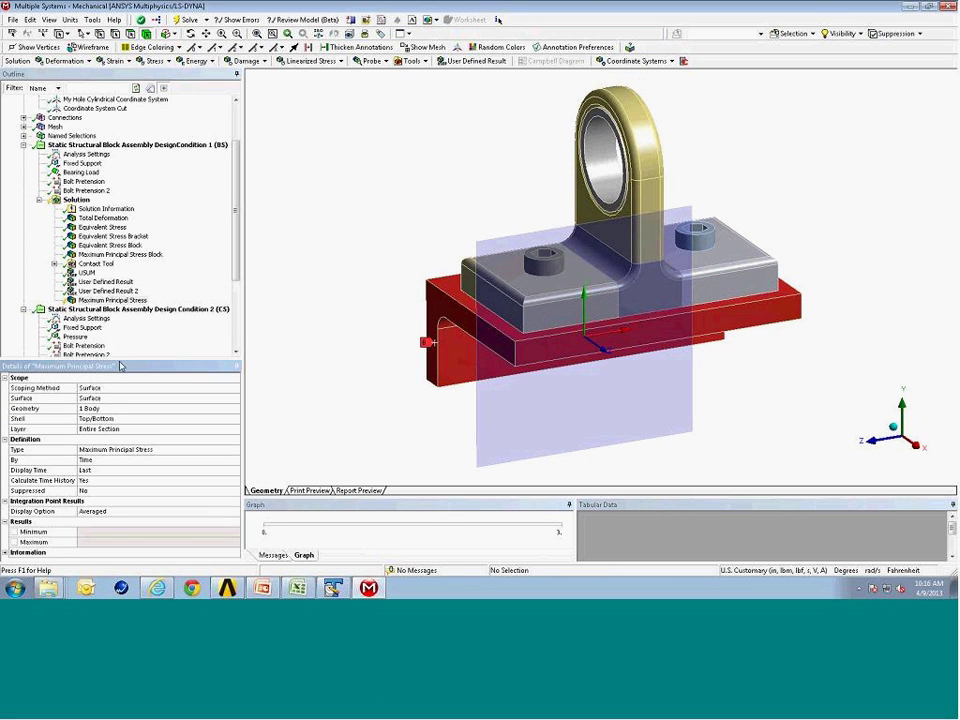
# Start evaluating all results for the new principal stress result
pyautogui.click(112, 300)
pyautogui.rightClick(125, 300)
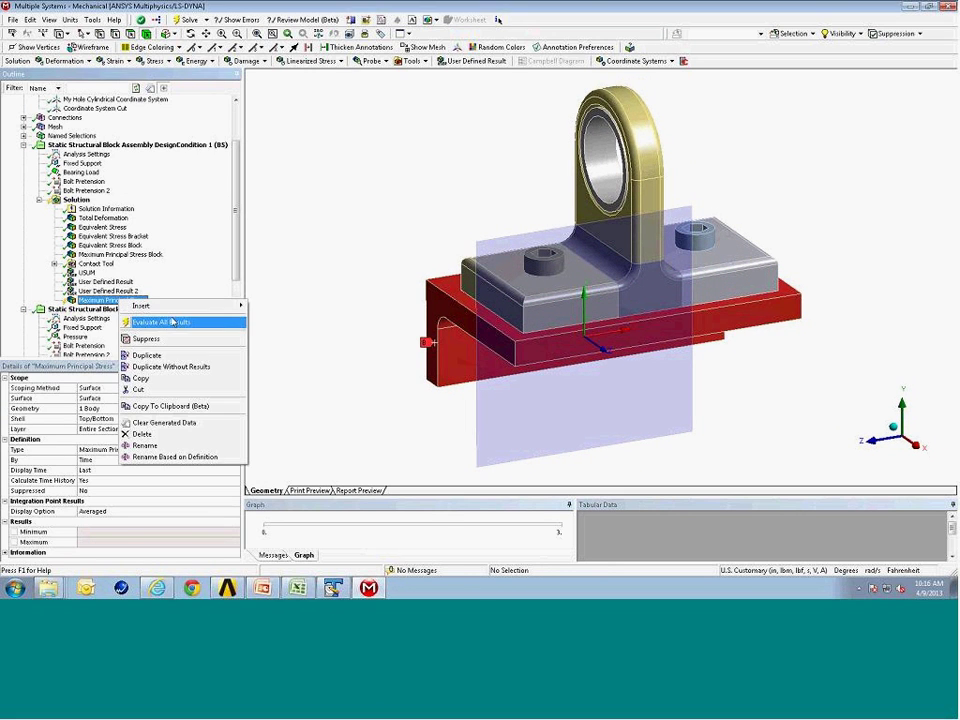
pyautogui.click(150, 323)
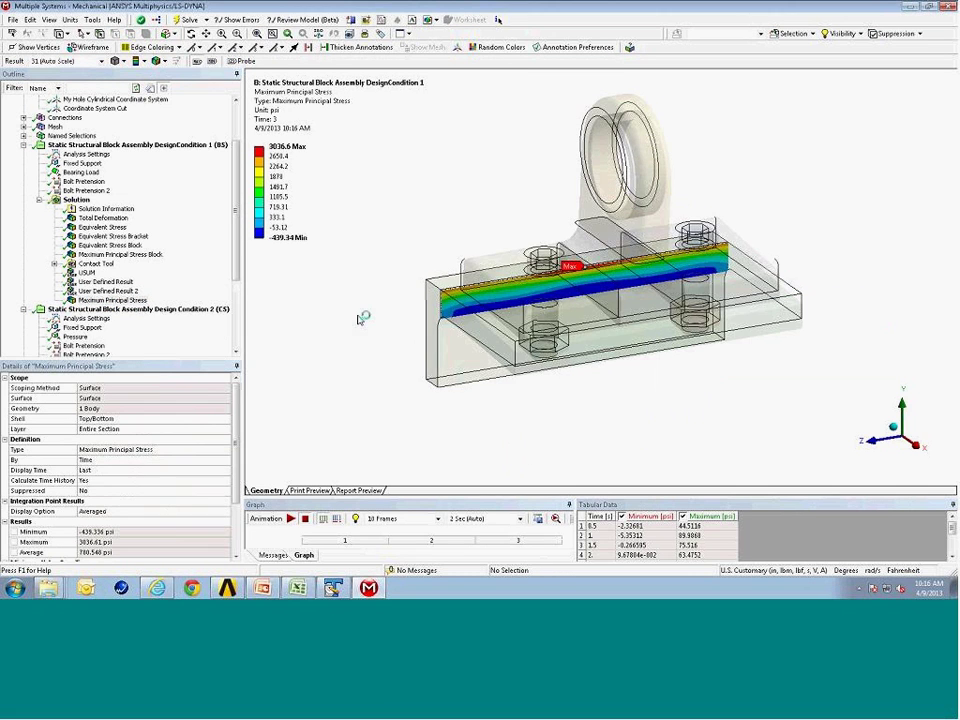
# Orbit the model to inspect the stress band along the cut, -439.34 to 3036.6 psi
pyautogui.moveTo(640, 320); pyautogui.dragTo(555, 322, button='middle')
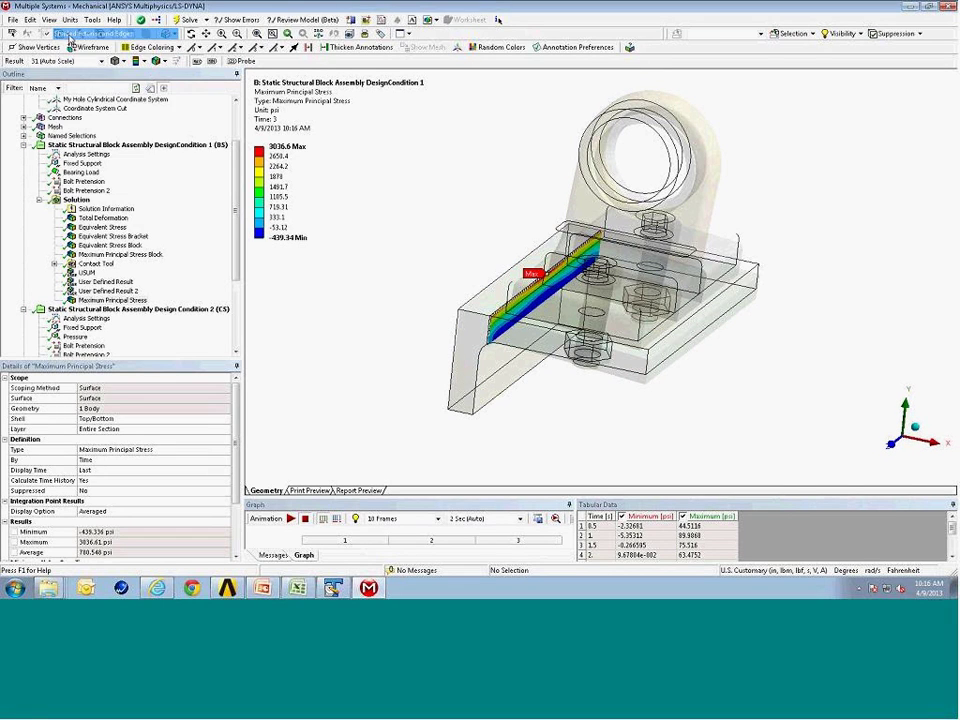
pyautogui.moveTo(480, 208); pyautogui.dragTo(621, 282, button='middle')
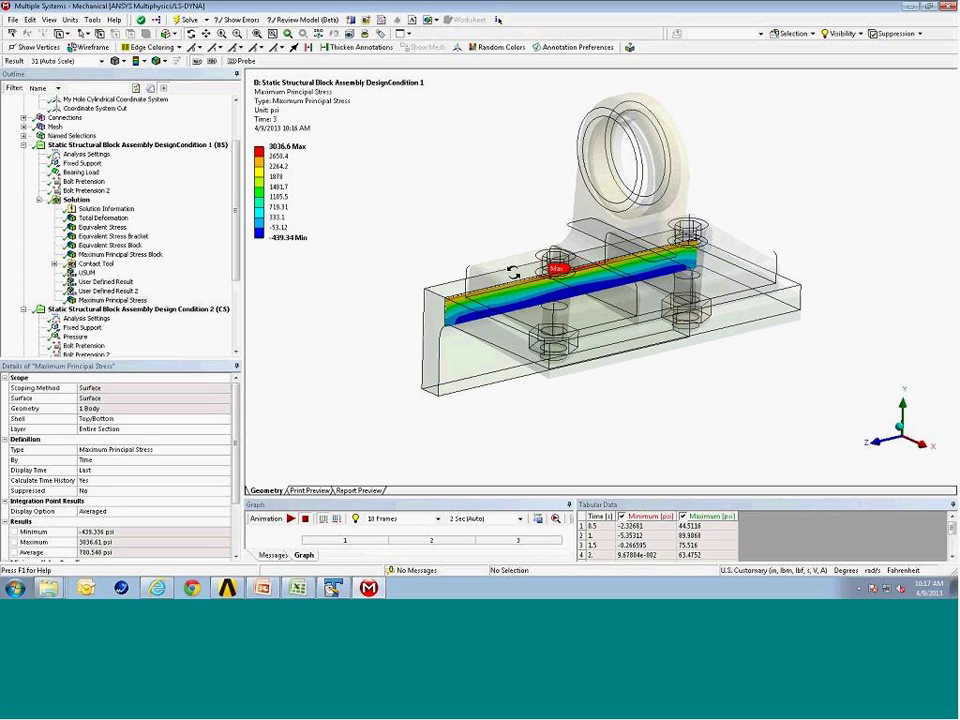
pyautogui.moveTo(483, 269); pyautogui.dragTo(285, 253)
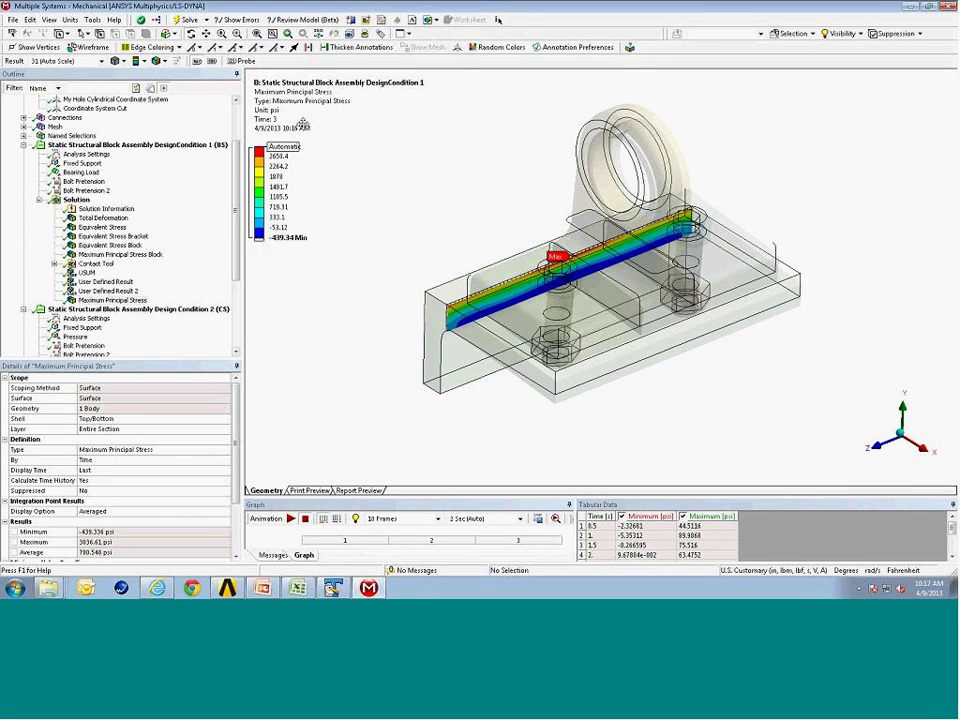
pyautogui.scroll(3, 236, 165)
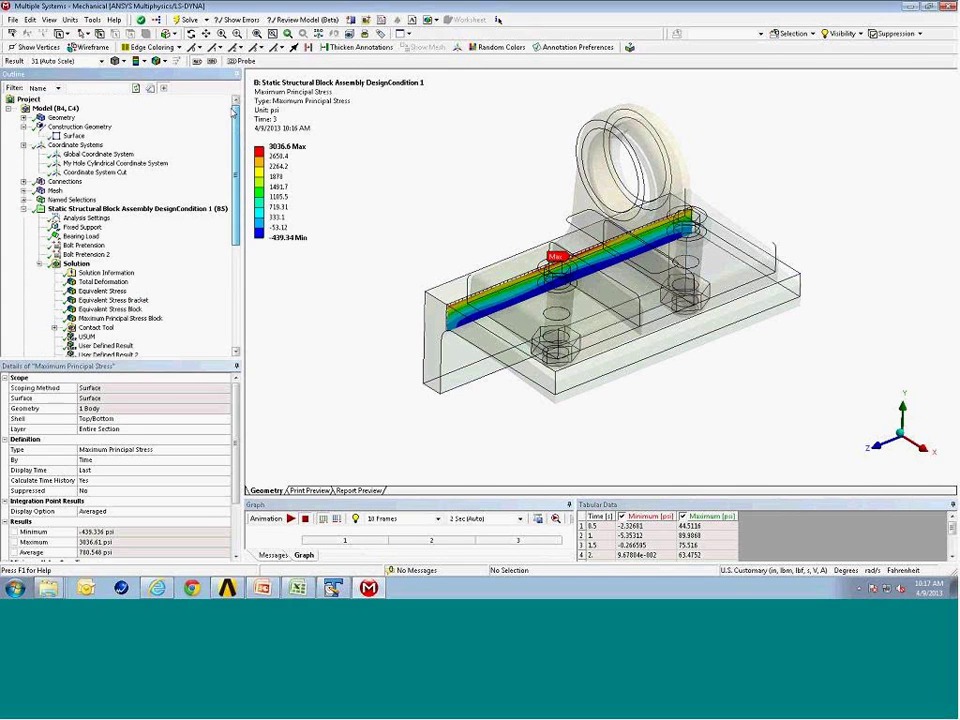
# Add a Force Reaction probe to Design Condition 1's Solution with Location Method set to Surface
pyautogui.click(146, 209)
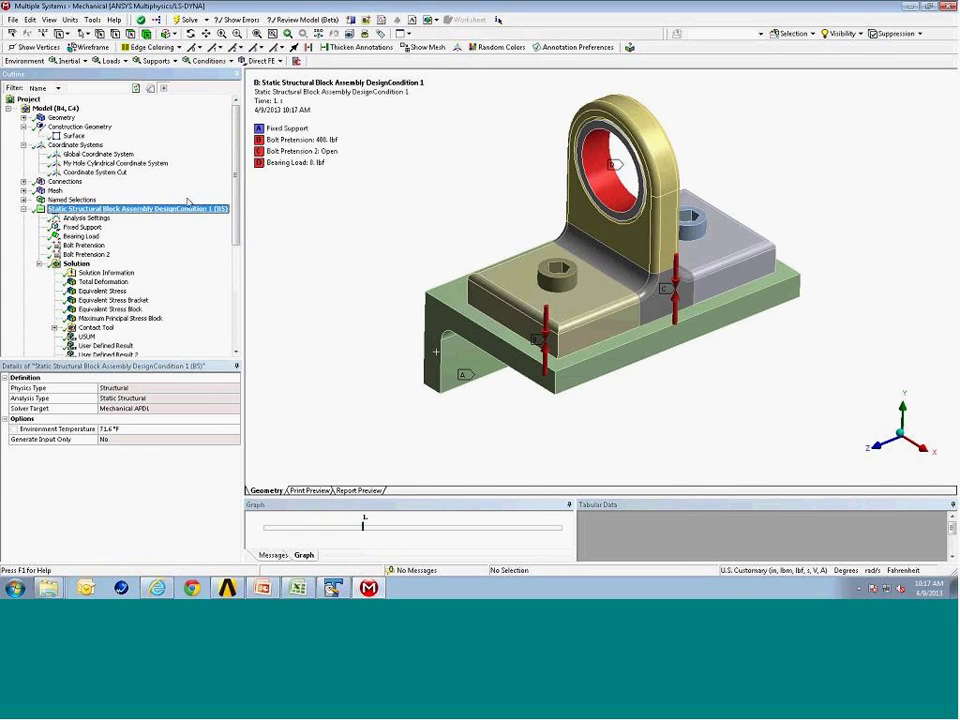
pyautogui.scroll(-3, 236, 233)
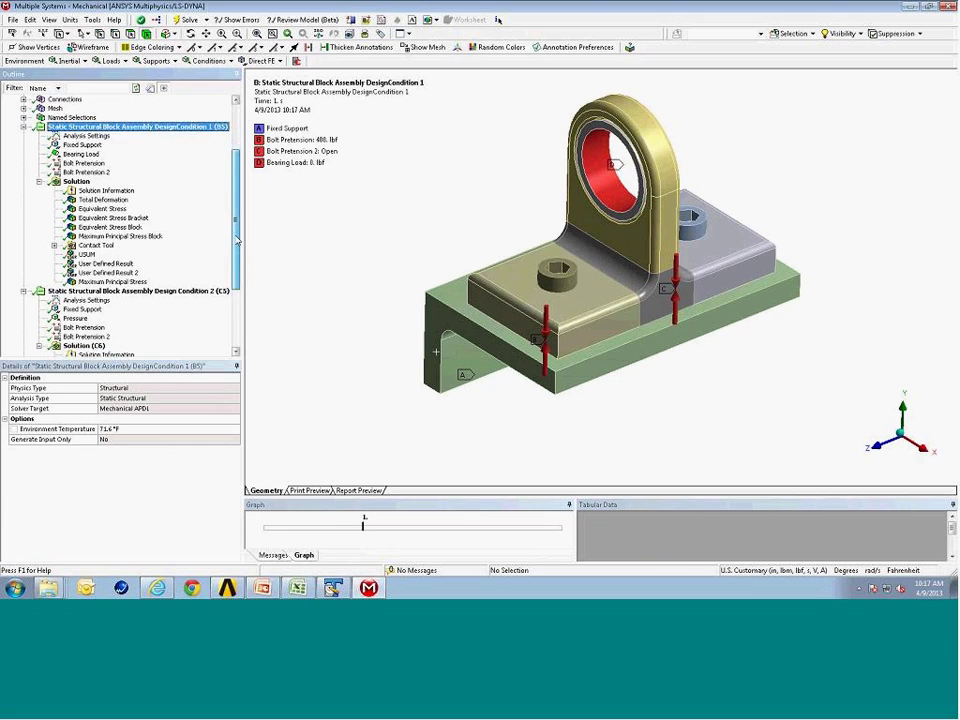
pyautogui.click(76, 190)
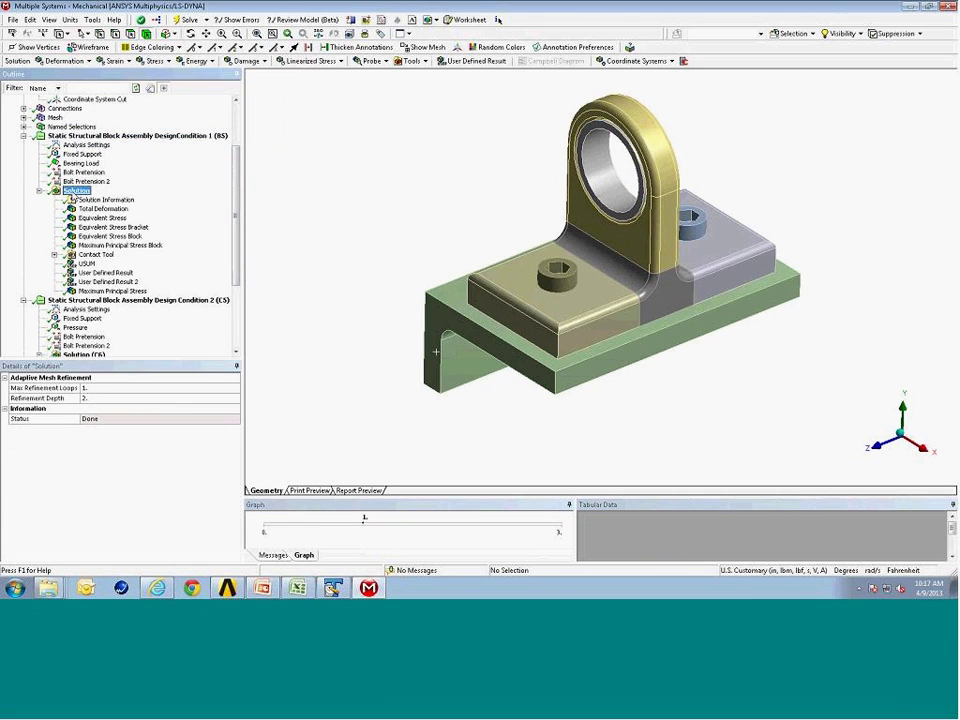
pyautogui.click(372, 61)
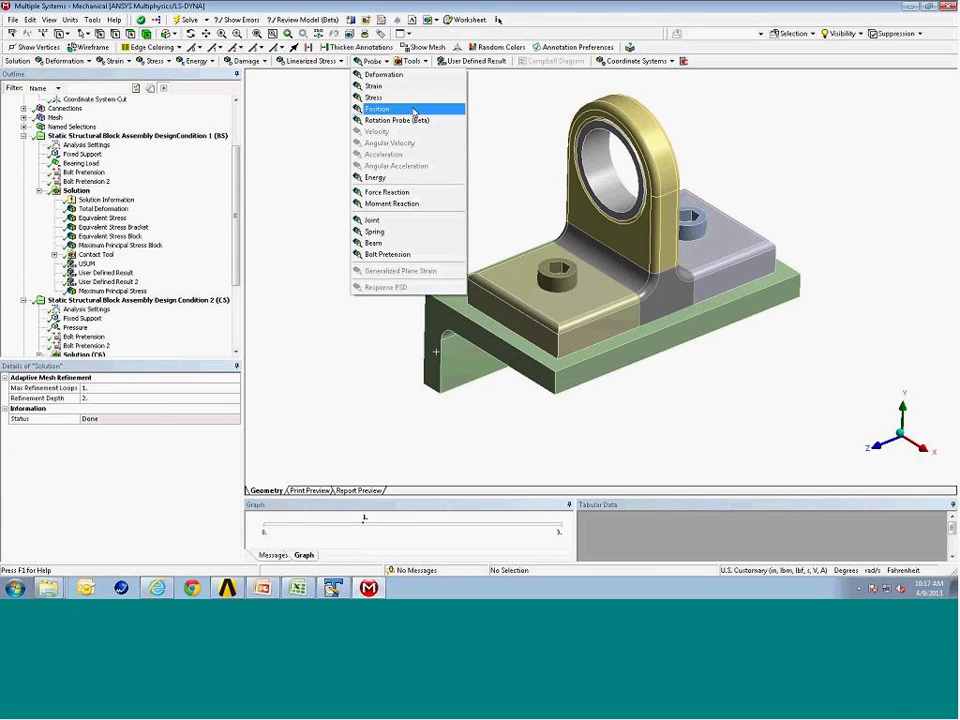
pyautogui.click(436, 191)
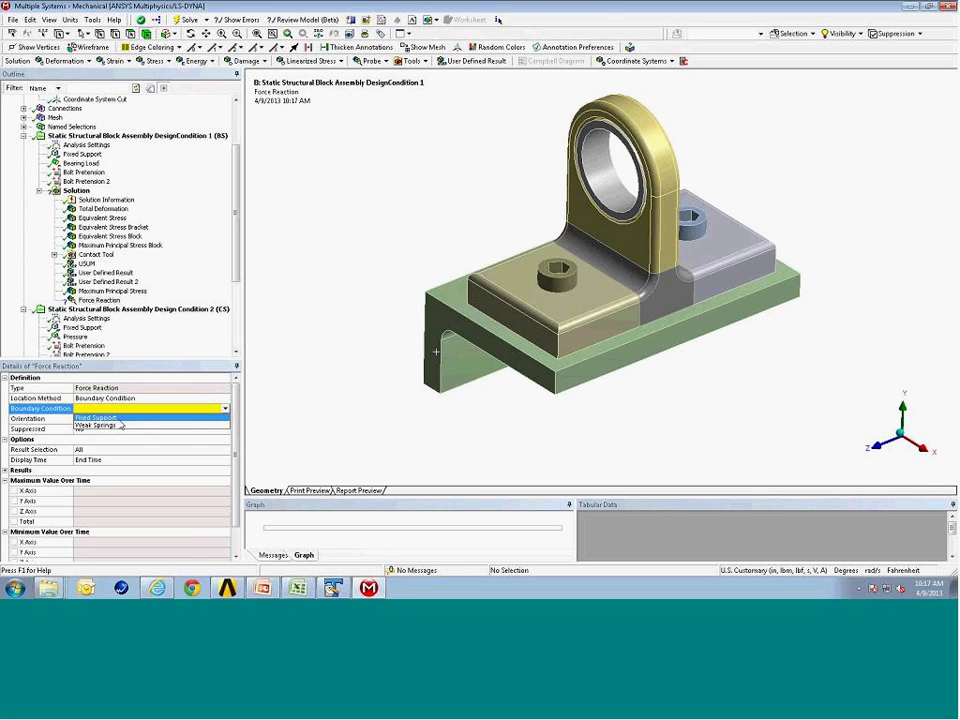
pyautogui.click(205, 400)
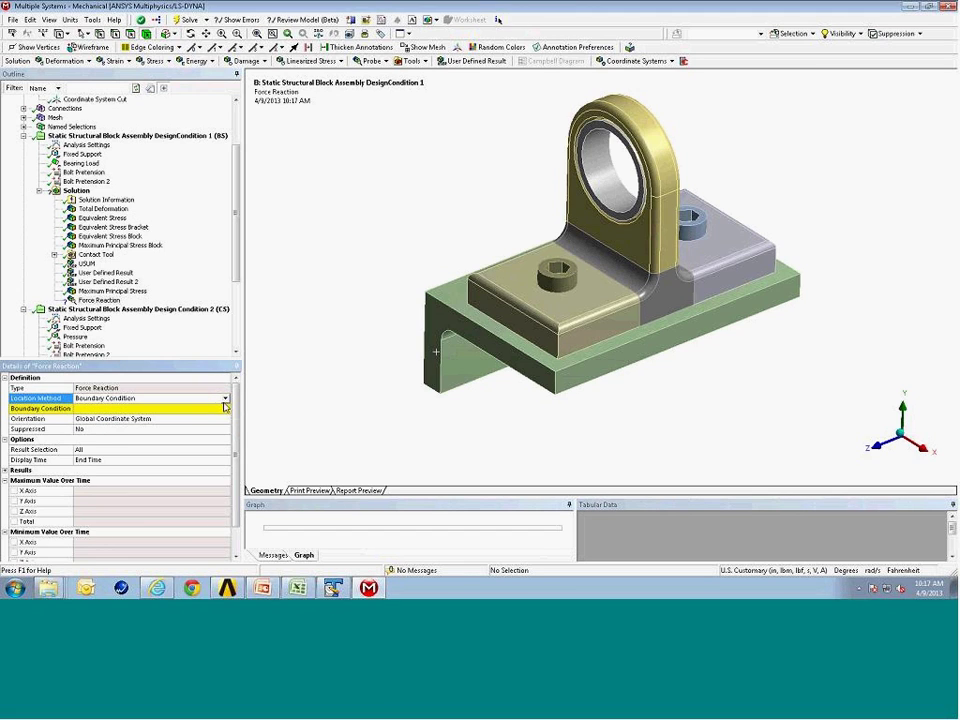
pyautogui.click(205, 399)
pyautogui.scroll(-1, 186, 429)
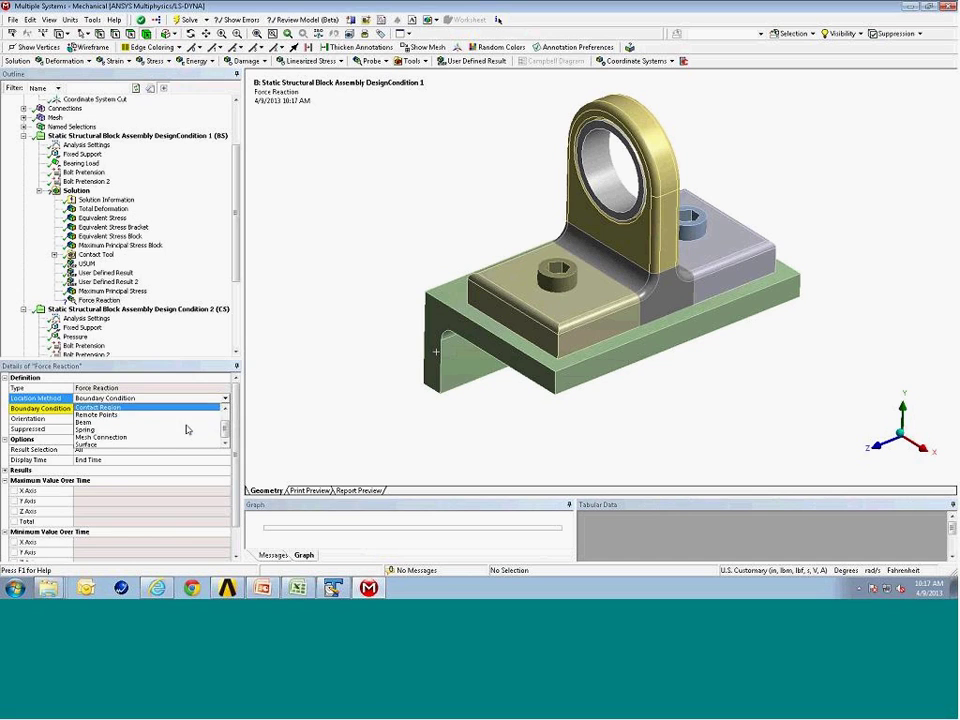
pyautogui.click(155, 452)
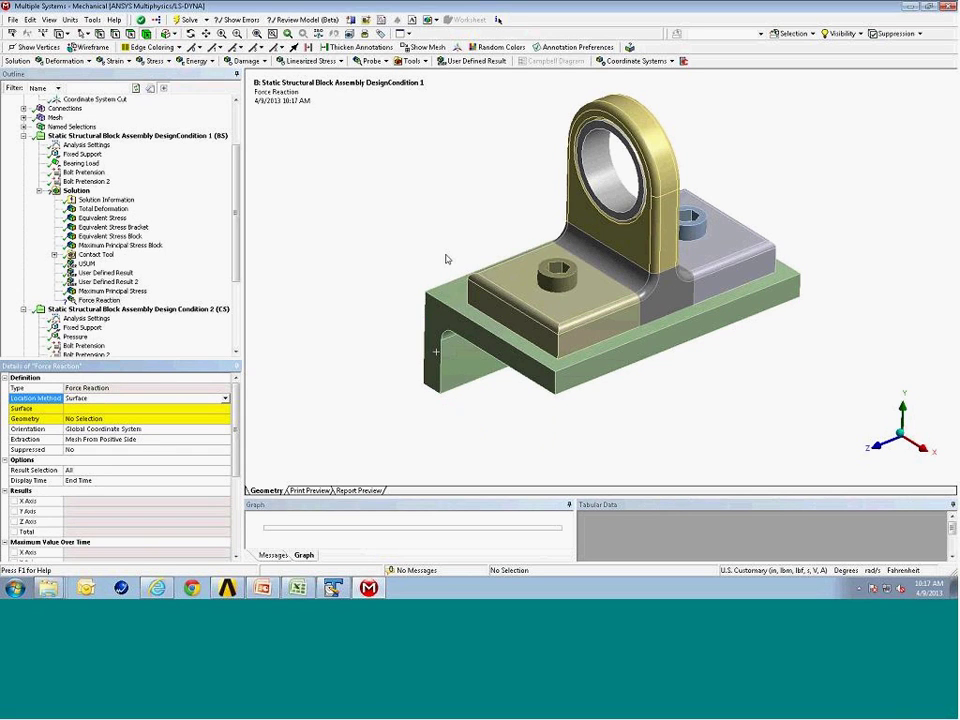
# Set the Force Reaction's Surface to 'Surface' and scope its geometry to the green bracket body
pyautogui.click(161, 408)
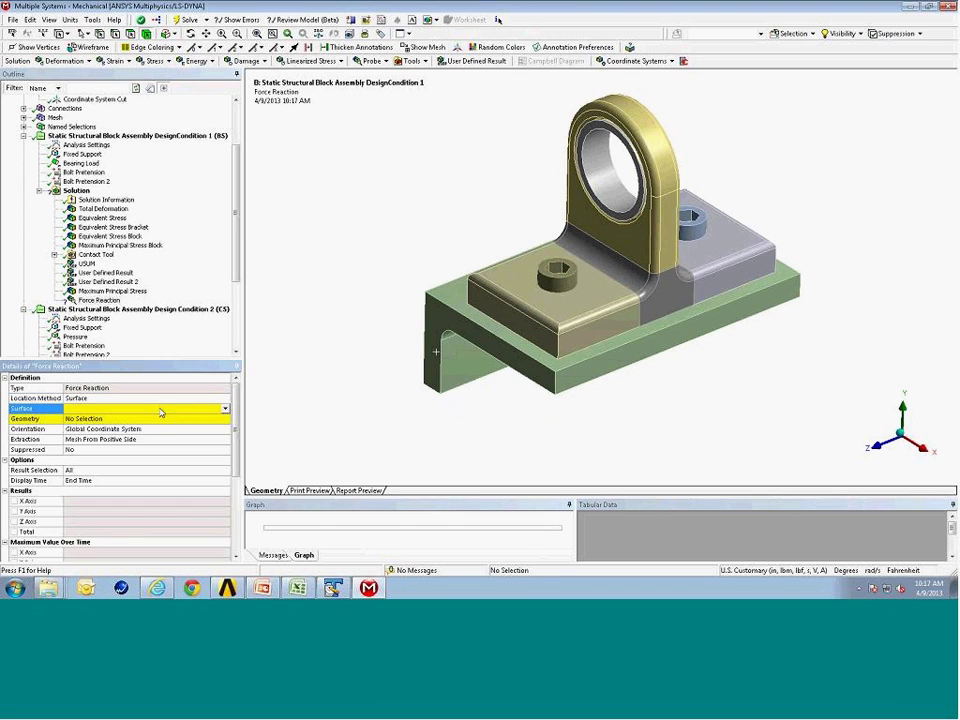
pyautogui.click(225, 410)
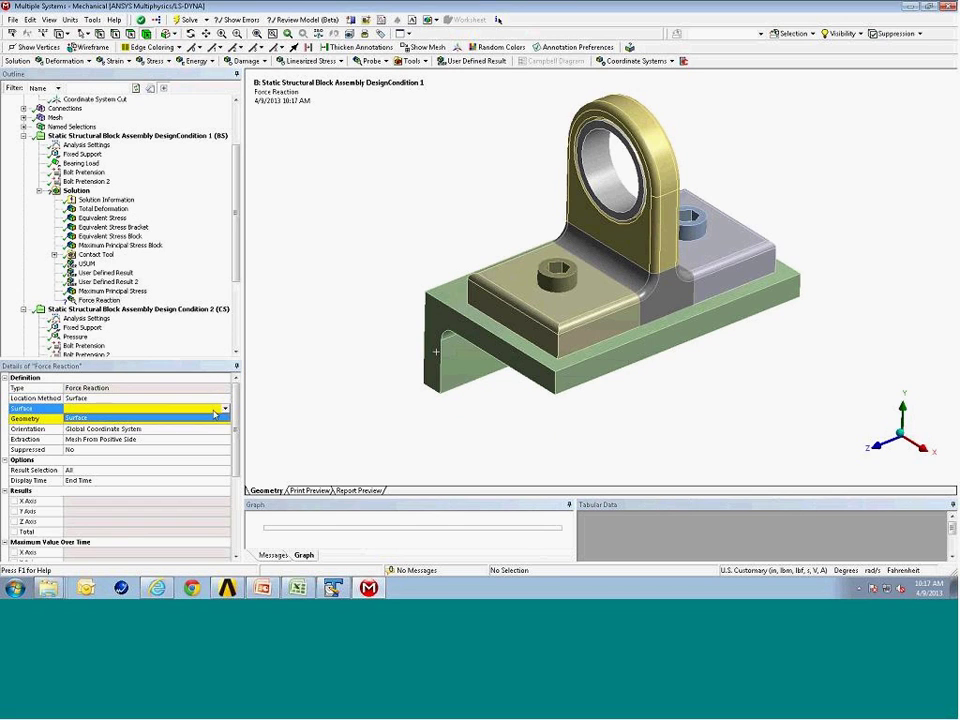
pyautogui.click(199, 418)
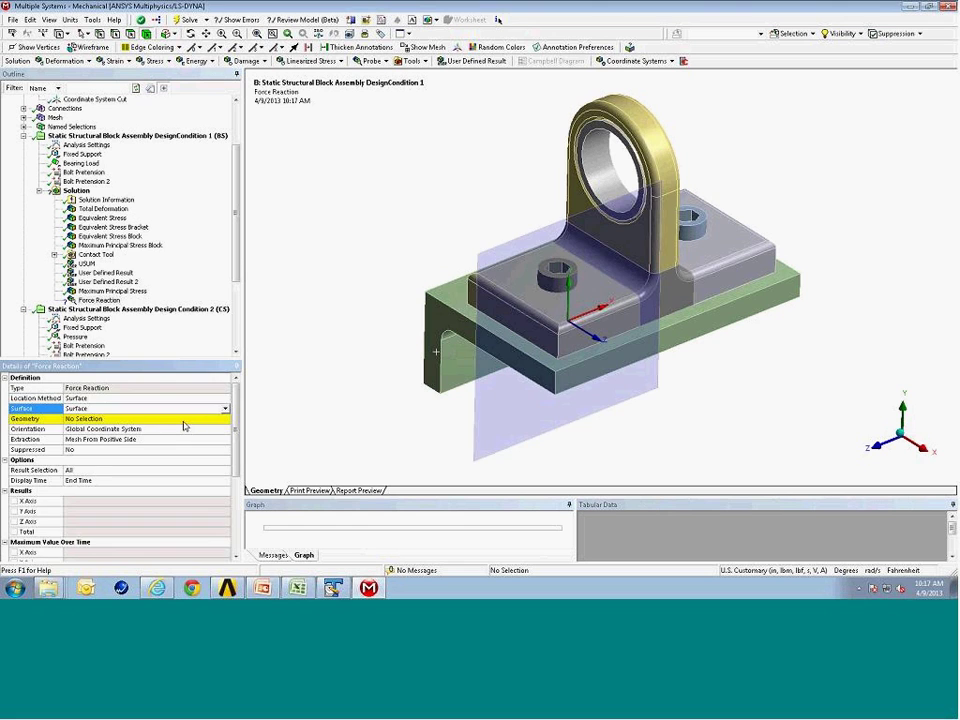
pyautogui.moveTo(363, 322); pyautogui.dragTo(395, 307)
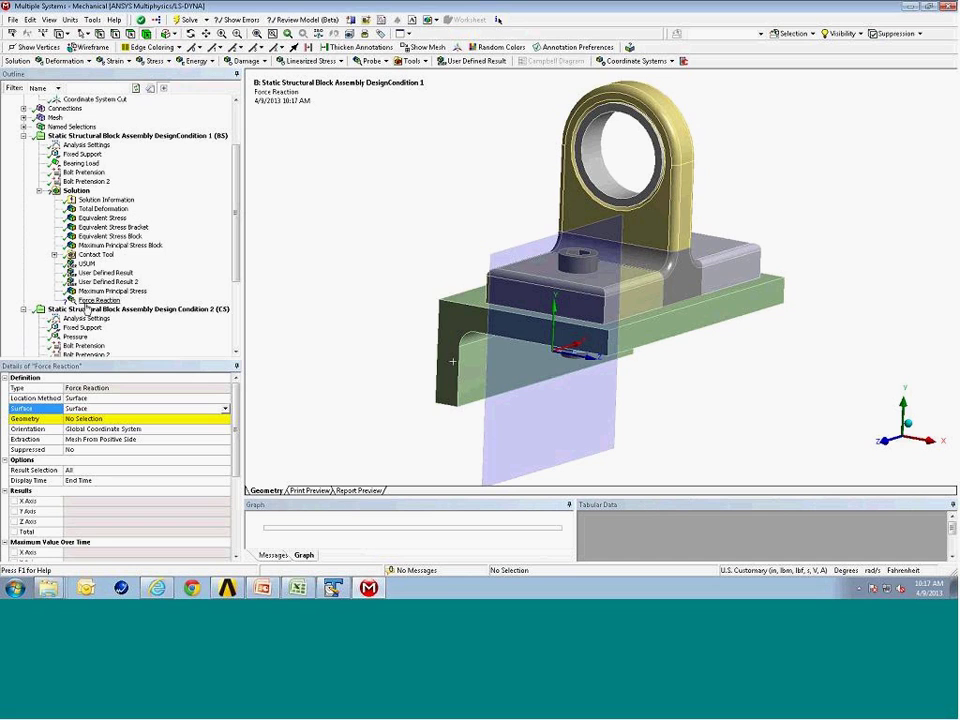
pyautogui.click(111, 420)
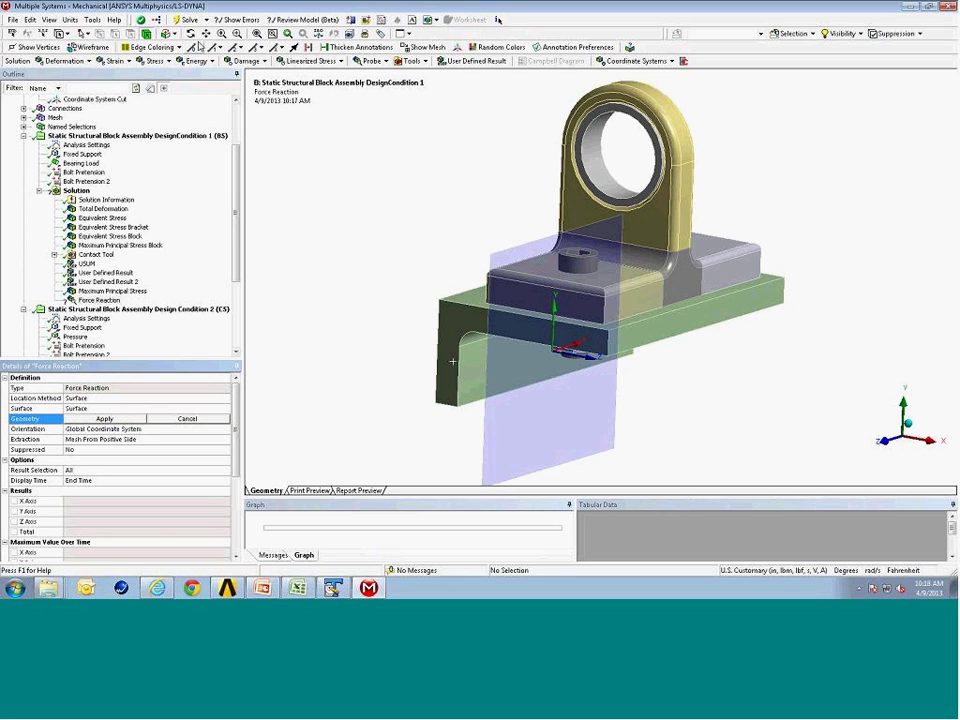
pyautogui.click(450, 333)
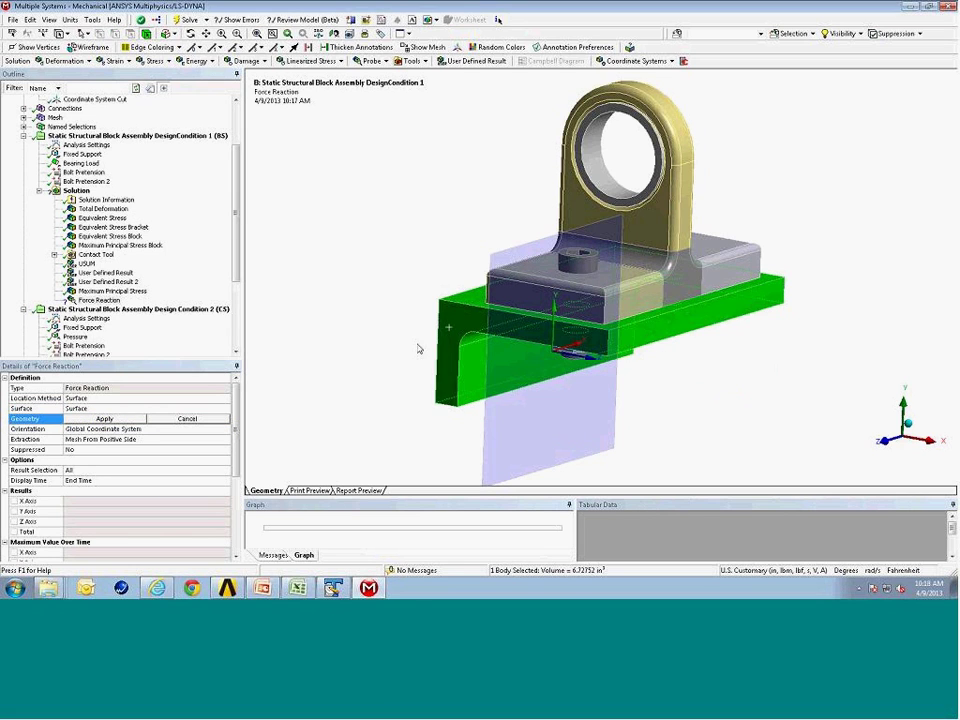
pyautogui.click(104, 418)
# Evaluate all results, giving a 641.525 lbf total force reaction
pyautogui.click(388, 248)
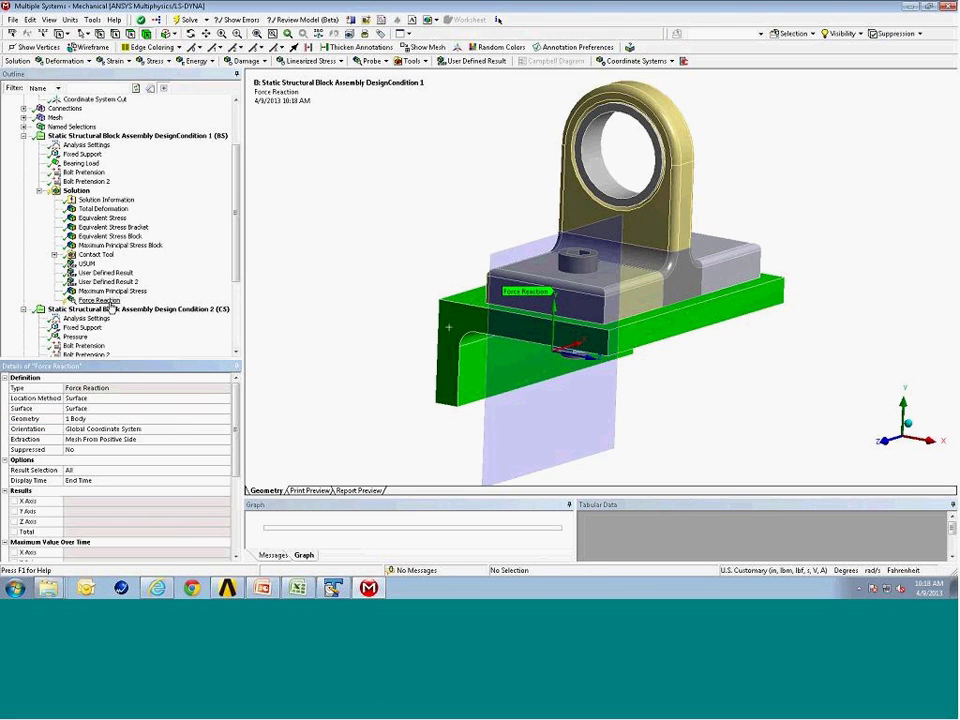
pyautogui.rightClick(112, 300)
pyautogui.click(150, 326)
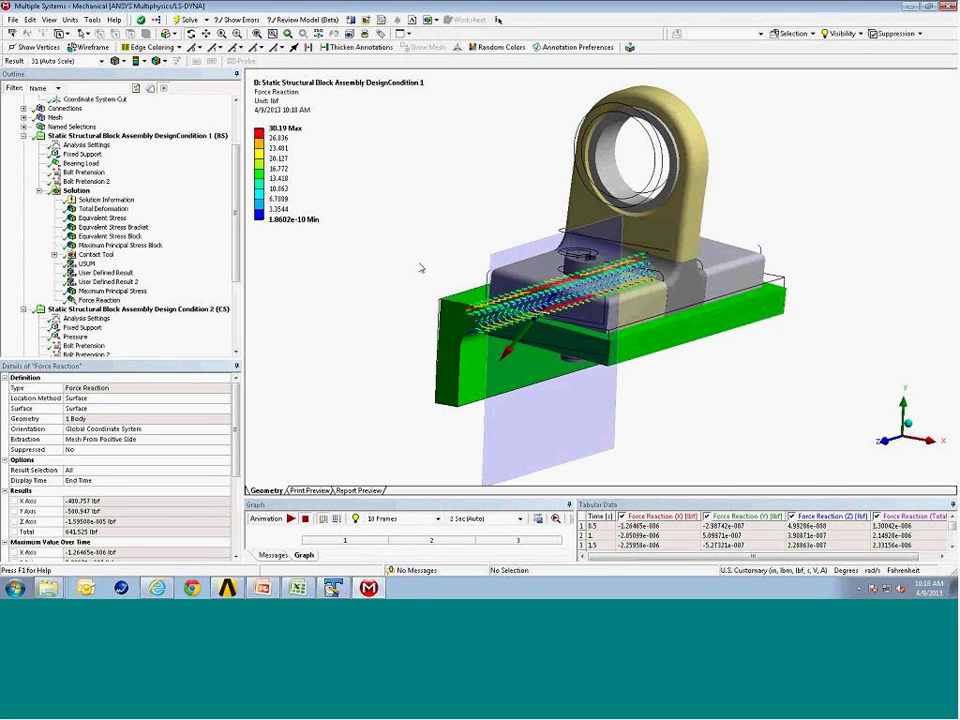
pyautogui.moveTo(385, 186); pyautogui.dragTo(450, 208, button='middle')
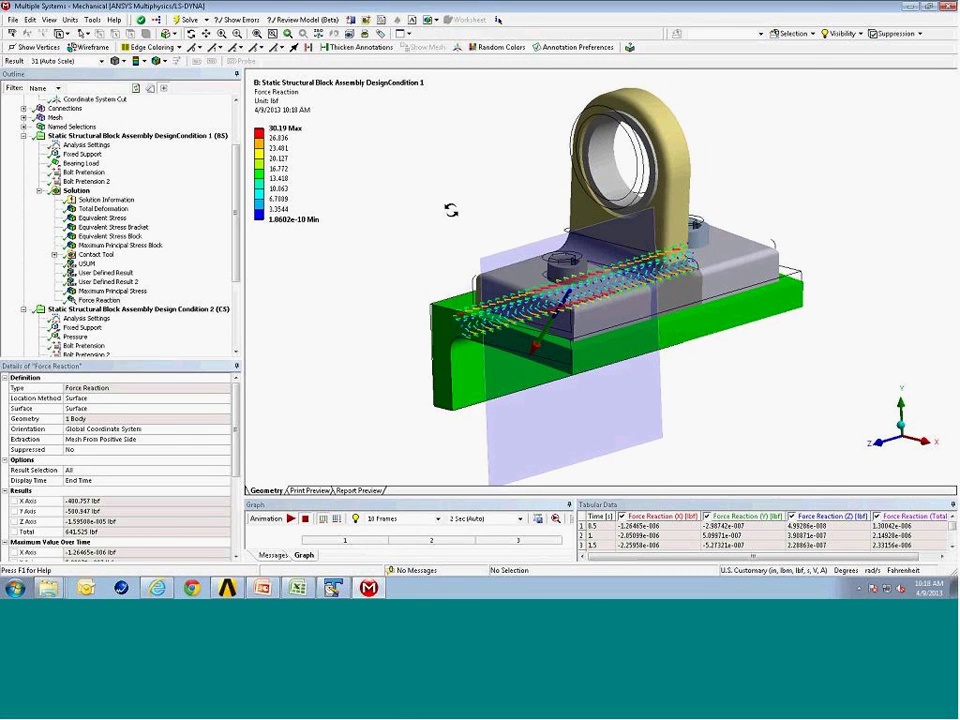
pyautogui.scroll(3, 218, 104)
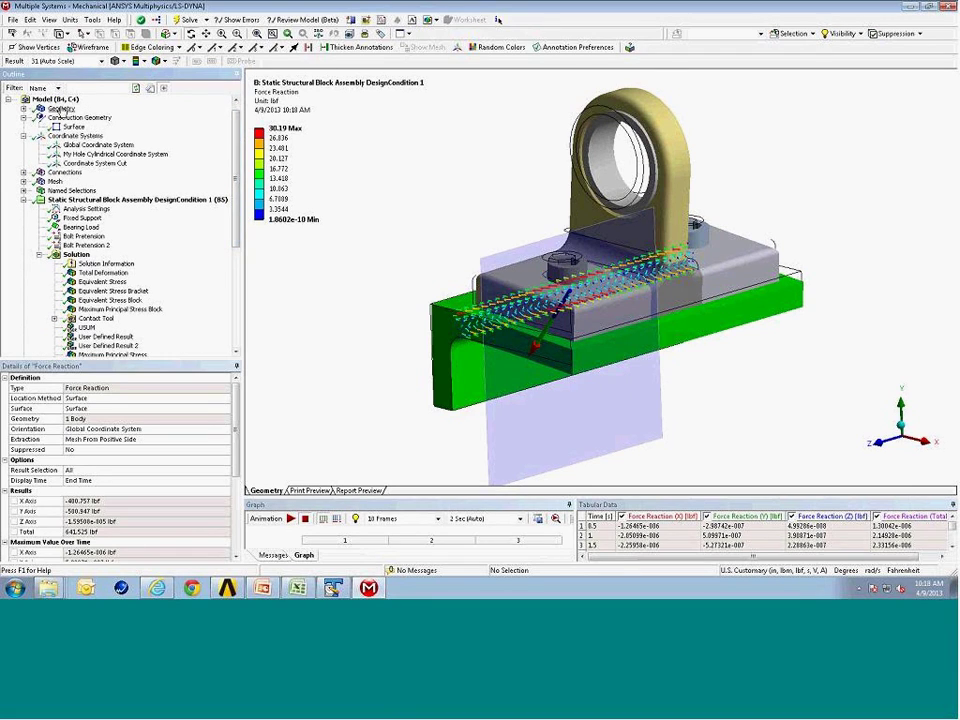
# Hide all bodies except the green bracket
pyautogui.click(61, 108)
pyautogui.click(485, 370)
pyautogui.rightClick(484, 369)
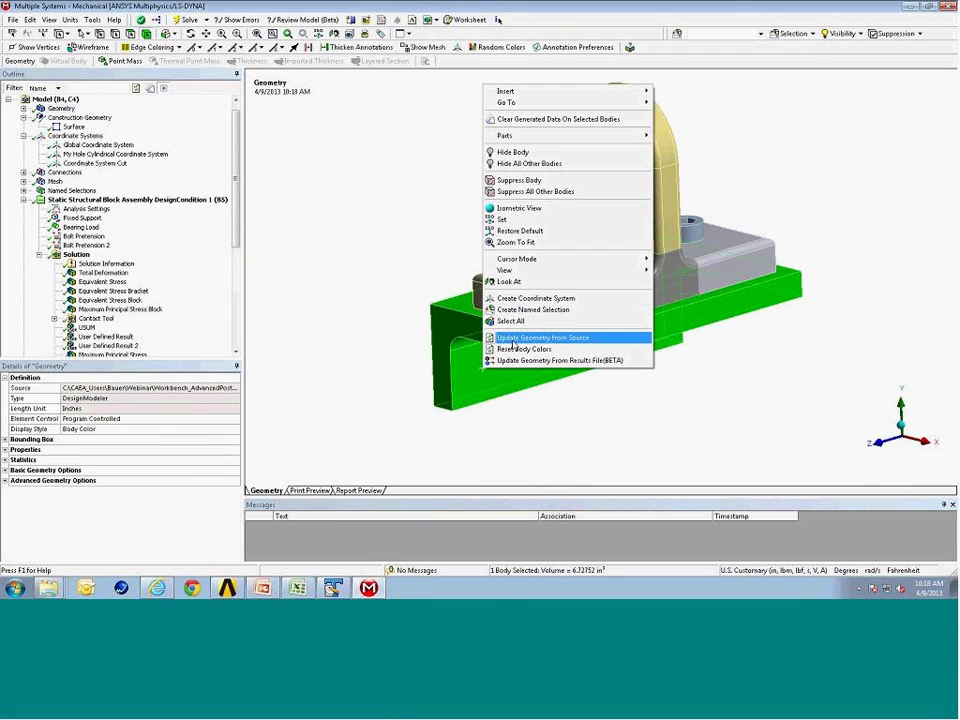
pyautogui.click(583, 163)
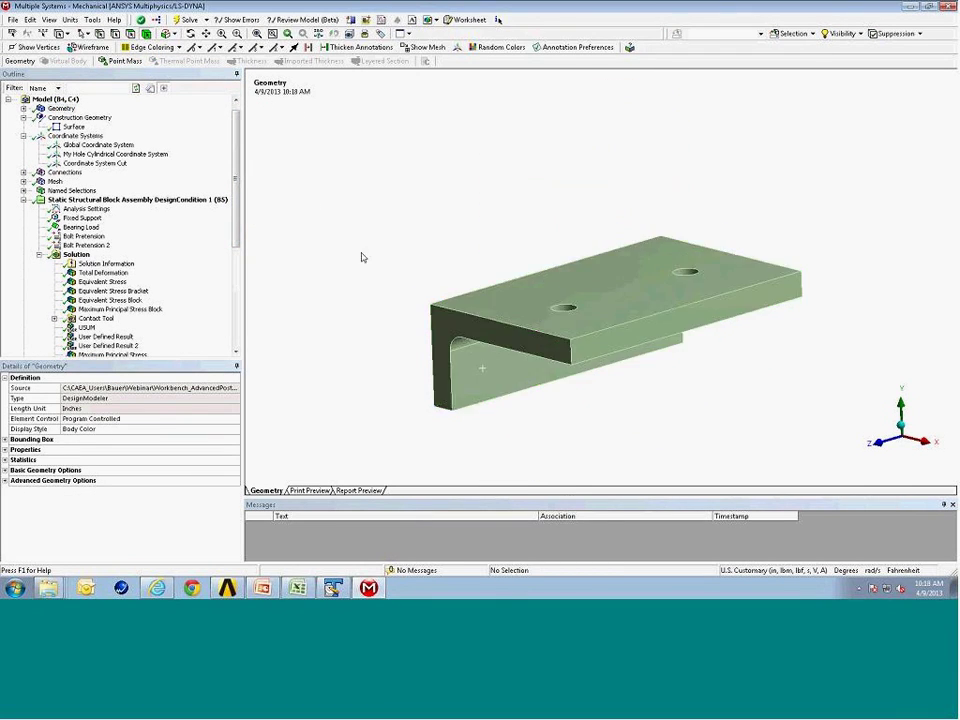
pyautogui.scroll(-4, 237, 228)
# Show the Force Reaction on the fitted bracket as a wireframe, peaking at 30.19 lbf
pyautogui.click(100, 263)
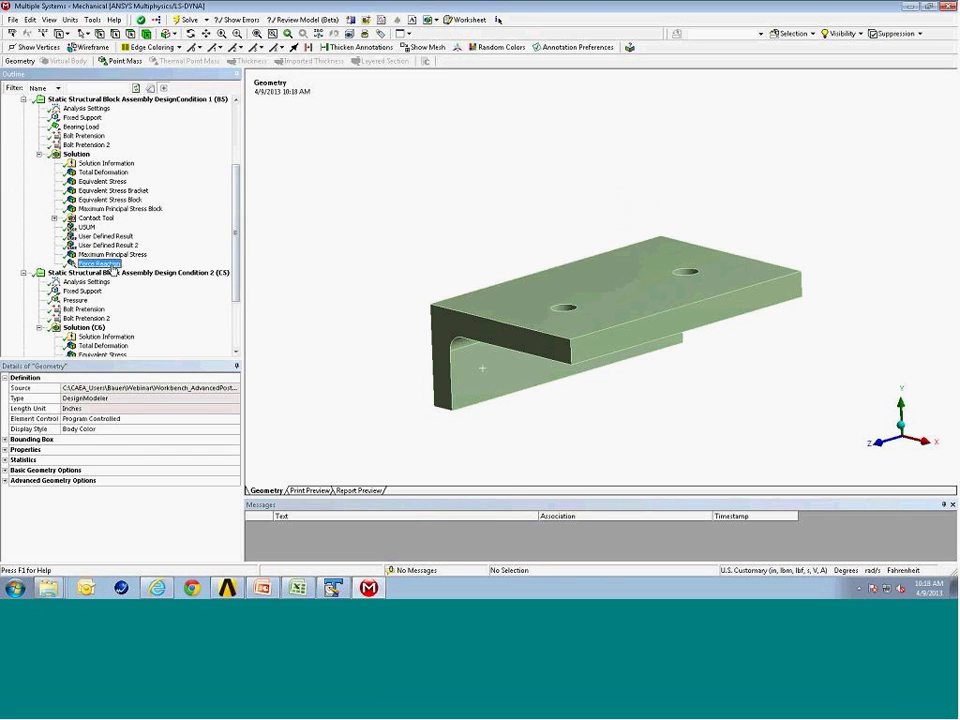
pyautogui.moveTo(622, 327)
pyautogui.mouseDown(button='middle')
pyautogui.moveTo(603, 336)
pyautogui.moveTo(620, 337)
pyautogui.mouseUp(button='middle')
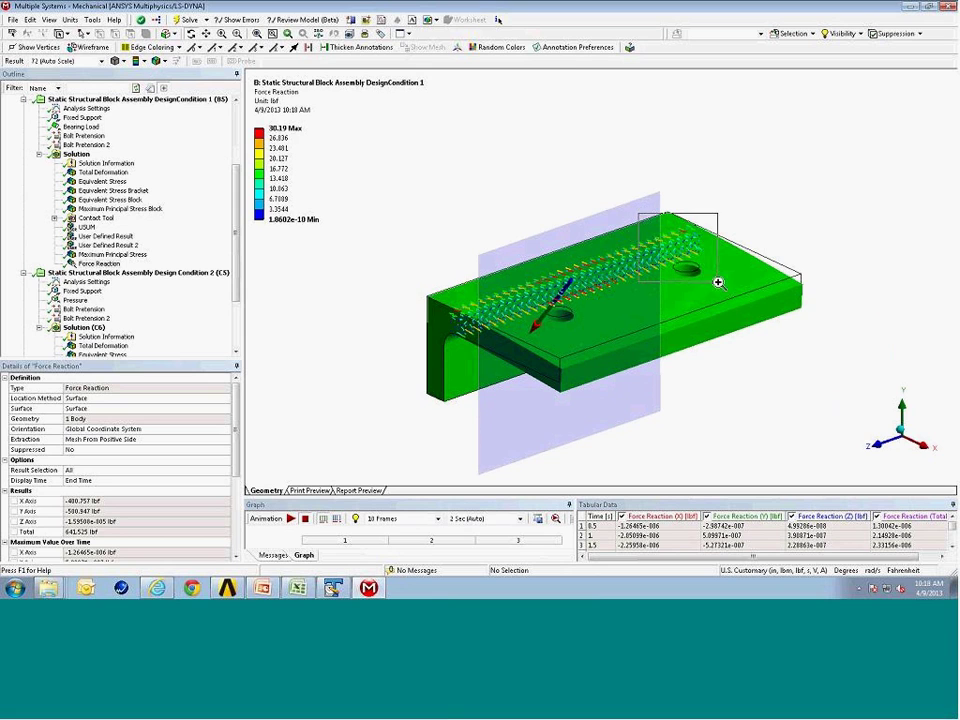
pyautogui.scroll(5, 716, 280)
pyautogui.moveTo(716, 286); pyautogui.dragTo(724, 287, button='middle')
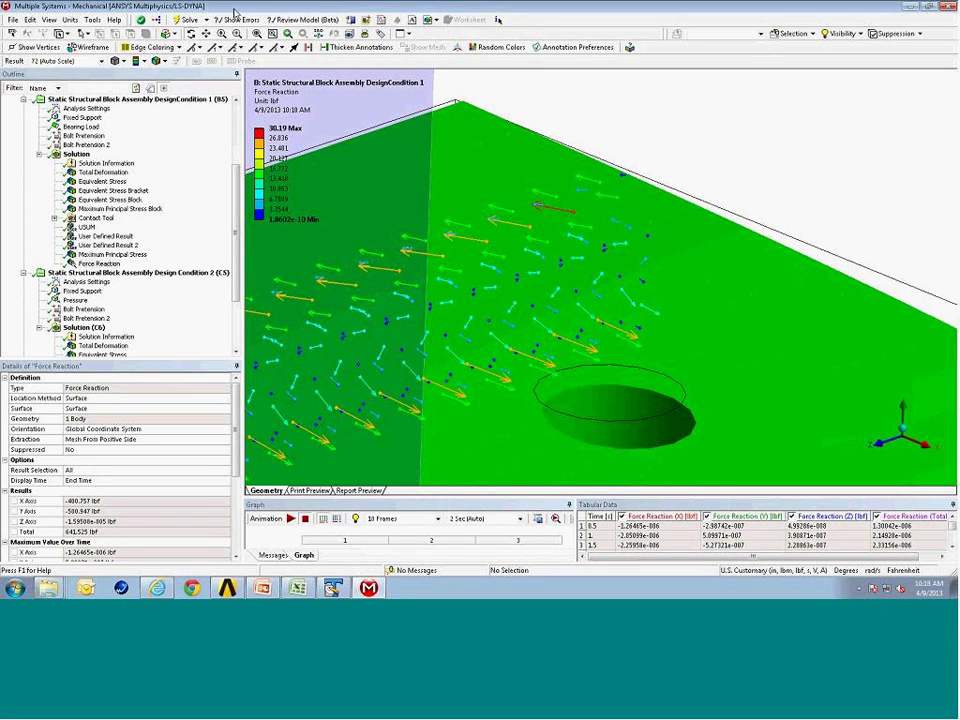
pyautogui.press('F7')
pyautogui.moveTo(365, 225); pyautogui.dragTo(548, 284)
pyautogui.click(74, 47)
pyautogui.moveTo(650, 290); pyautogui.dragTo(568, 152)
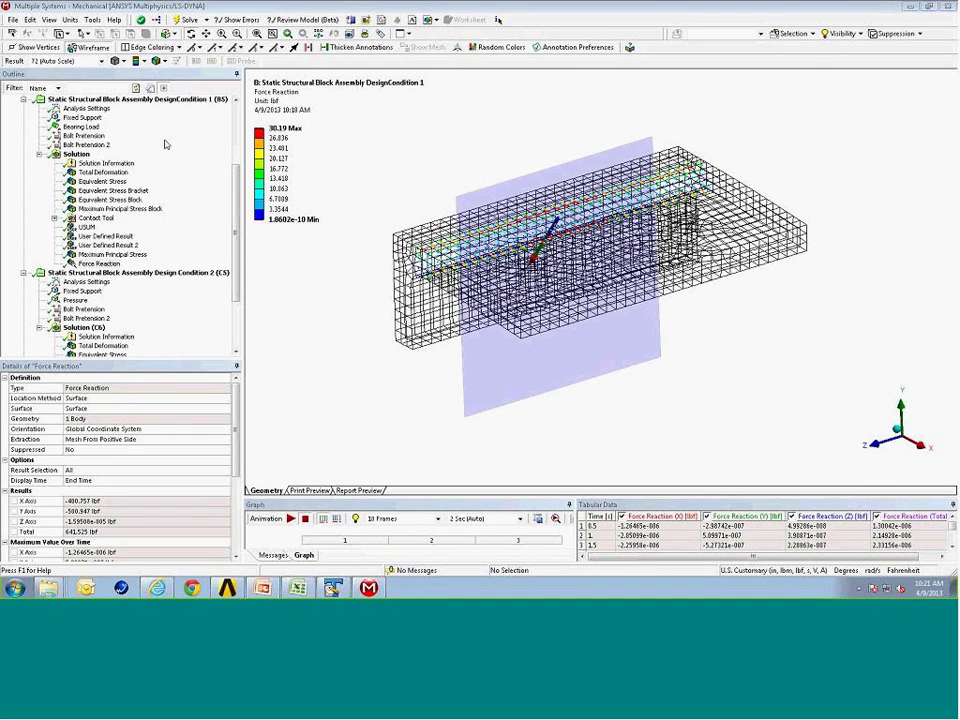
# Restore Shaded Exterior and Edges on the Static Structural analysis and show all hidden bodies
pyautogui.click(190, 100)
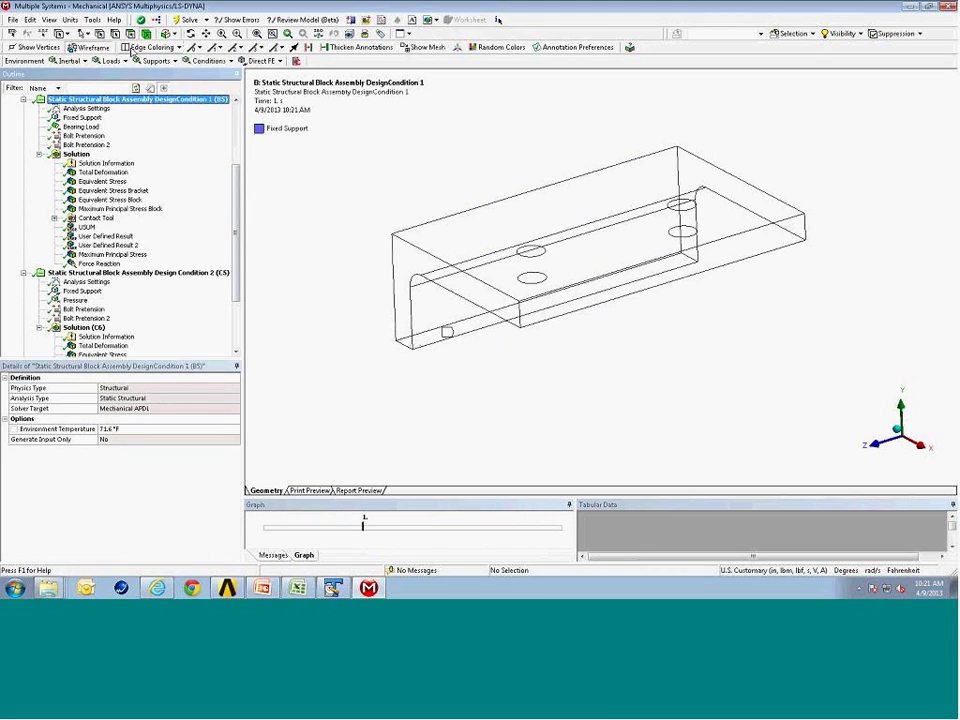
pyautogui.click(48, 19)
pyautogui.click(86, 32)
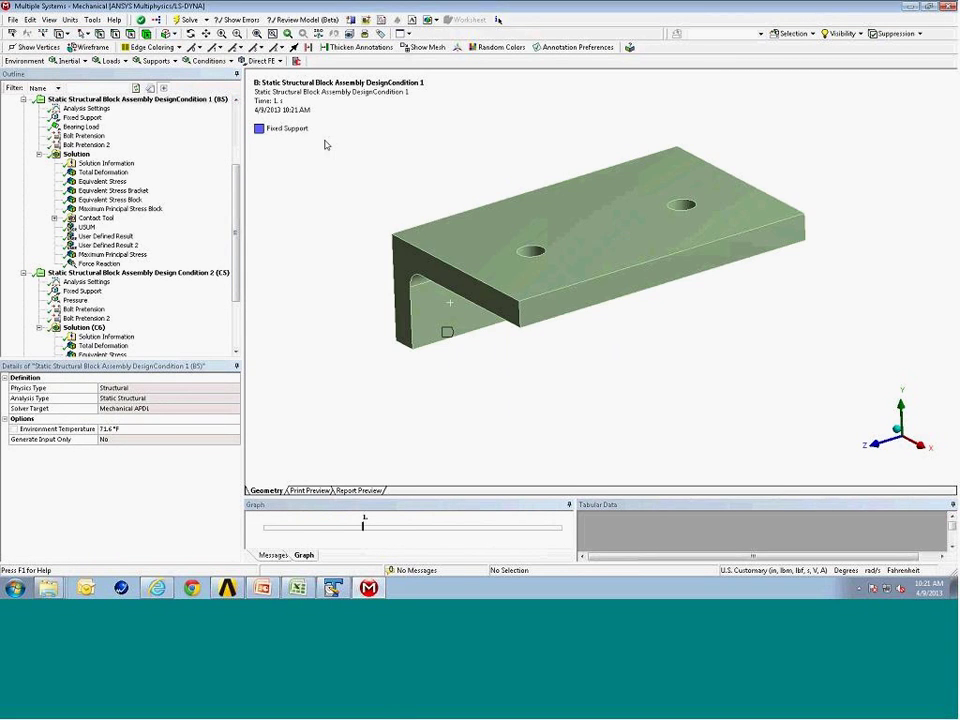
pyautogui.rightClick(341, 172)
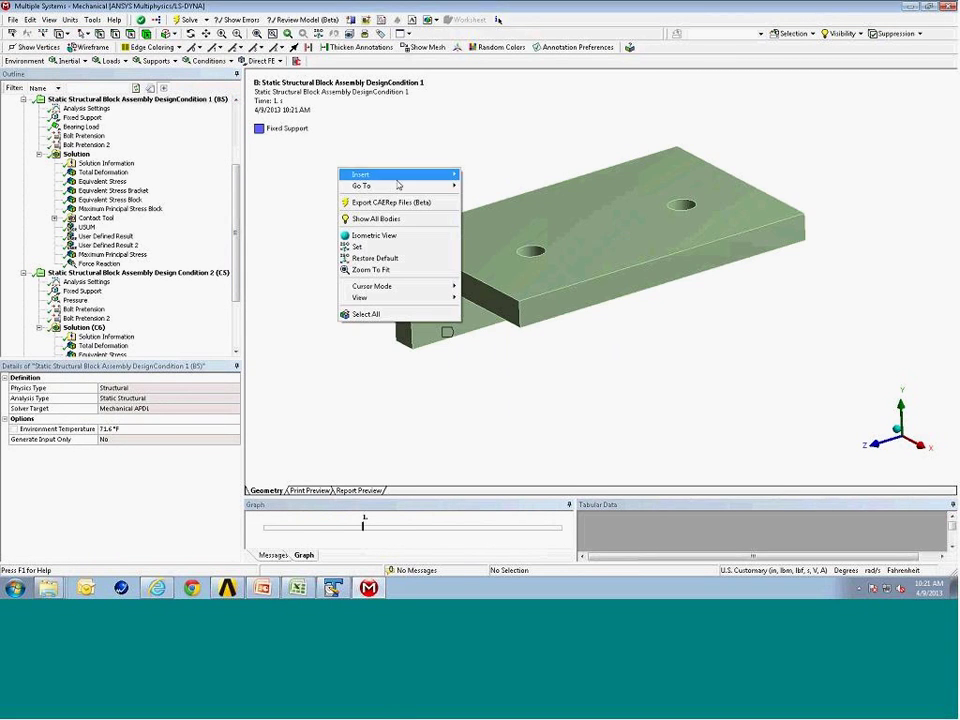
pyautogui.click(390, 218)
pyautogui.moveTo(602, 274); pyautogui.dragTo(565, 300, button='middle')
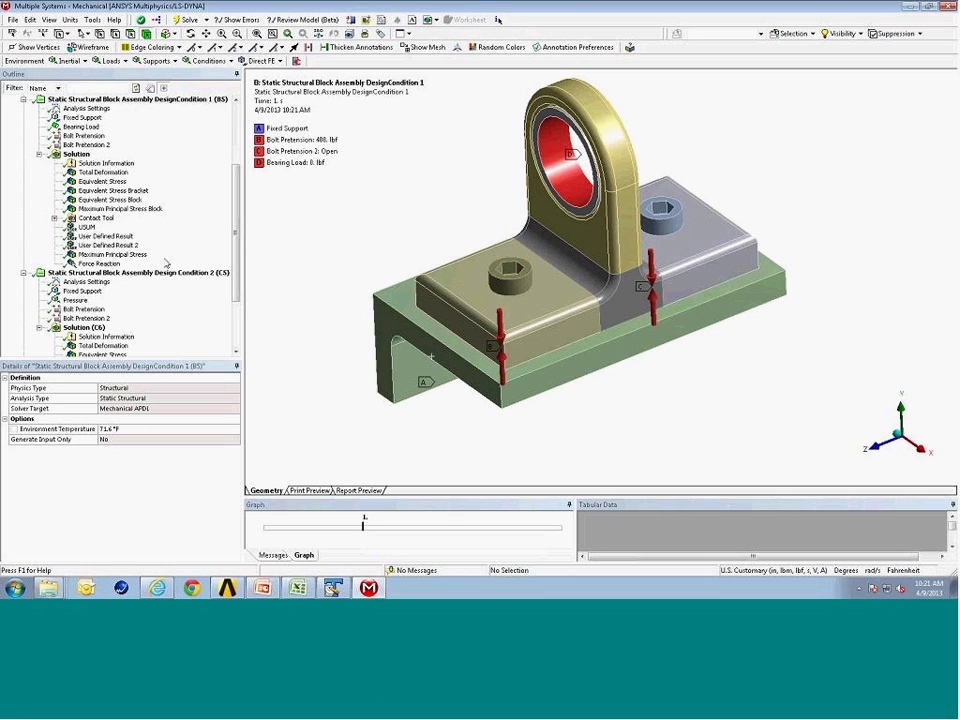
# Add Force Reaction 2 to the Solution, scoped to contact region Frictional - Multiple To AttachmentBracket
pyautogui.click(77, 154)
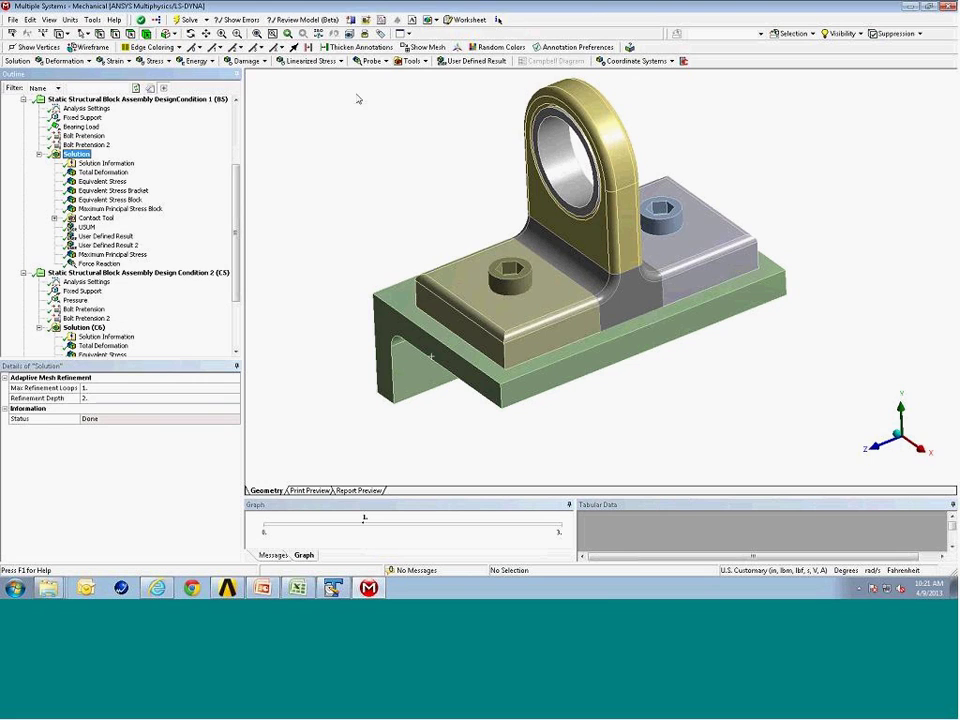
pyautogui.click(372, 61)
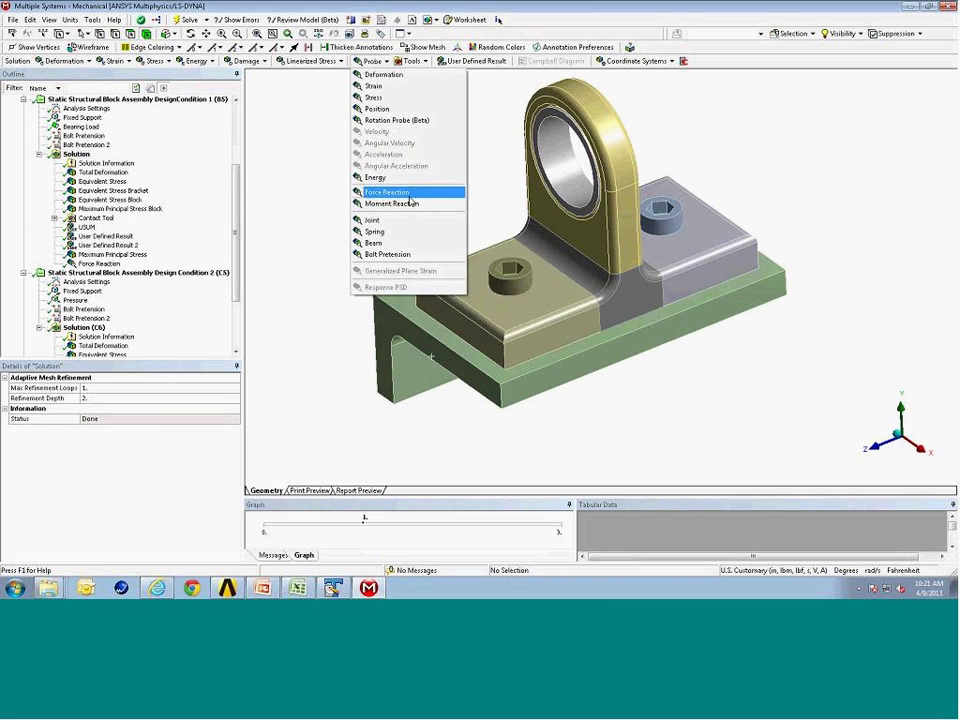
pyautogui.click(388, 191)
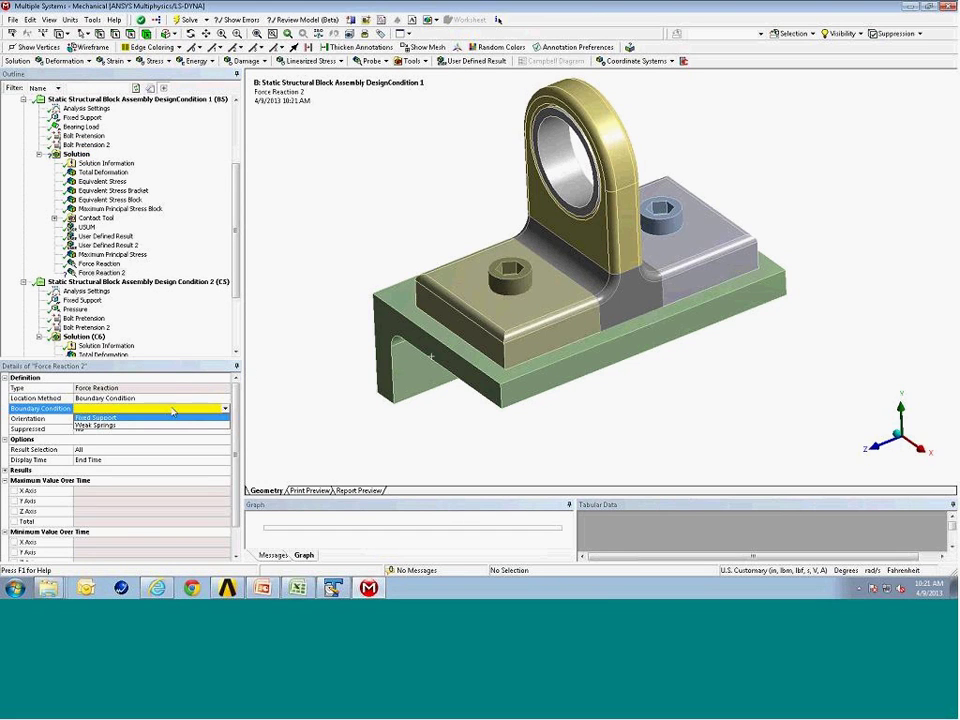
pyautogui.click(227, 399)
pyautogui.click(228, 399)
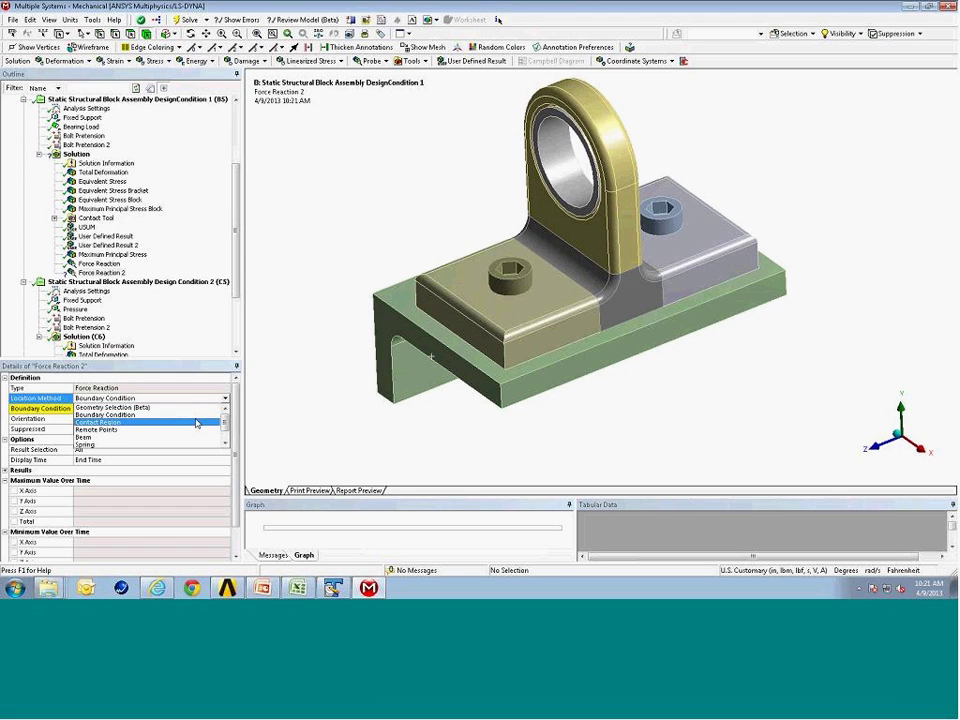
pyautogui.click(197, 424)
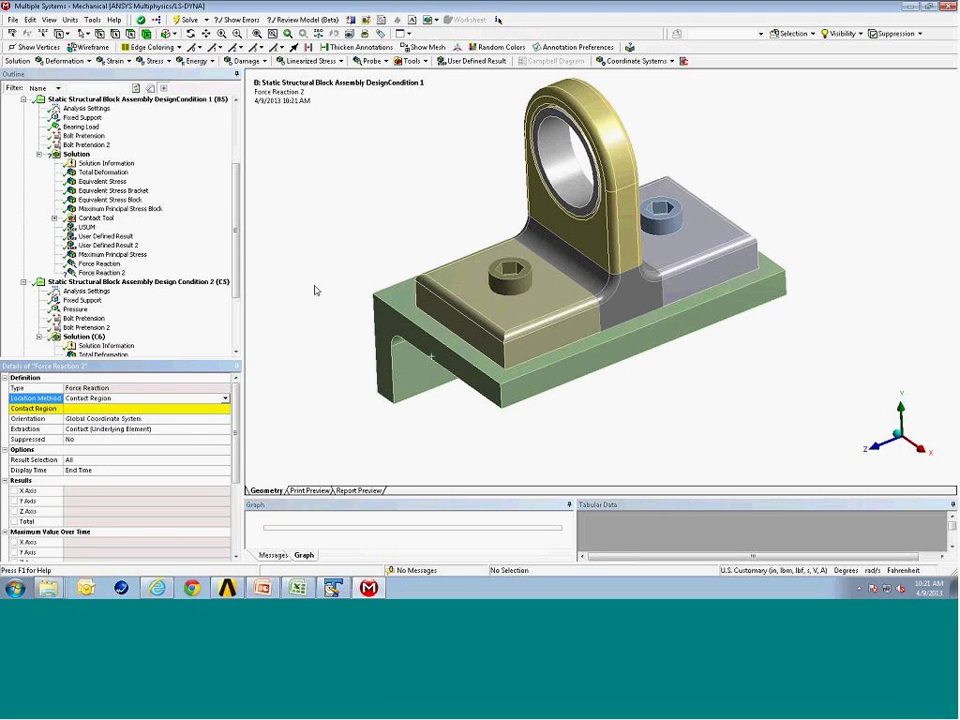
pyautogui.click(206, 413)
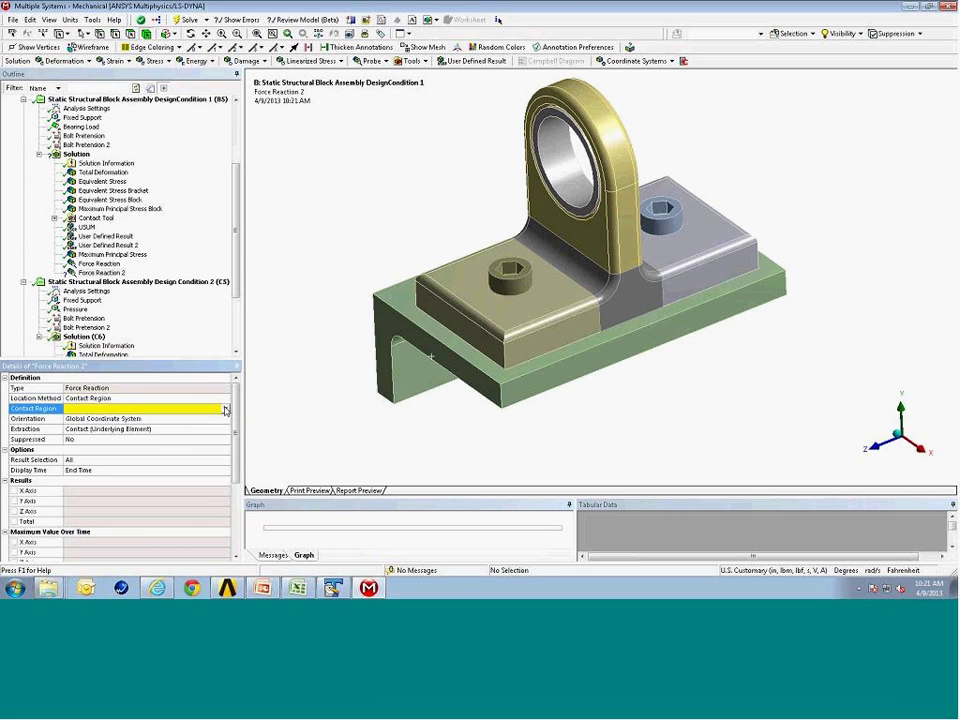
pyautogui.click(210, 416)
pyautogui.moveTo(225, 430); pyautogui.dragTo(226, 444)
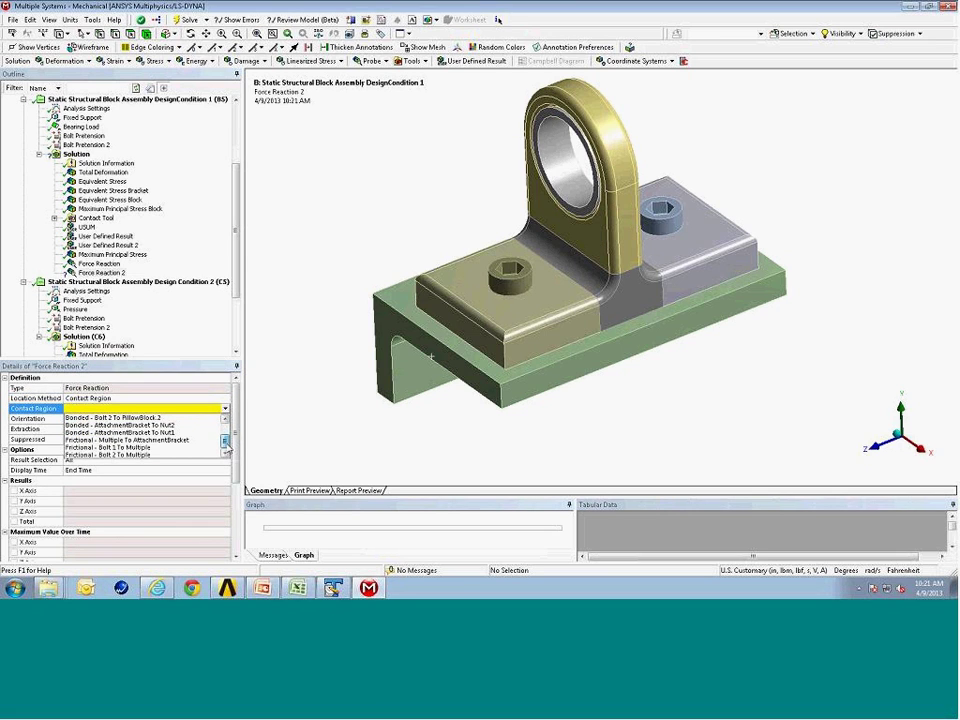
pyautogui.click(200, 446)
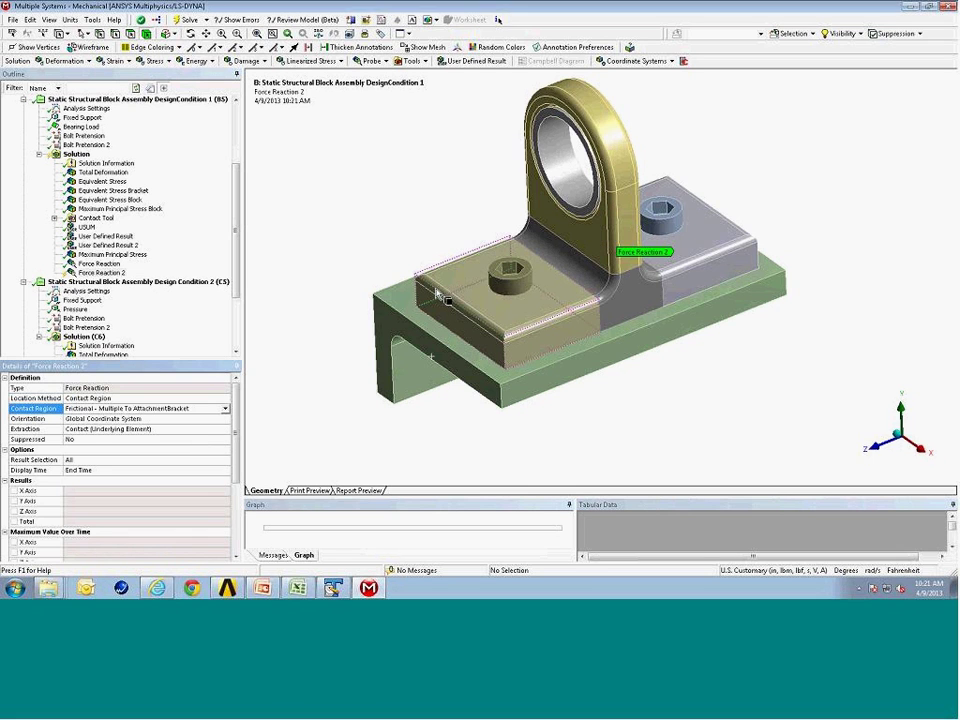
# Hide every body except the selected bracket and plate bodies
pyautogui.moveTo(548, 313); pyautogui.dragTo(540, 270, button='middle')
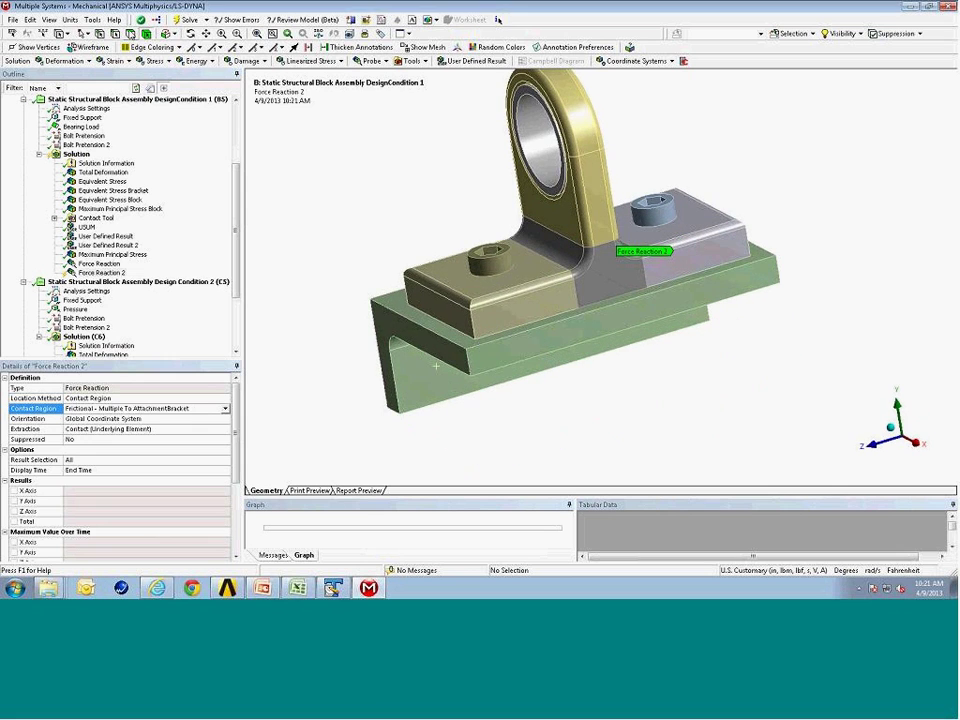
pyautogui.click(521, 299)
pyautogui.keyDown('ctrl'); pyautogui.click(640, 235); pyautogui.keyUp('ctrl')
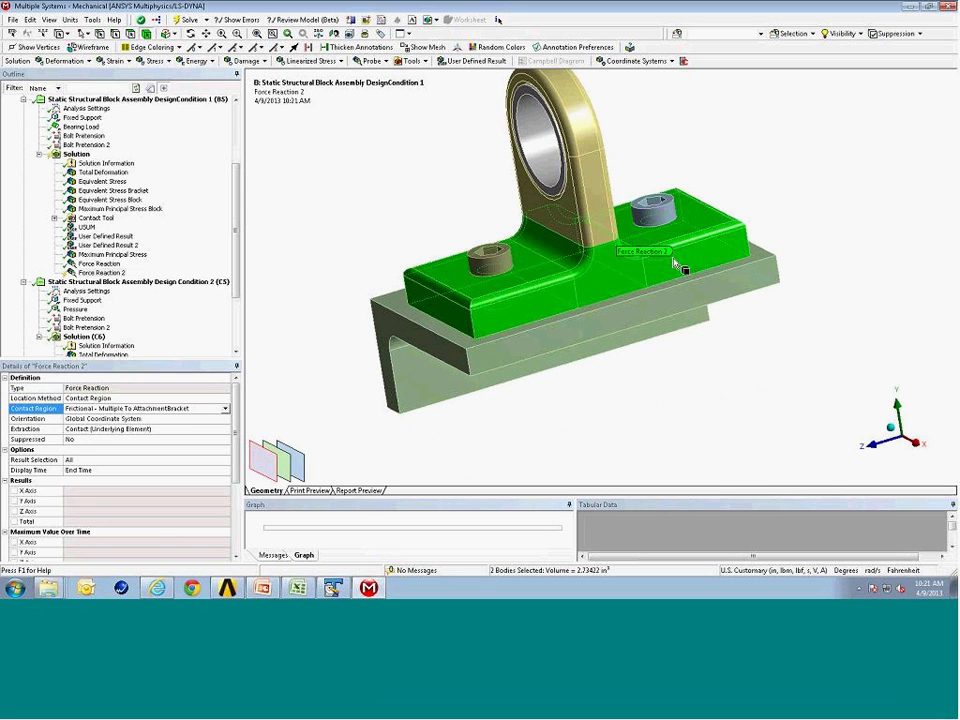
pyautogui.keyDown('ctrl'); pyautogui.click(588, 262); pyautogui.keyUp('ctrl')
pyautogui.rightClick(590, 262)
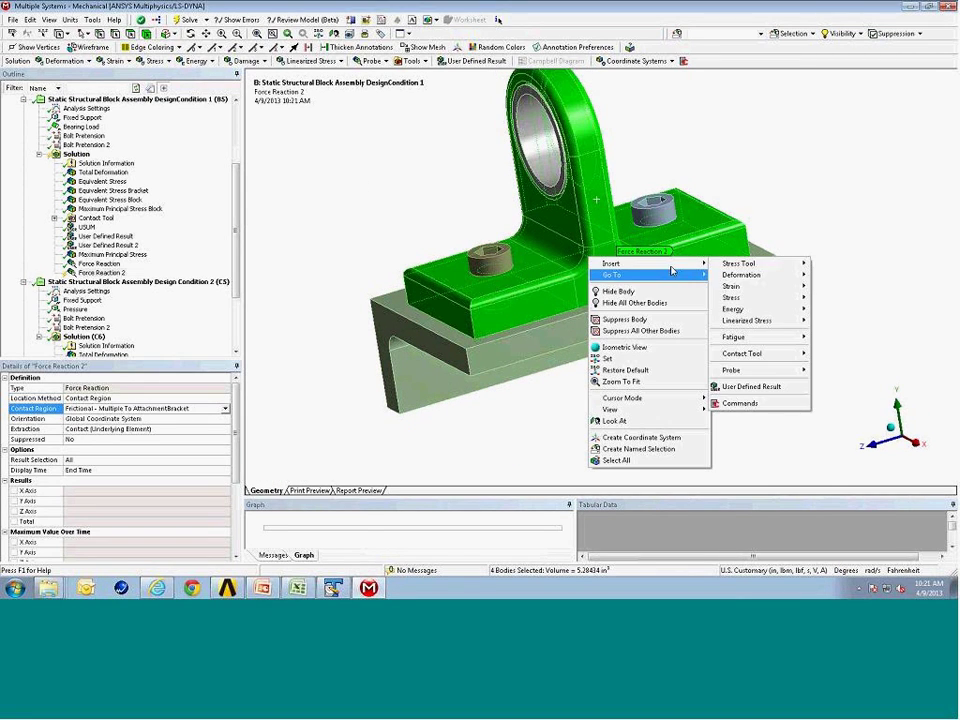
pyautogui.click(662, 303)
# Evaluate all results for Force Reaction 2
pyautogui.moveTo(654, 285); pyautogui.dragTo(332, 296, button='middle')
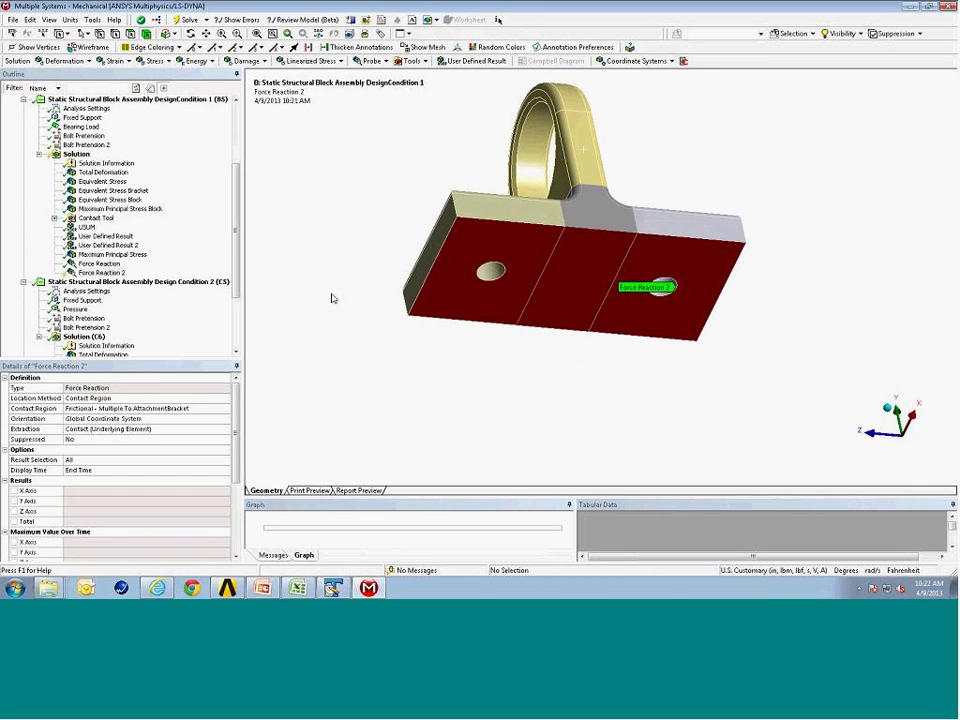
pyautogui.click(102, 272)
pyautogui.rightClick(117, 280)
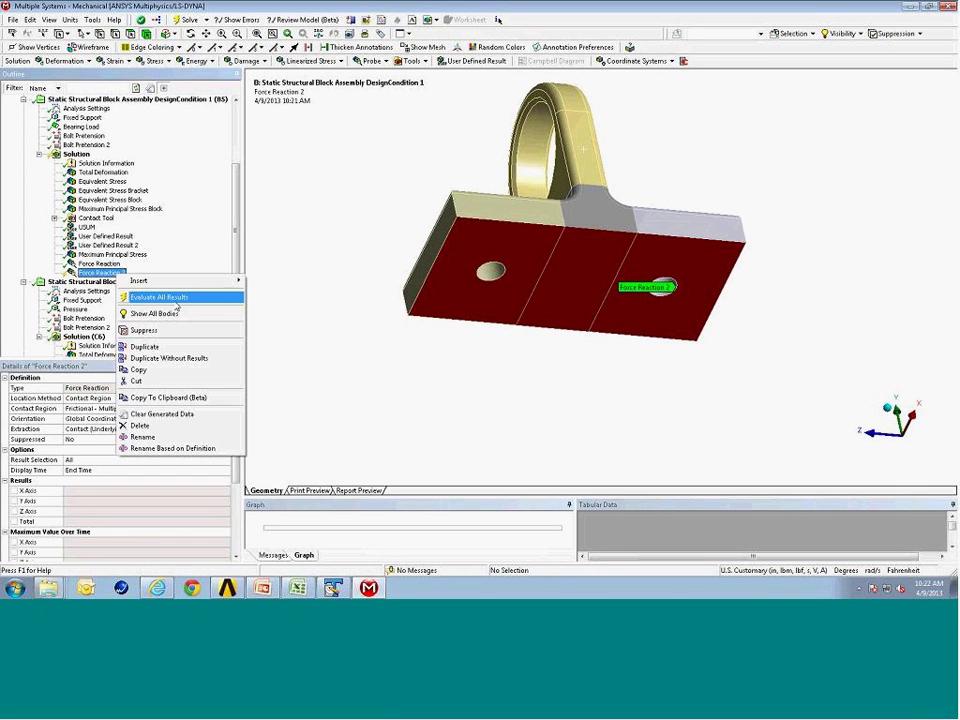
pyautogui.click(182, 297)
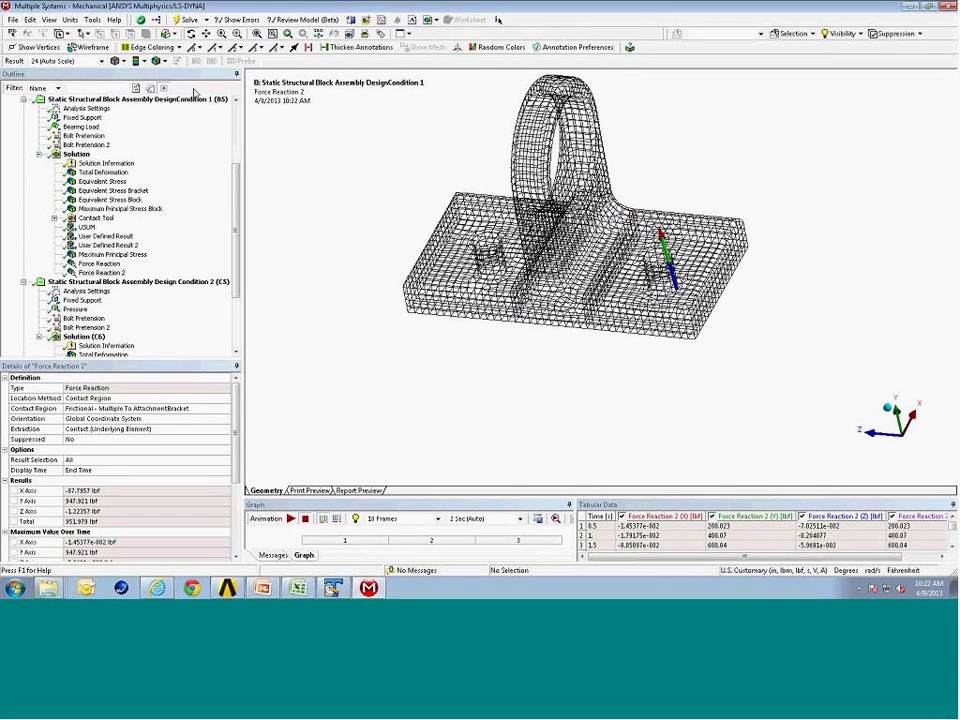
# Return the model to shaded display and enlarge the Graph and Tabular Data panes for Force Reaction 2
pyautogui.click(49, 20)
pyautogui.click(49, 20)
pyautogui.click(88, 49)
pyautogui.moveTo(497, 279); pyautogui.dragTo(590, 270, button='middle')
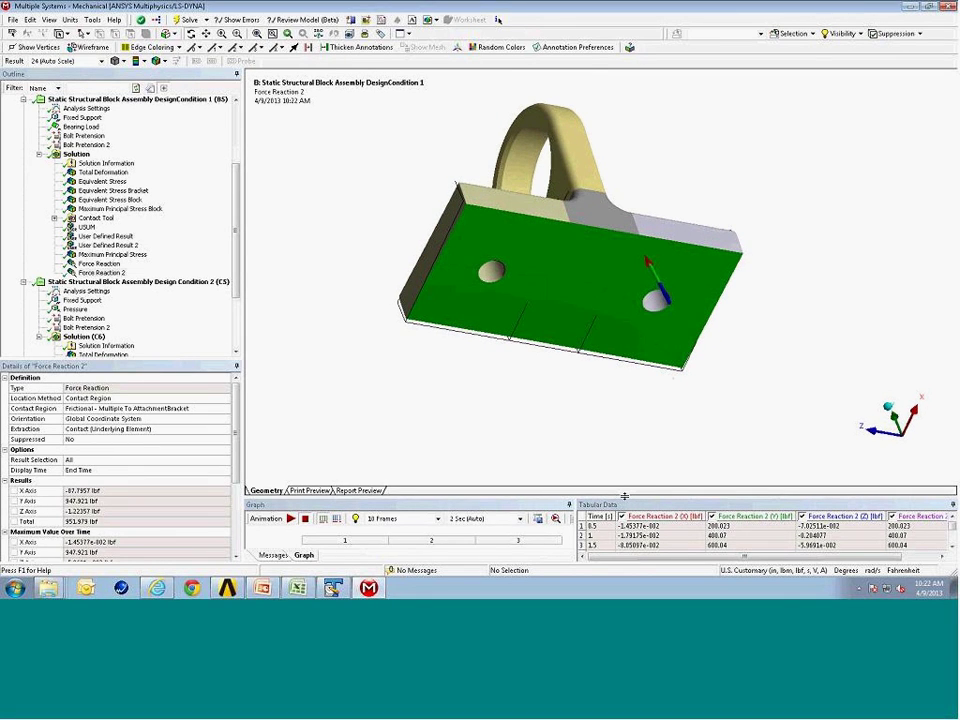
pyautogui.moveTo(622, 488); pyautogui.dragTo(622, 414)
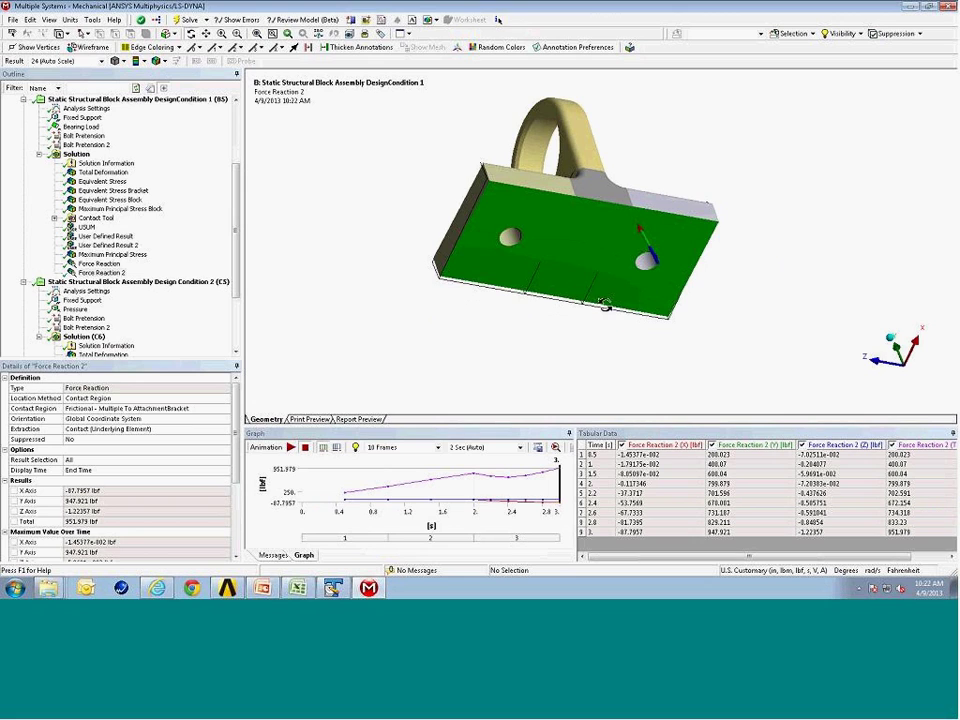
pyautogui.moveTo(661, 347); pyautogui.dragTo(664, 333, button='middle')
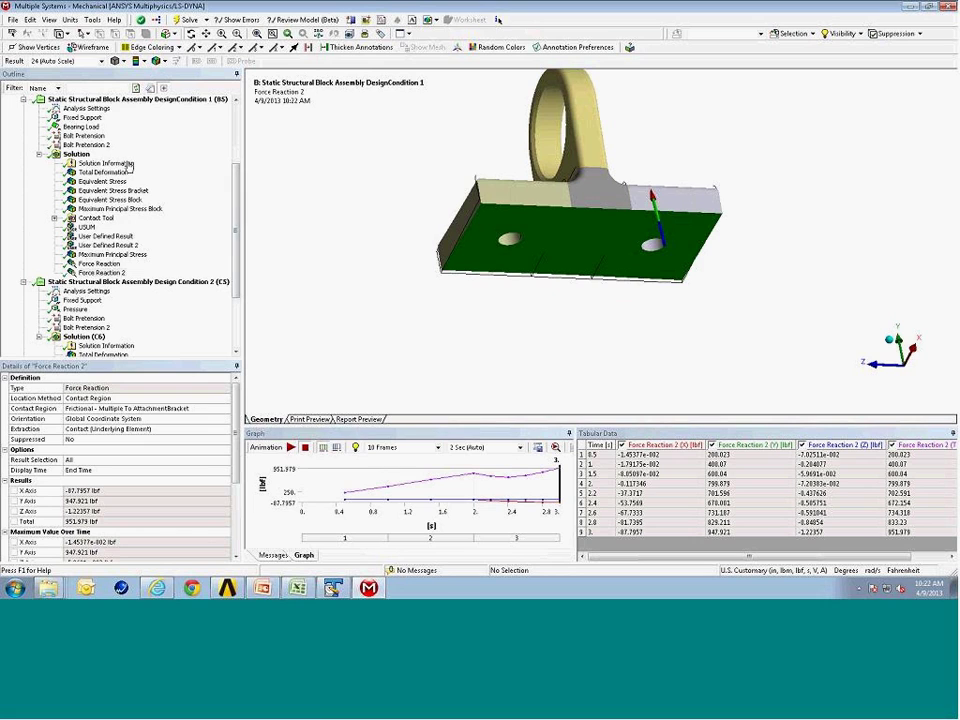
# Add a Bolt Pretension probe on the bolt pretension and evaluate it, reaching 725.868 lbf
pyautogui.click(76, 154)
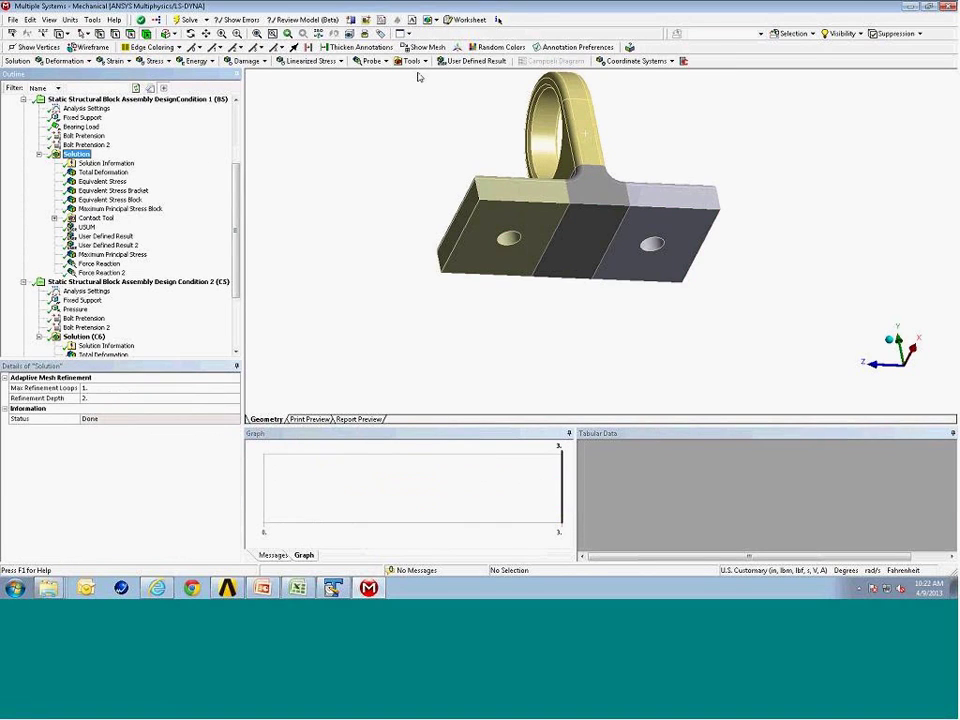
pyautogui.click(371, 61)
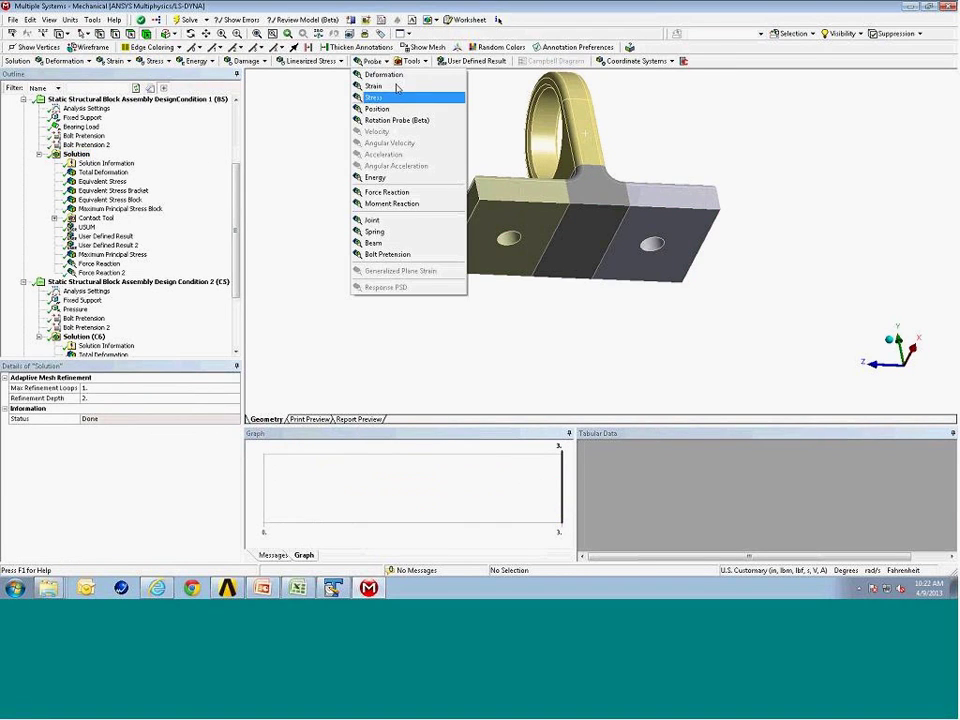
pyautogui.click(416, 255)
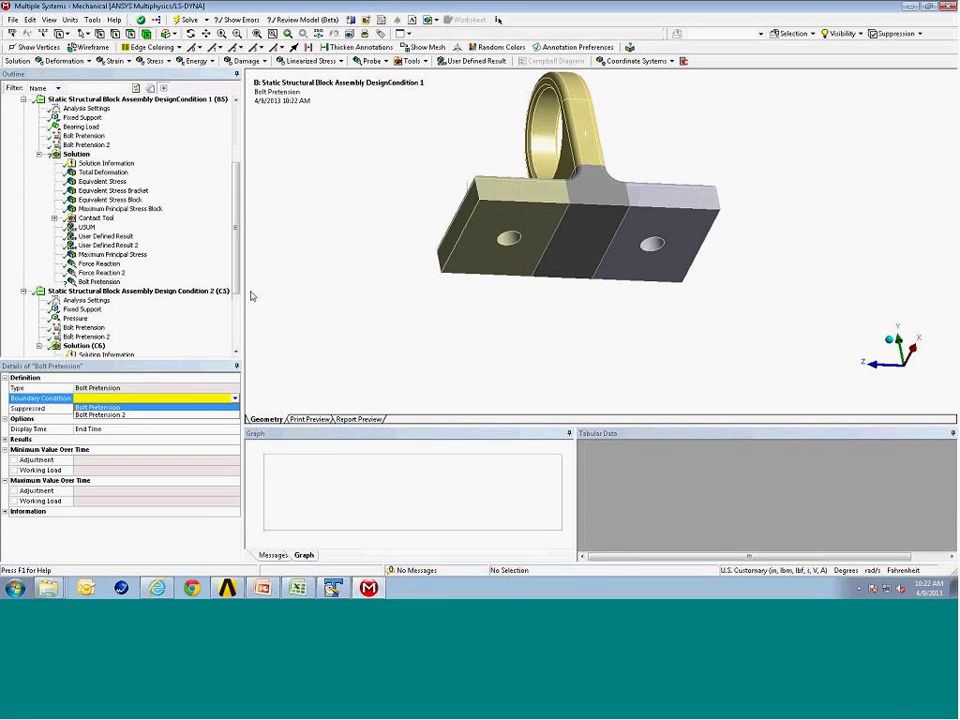
pyautogui.click(105, 408)
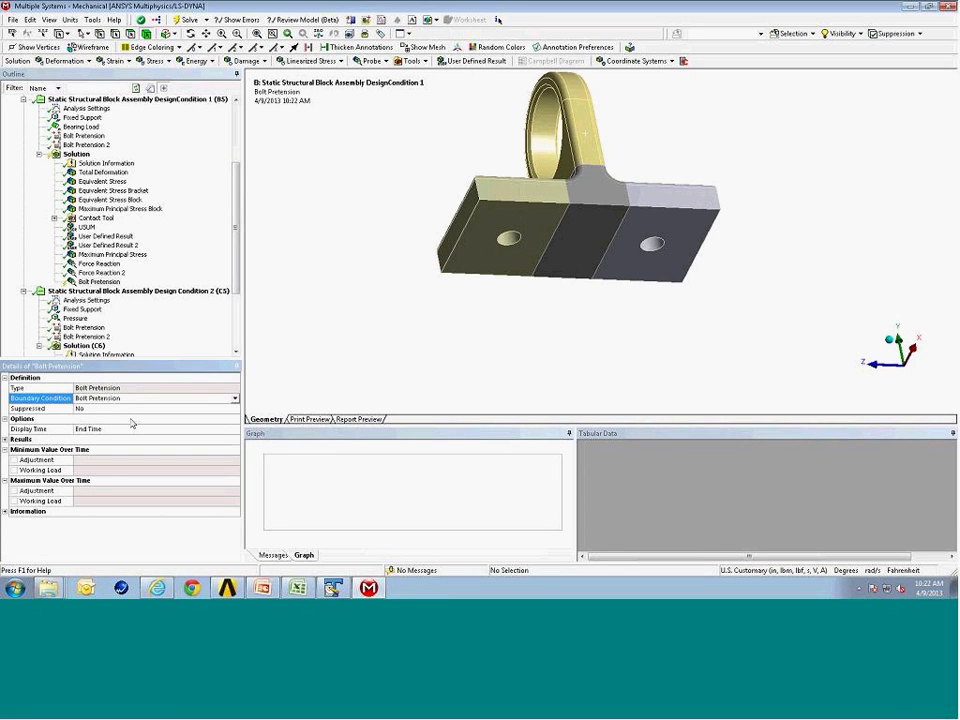
pyautogui.rightClick(99, 283)
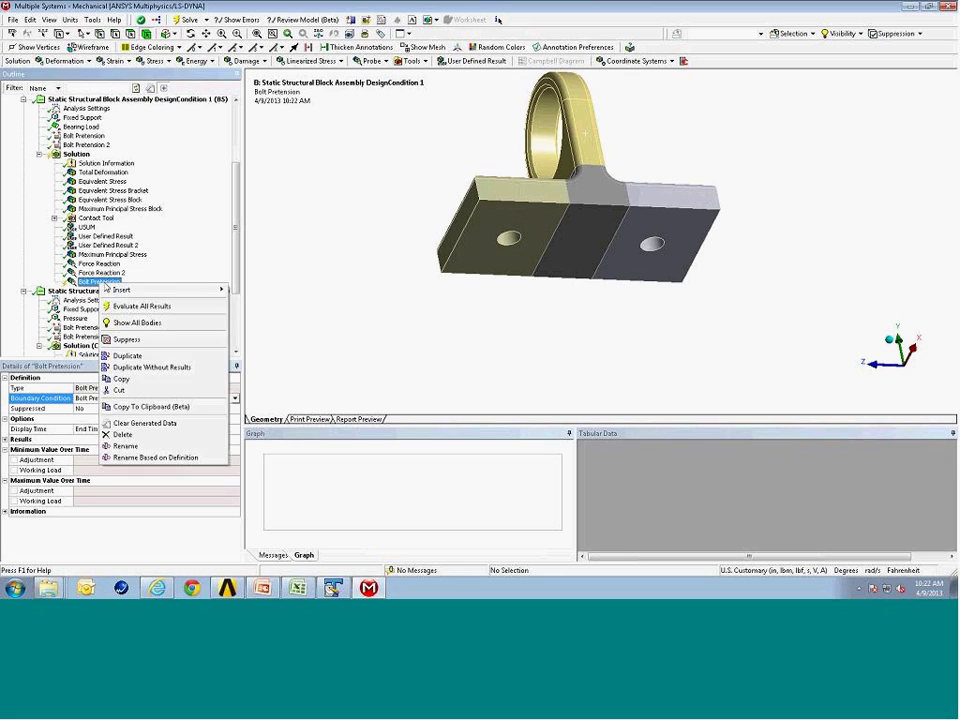
pyautogui.click(140, 304)
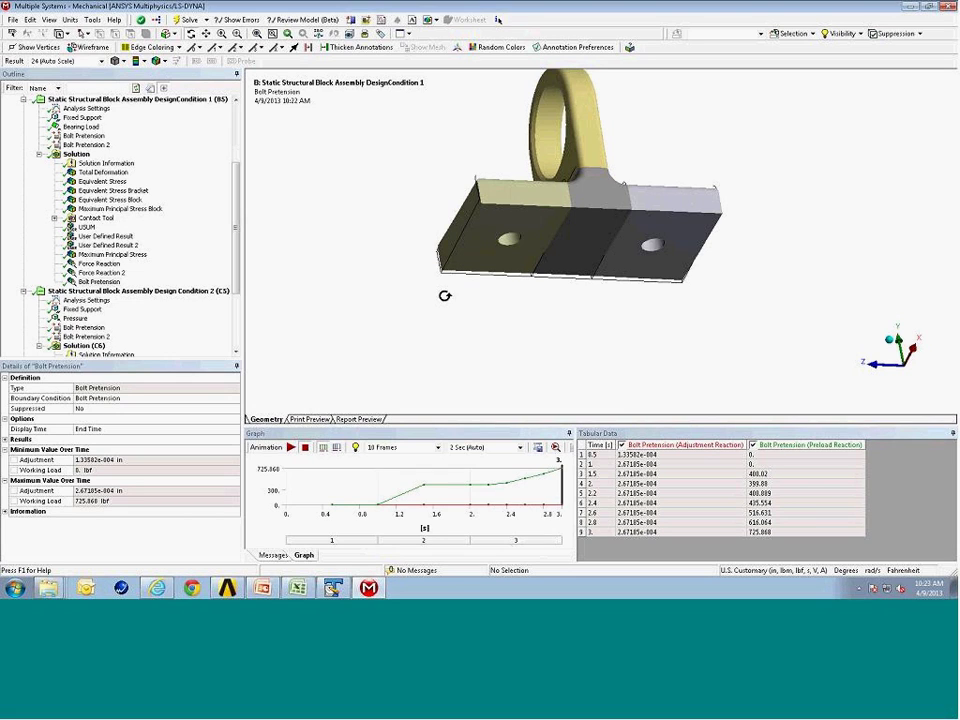
pyautogui.moveTo(537, 200); pyautogui.dragTo(430, 295)
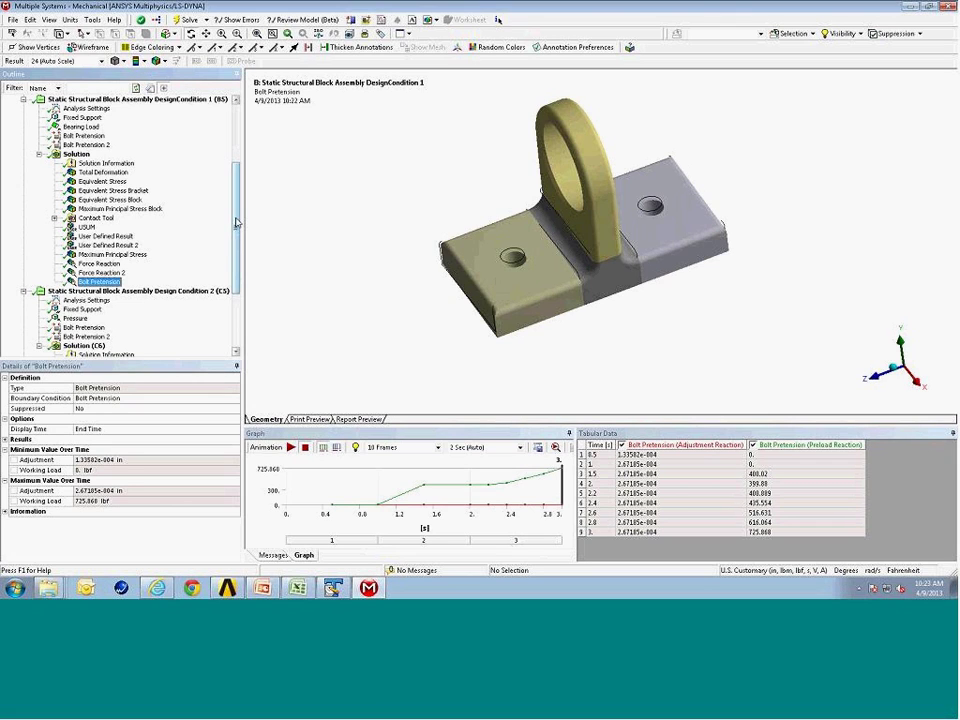
# Add an Equivalent Stress result under DesignCondition 1's Solution
pyautogui.scroll(2, 237, 224)
pyautogui.click(76, 156)
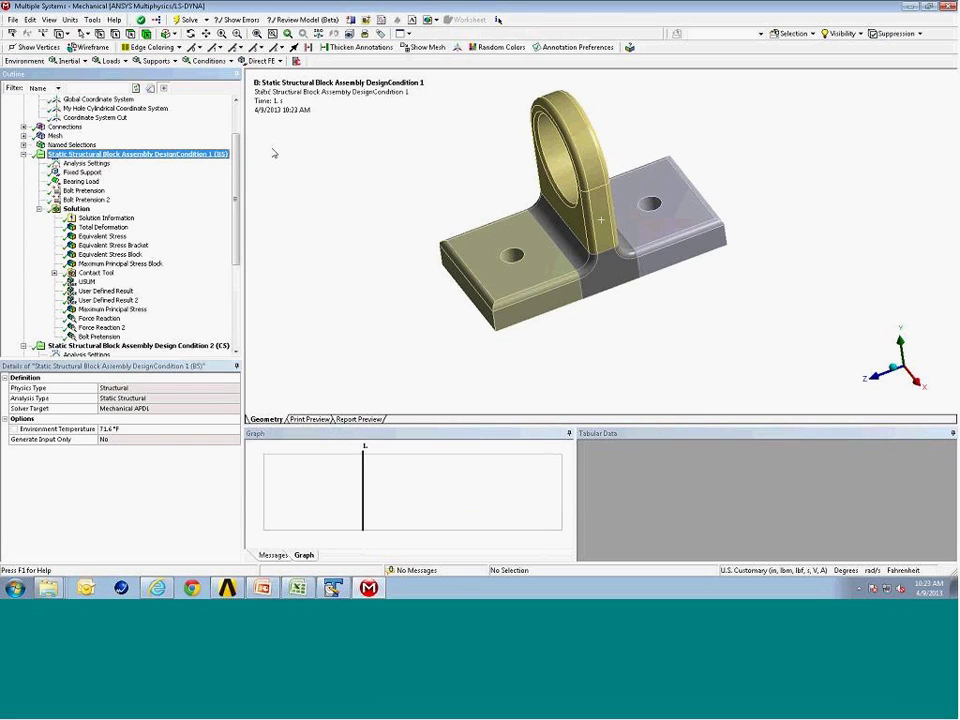
pyautogui.moveTo(476, 244); pyautogui.dragTo(500, 240, button='middle')
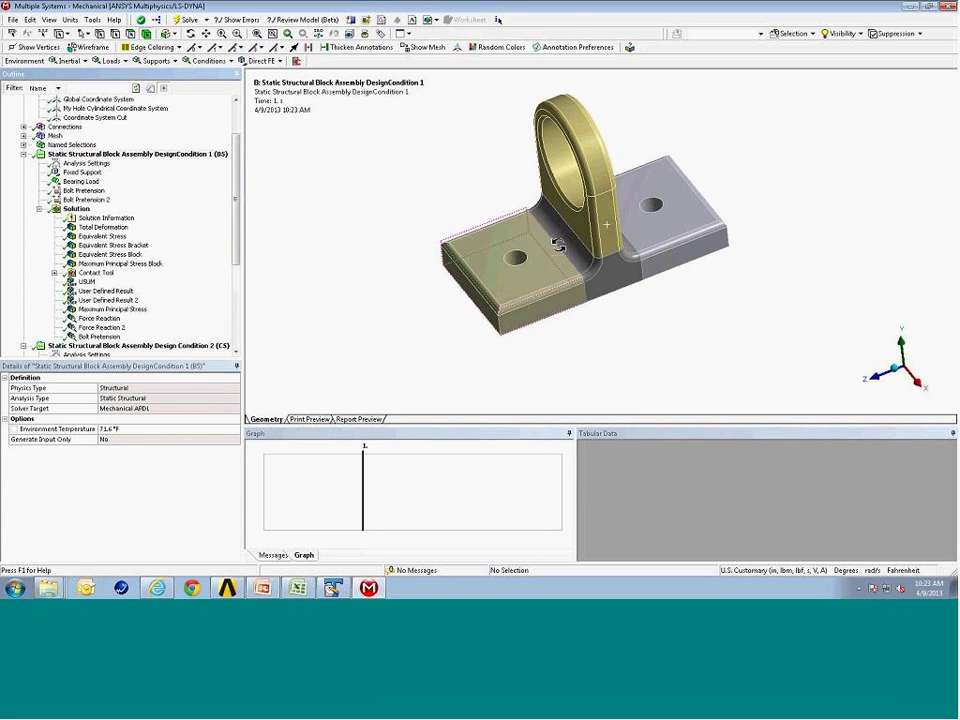
pyautogui.click(86, 210)
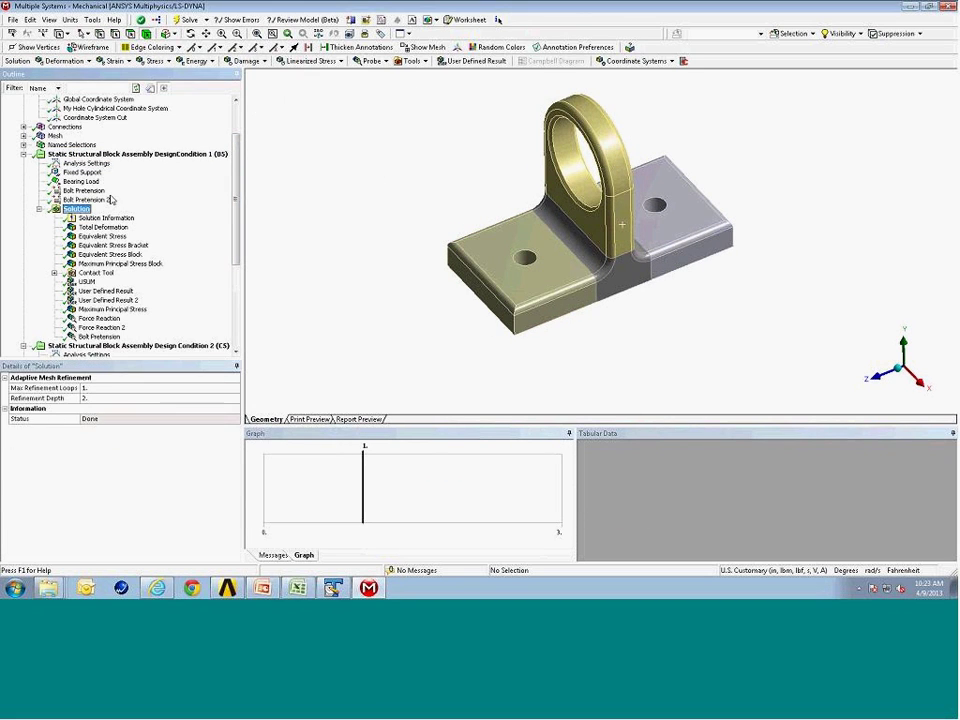
pyautogui.click(155, 61)
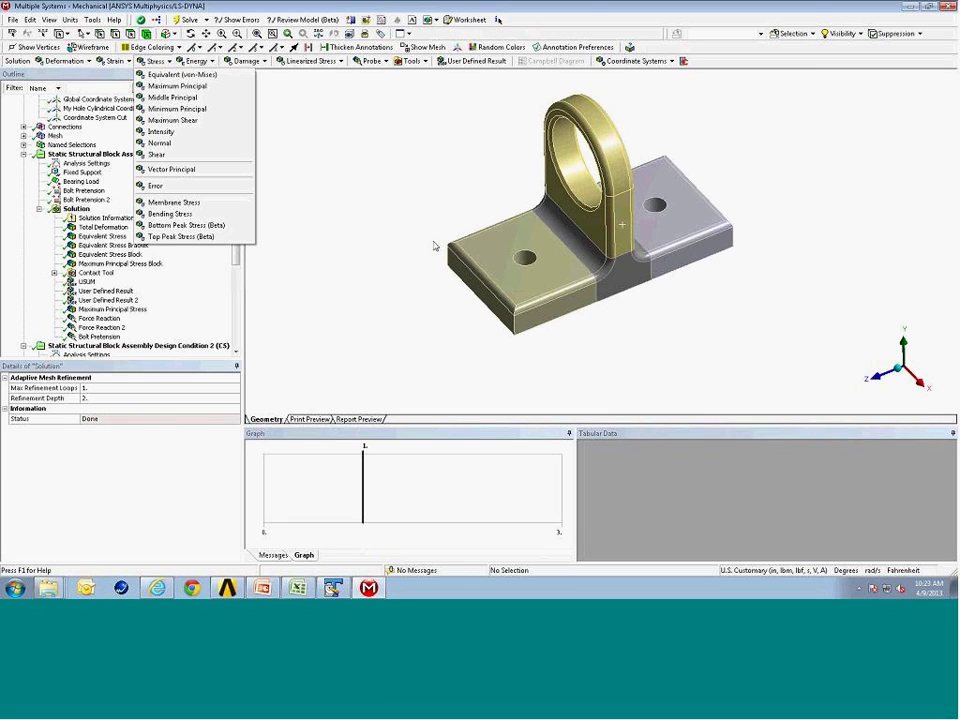
pyautogui.click(210, 75)
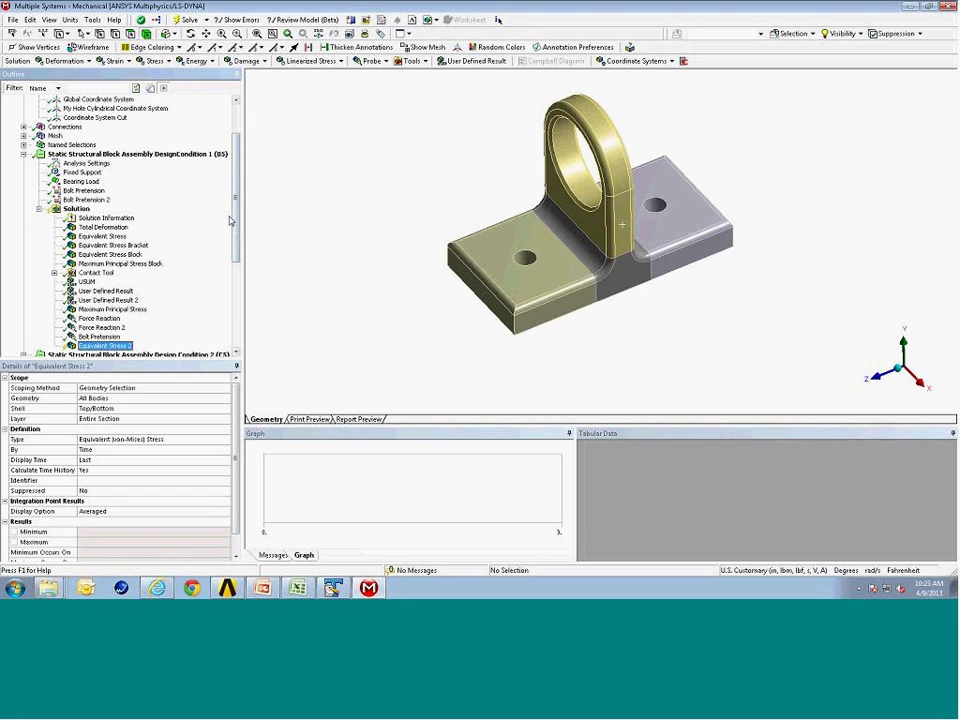
# Zoom onto the left foot plate hole, show the mesh, and switch to mesh-entity selection
pyautogui.scroll(-1, 230, 220)
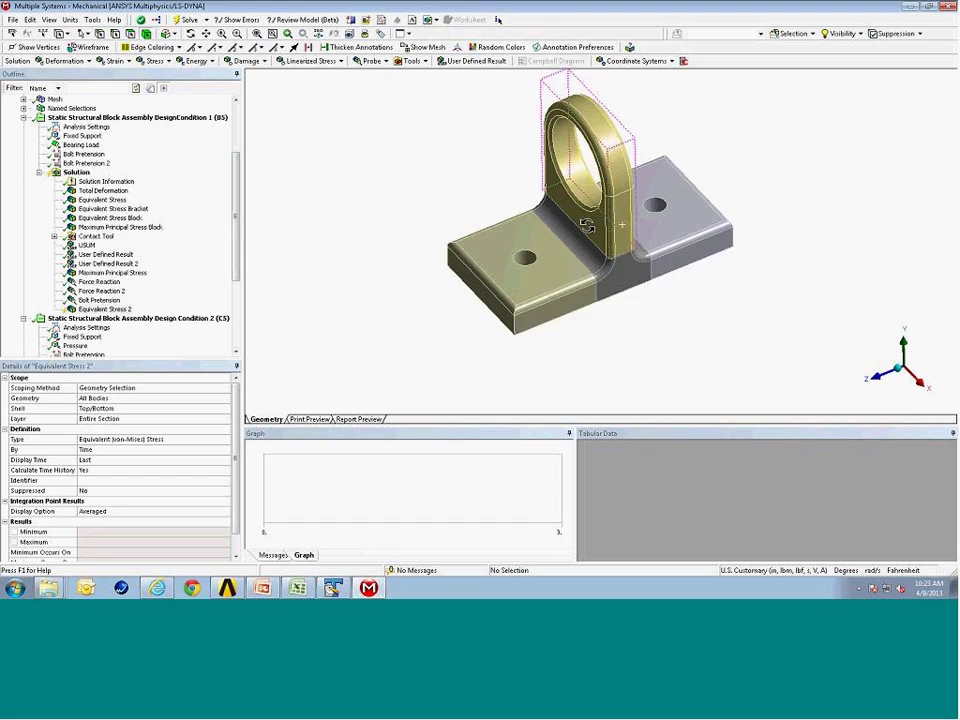
pyautogui.moveTo(476, 212); pyautogui.dragTo(592, 333, button='right')
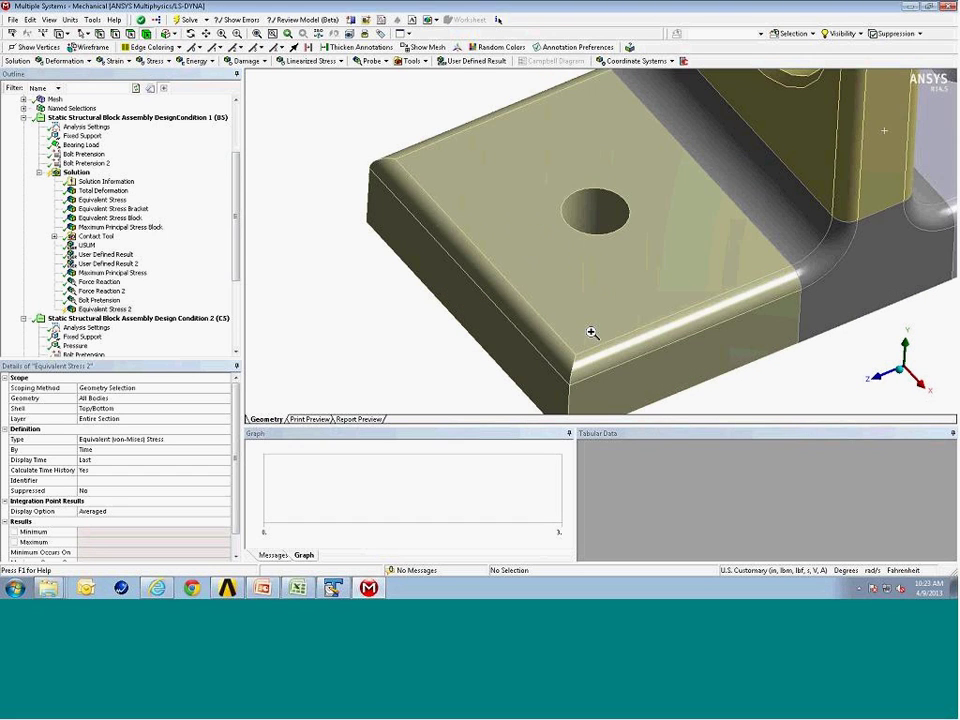
pyautogui.moveTo(564, 281); pyautogui.dragTo(609, 285, button='middle')
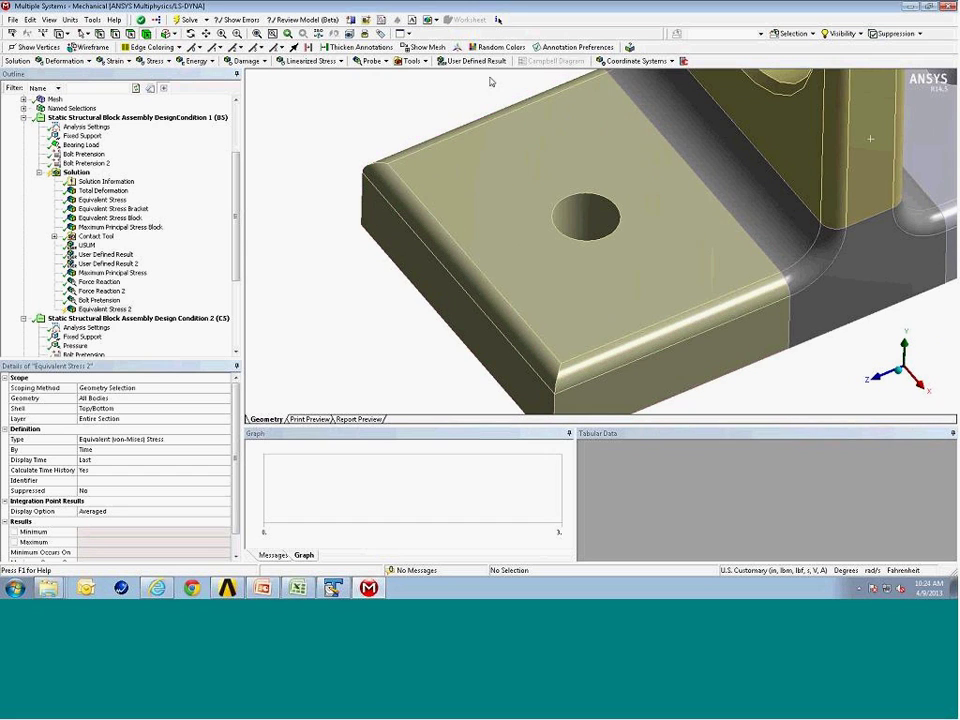
pyautogui.click(427, 47)
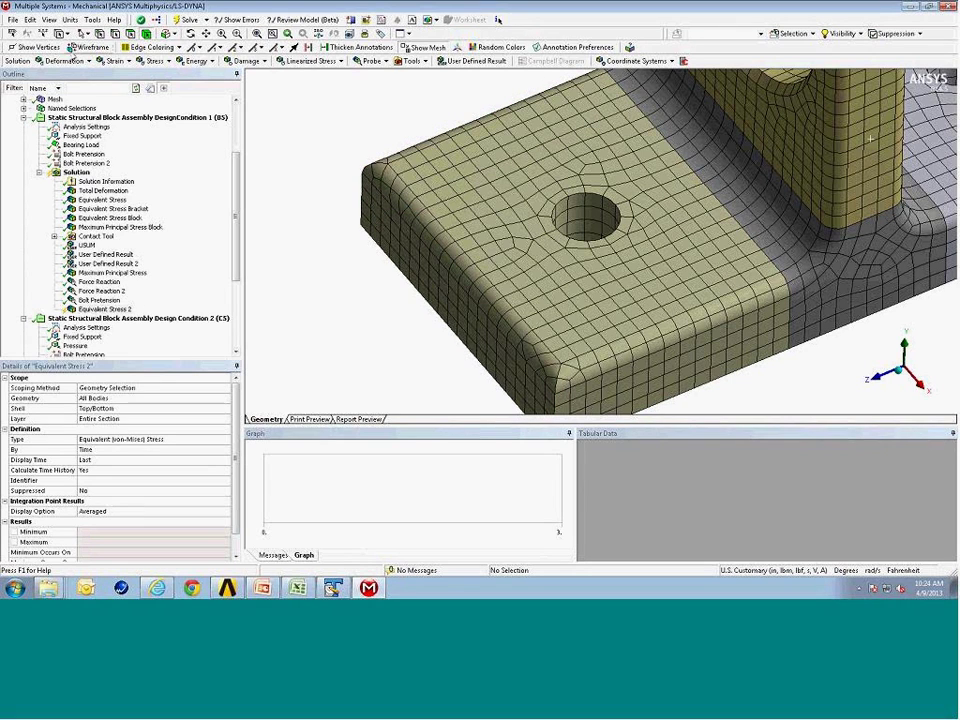
pyautogui.click(68, 34)
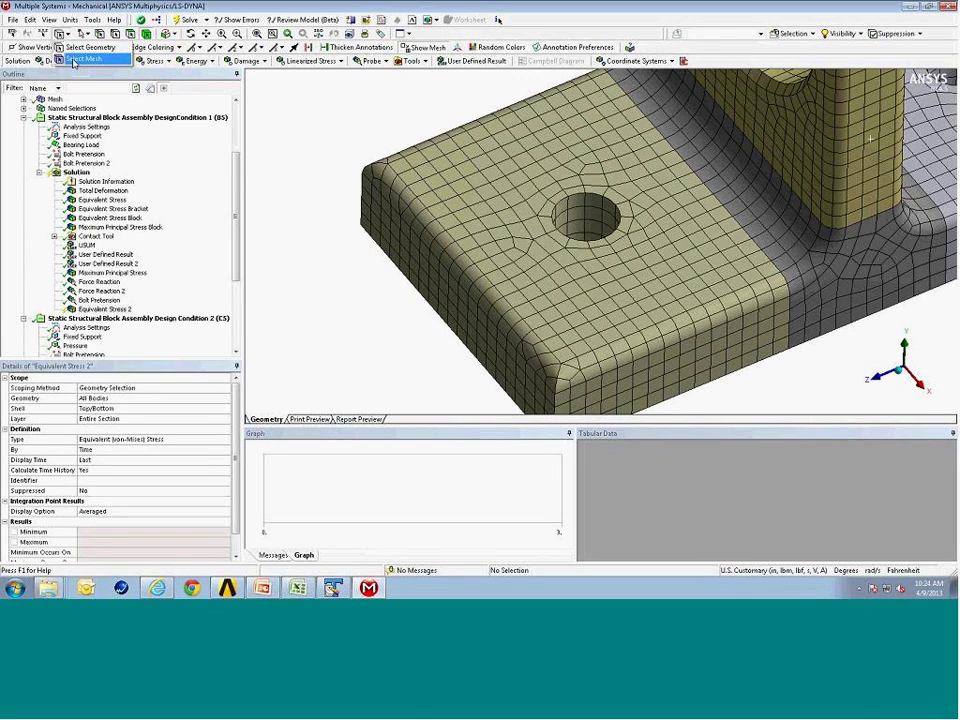
pyautogui.click(73, 61)
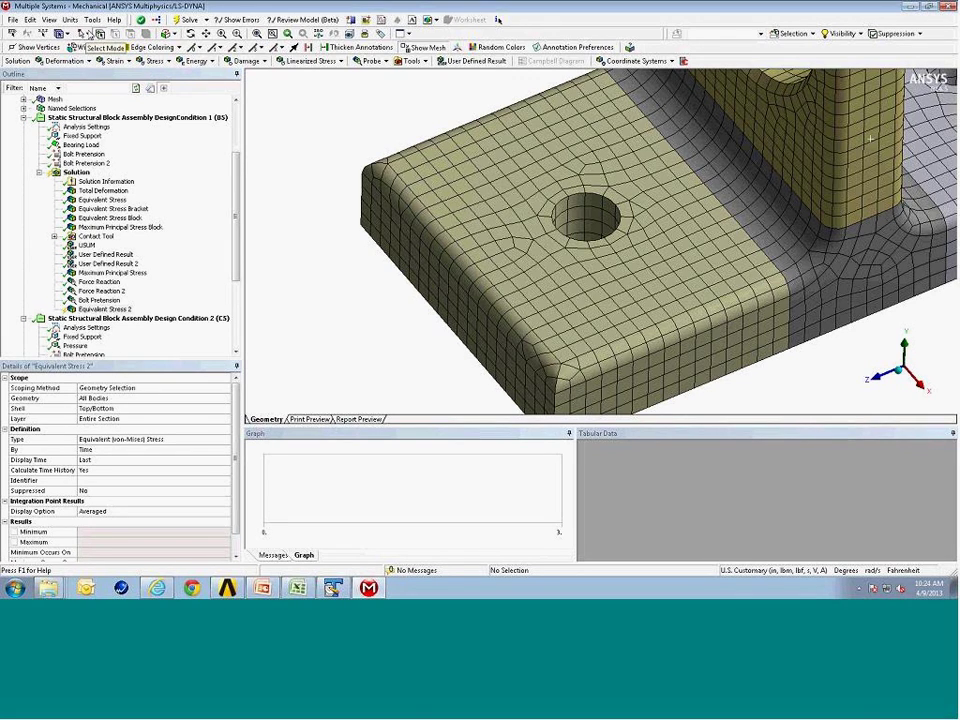
pyautogui.click(86, 34)
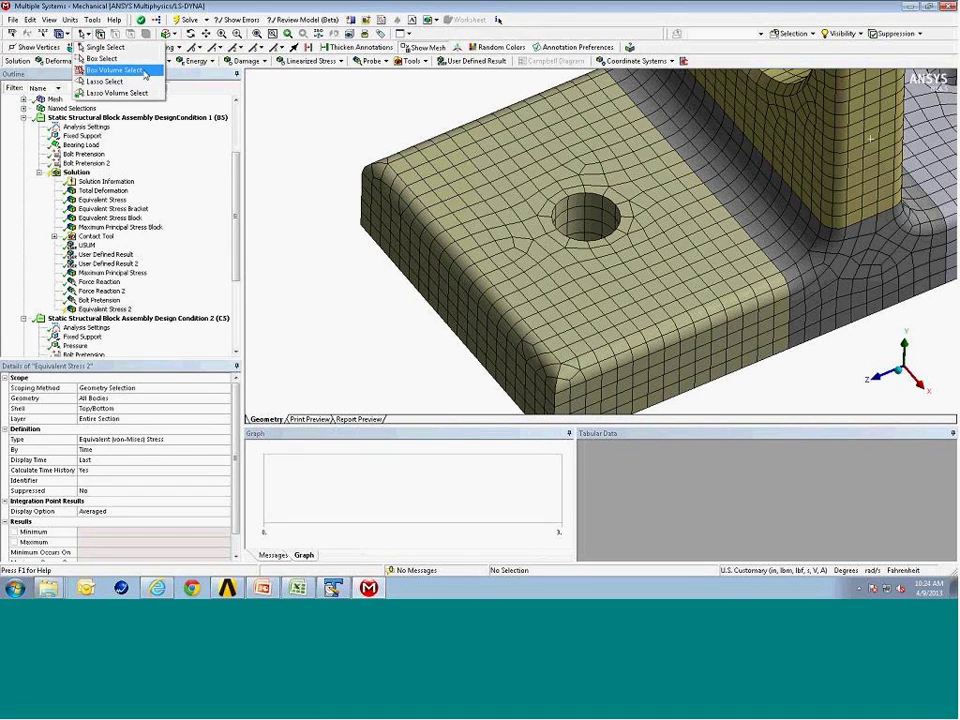
# Box-volume select the 1738 nodes around the bolt hole and scope Equivalent Stress 2 to them
pyautogui.click(143, 71)
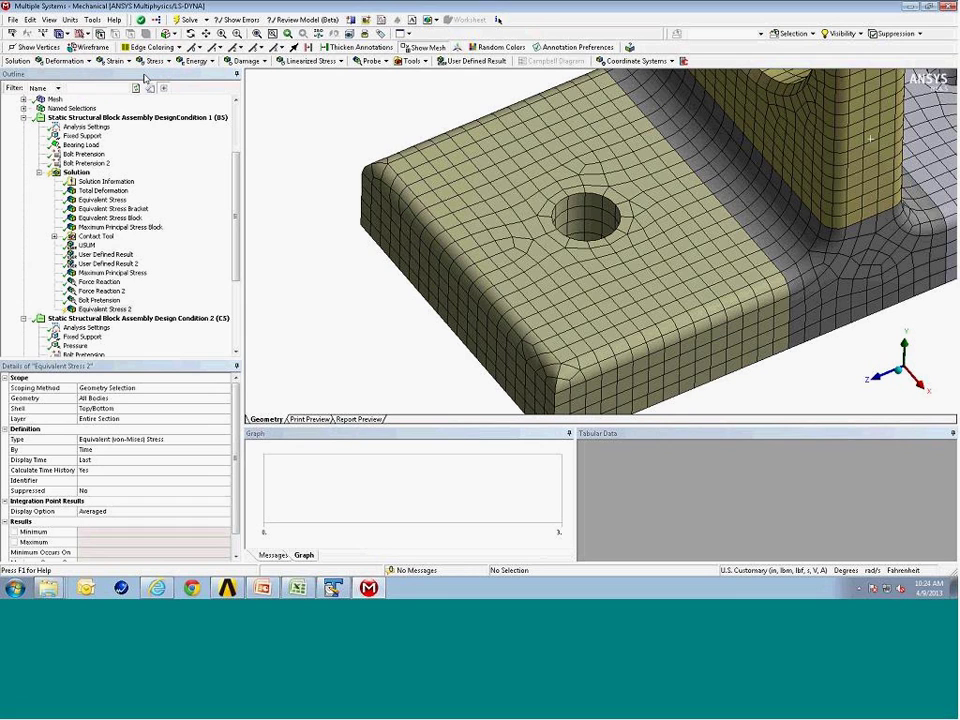
pyautogui.moveTo(512, 167); pyautogui.dragTo(683, 290)
pyautogui.moveTo(660, 264)
pyautogui.mouseDown(button='middle')
pyautogui.moveTo(672, 240)
pyautogui.moveTo(670, 285)
pyautogui.mouseUp(button='middle')
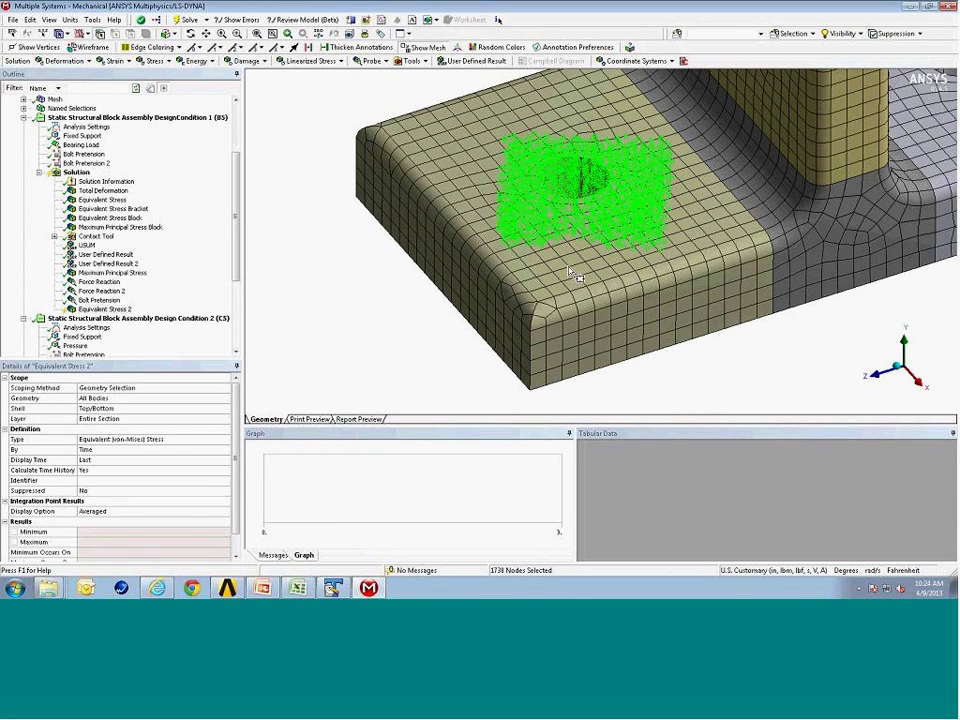
pyautogui.click(105, 398)
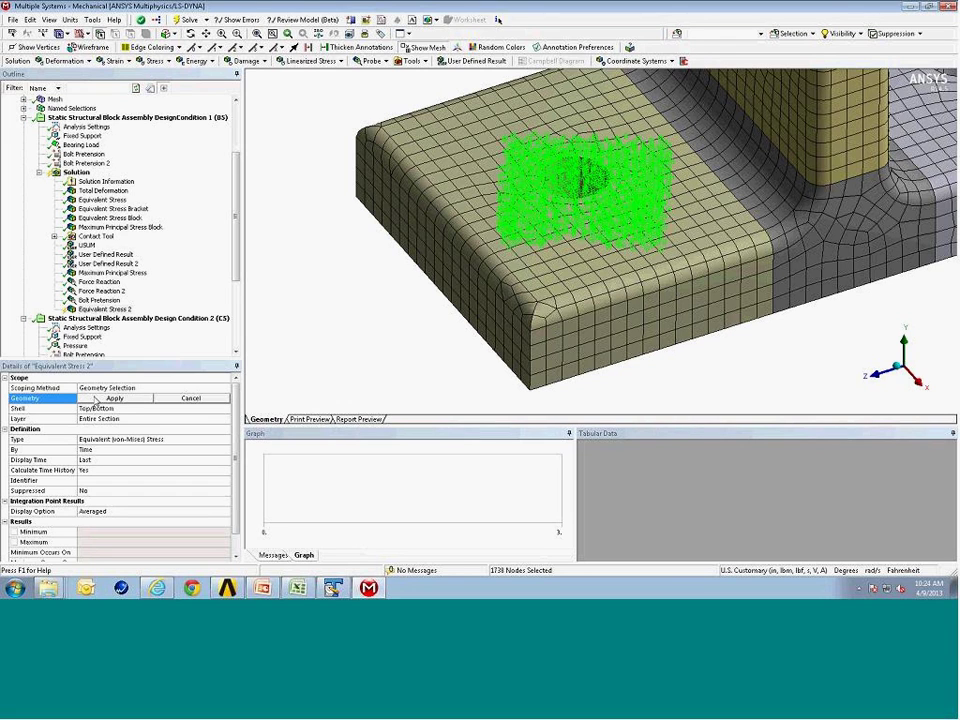
pyautogui.click(115, 398)
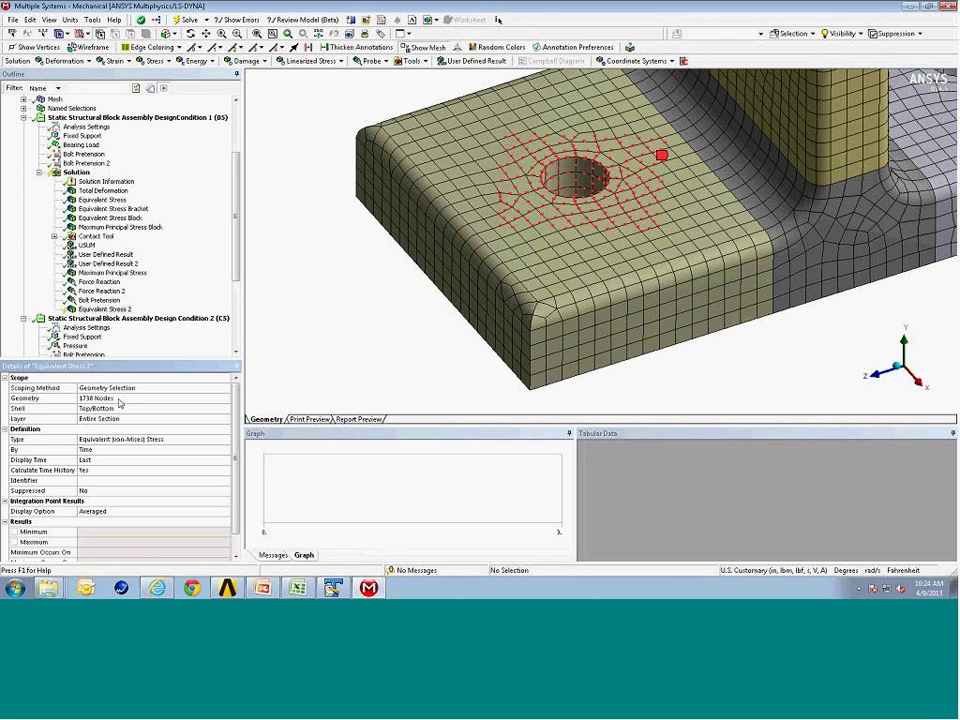
pyautogui.moveTo(632, 176); pyautogui.dragTo(646, 250, button='middle')
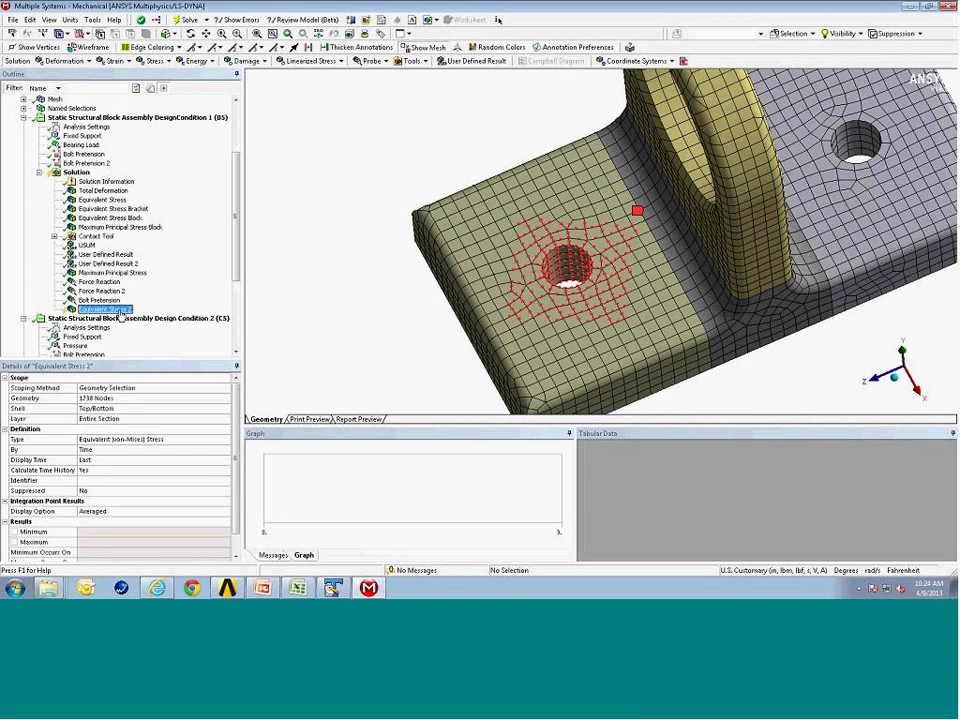
pyautogui.rightClick(118, 309)
# Evaluate Equivalent Stress 2 and zoom in on its contour around the bolt hole
pyautogui.click(188, 336)
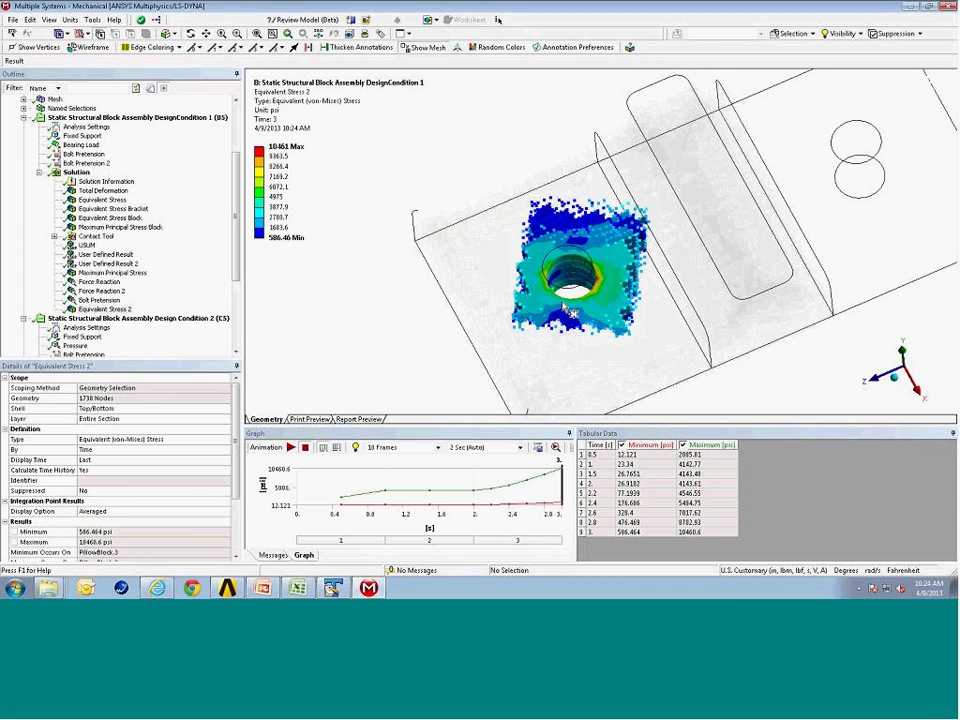
pyautogui.moveTo(565, 250)
pyautogui.mouseDown(button='middle')
pyautogui.moveTo(549, 275)
pyautogui.moveTo(572, 240)
pyautogui.mouseUp(button='middle')
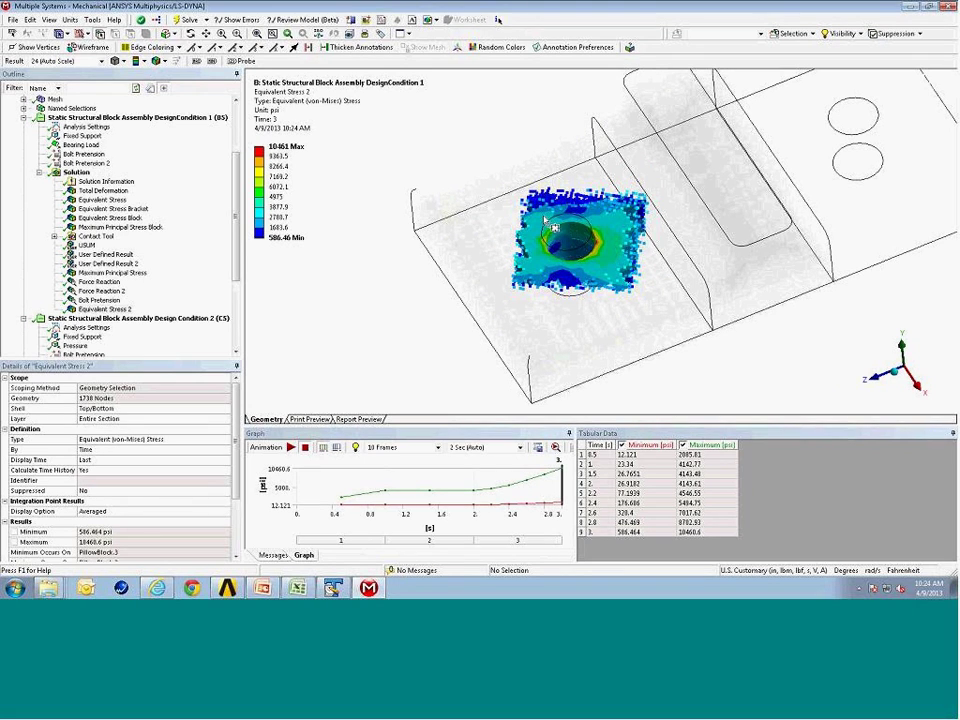
pyautogui.click(48, 20)
pyautogui.click(46, 20)
pyautogui.moveTo(440, 190)
pyautogui.mouseDown(button='middle')
pyautogui.moveTo(551, 245)
pyautogui.moveTo(474, 275)
pyautogui.mouseUp(button='middle')
pyautogui.moveTo(474, 275); pyautogui.dragTo(607, 354, button='right')
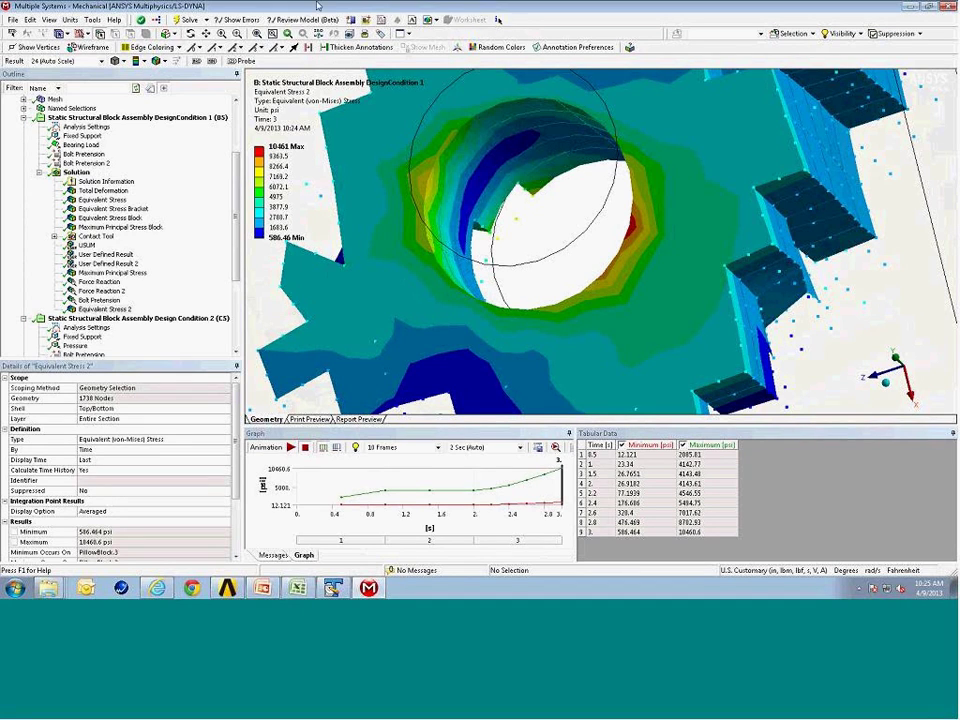
# Fit the whole model back into view and tilt it to review the 586.46-10460.6 psi contour
pyautogui.click(257, 34)
pyautogui.click(258, 36)
pyautogui.moveTo(640, 268); pyautogui.dragTo(497, 238)
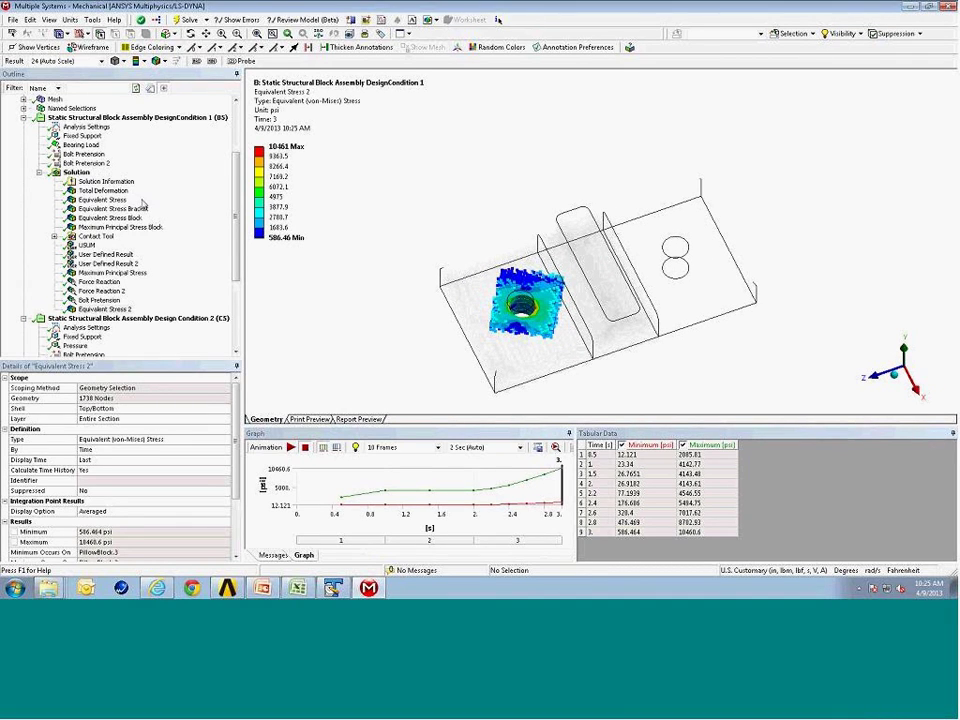
pyautogui.moveTo(235, 185); pyautogui.dragTo(240, 243)
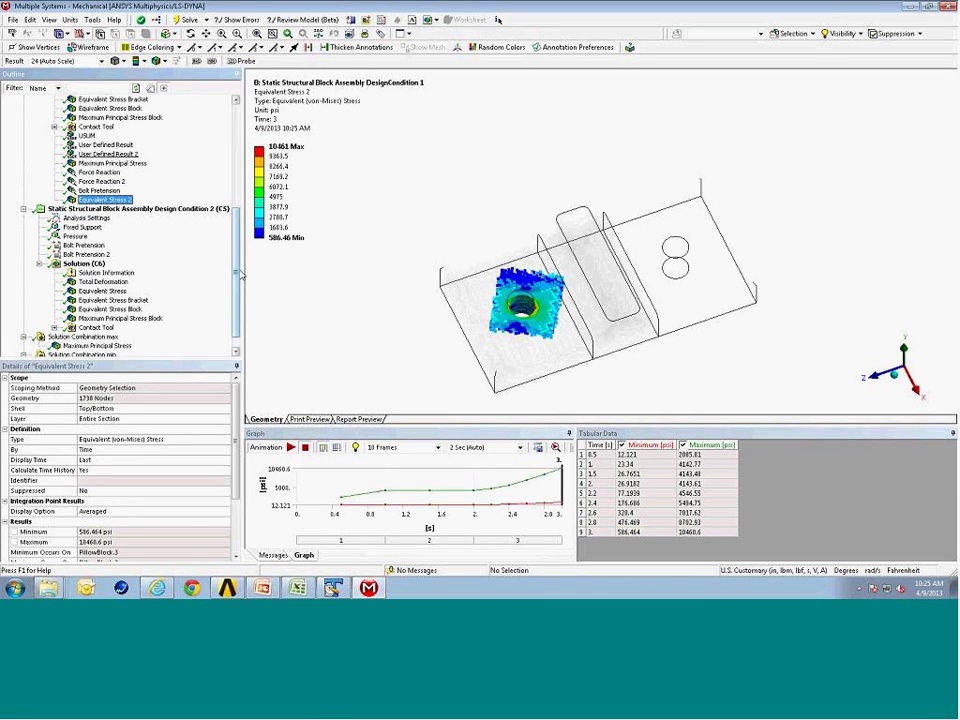
pyautogui.scroll(1, 238, 273)
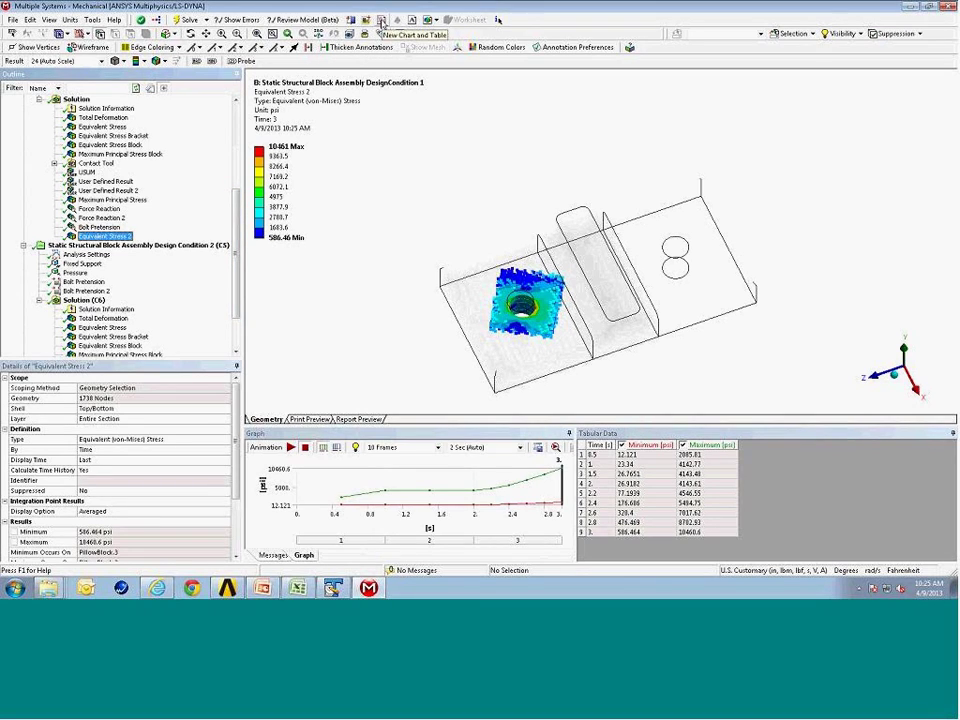
pyautogui.scroll(1, 240, 180)
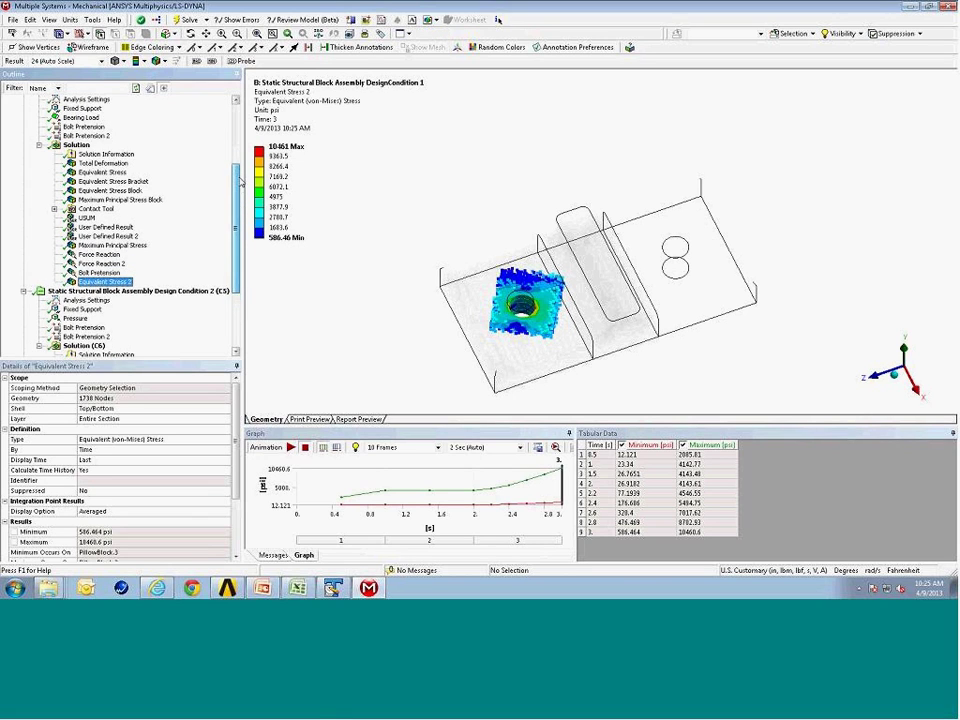
pyautogui.scroll(1, 238, 180)
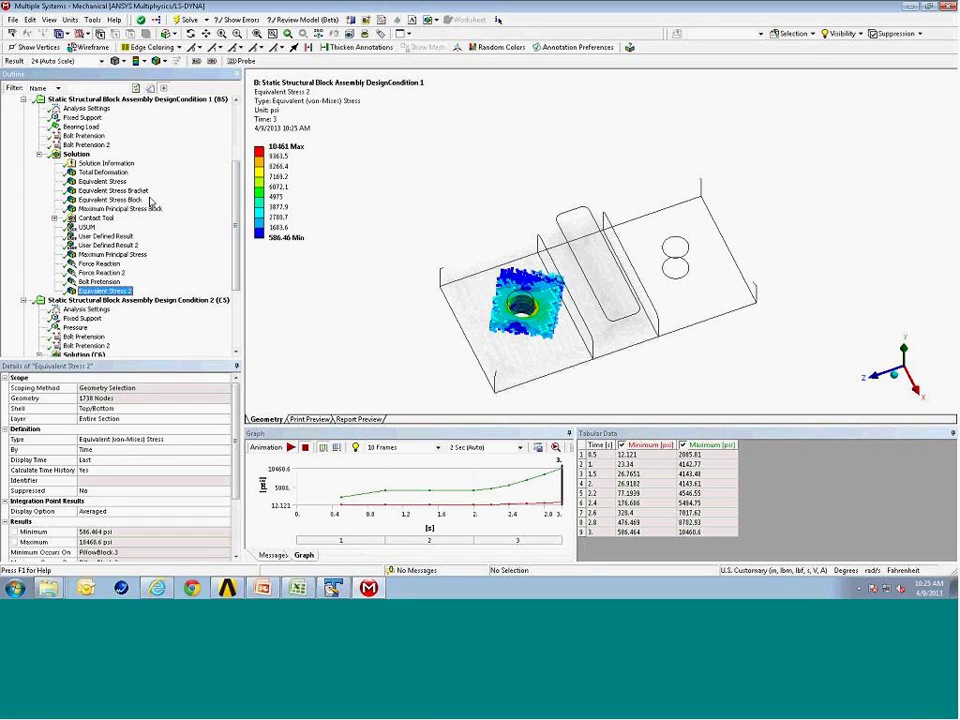
# Multi-select the Design Condition 1 and 2 Maximum Principal Stress Block results plus Bolt Pretension
pyautogui.click(140, 209)
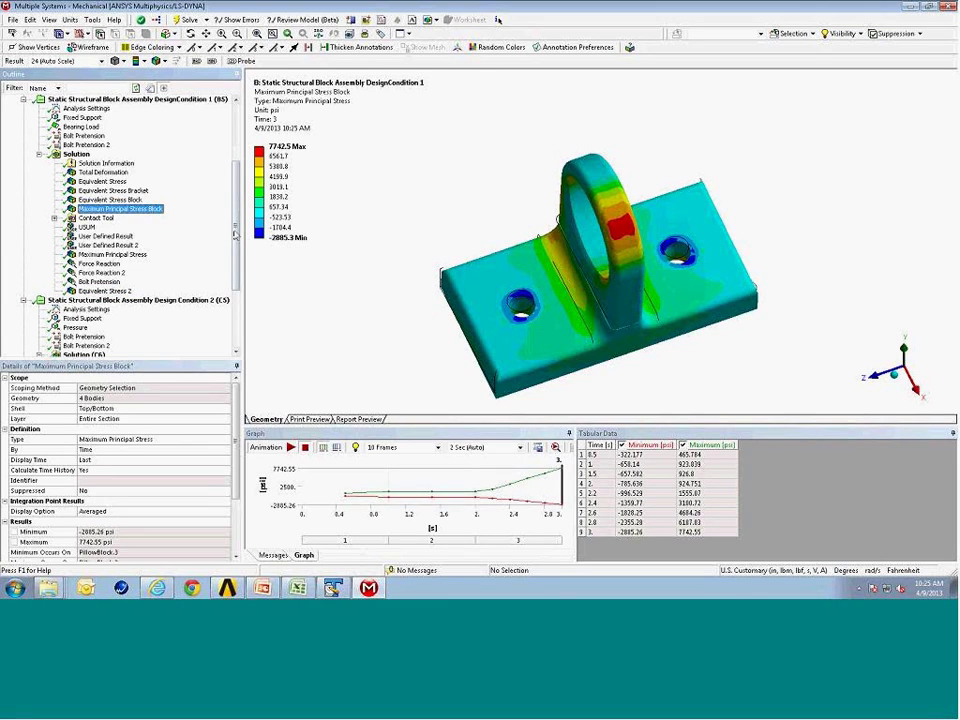
pyautogui.scroll(-4, 238, 310)
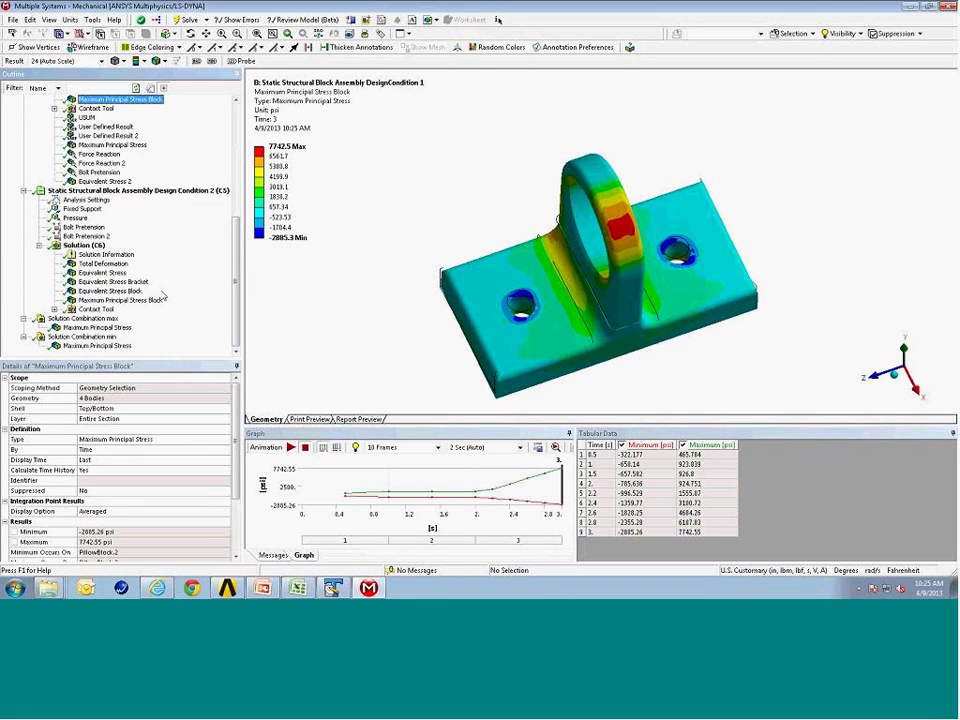
pyautogui.keyDown('ctrl'); pyautogui.click(125, 300); pyautogui.keyUp('ctrl')
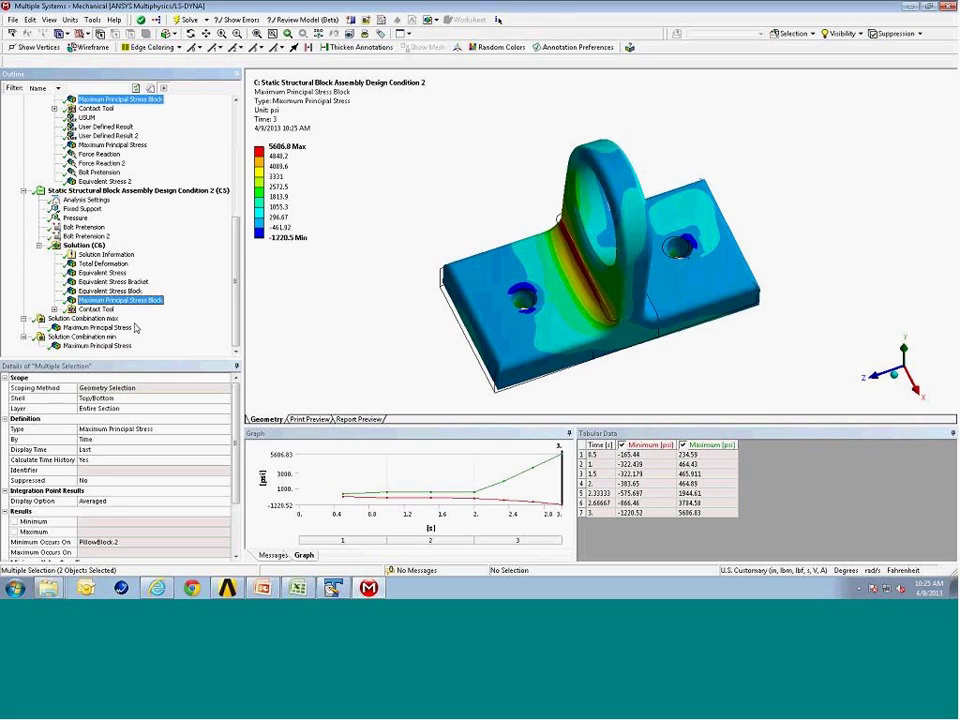
pyautogui.keyDown('ctrl'); pyautogui.click(100, 172); pyautogui.keyUp('ctrl')
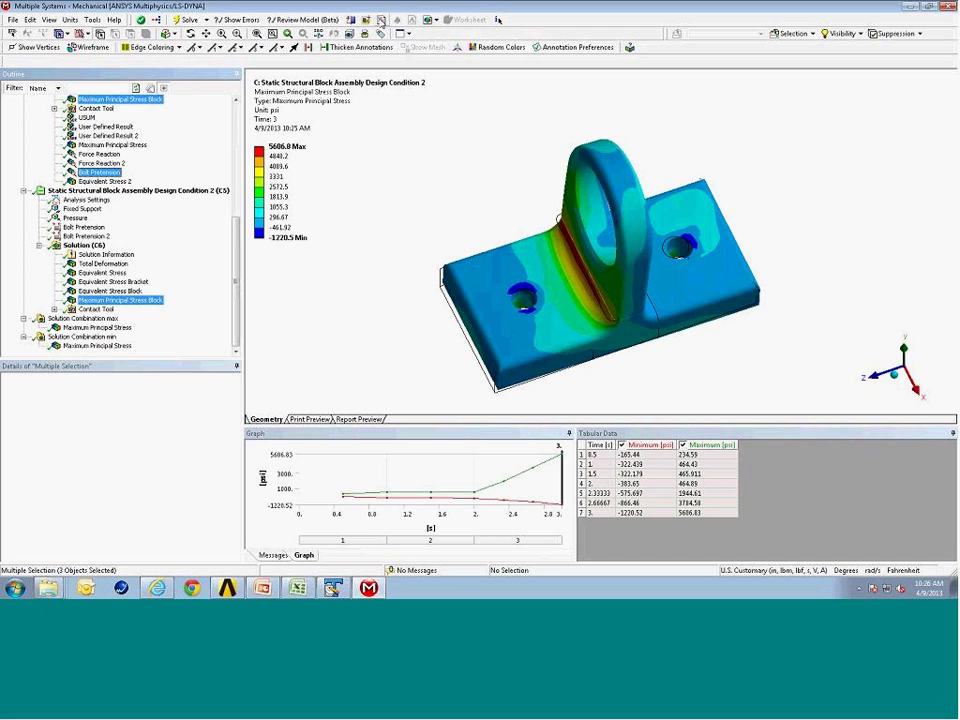
# Create a New Chart and Table from the three results and enlarge the Graph pane
pyautogui.click(381, 21)
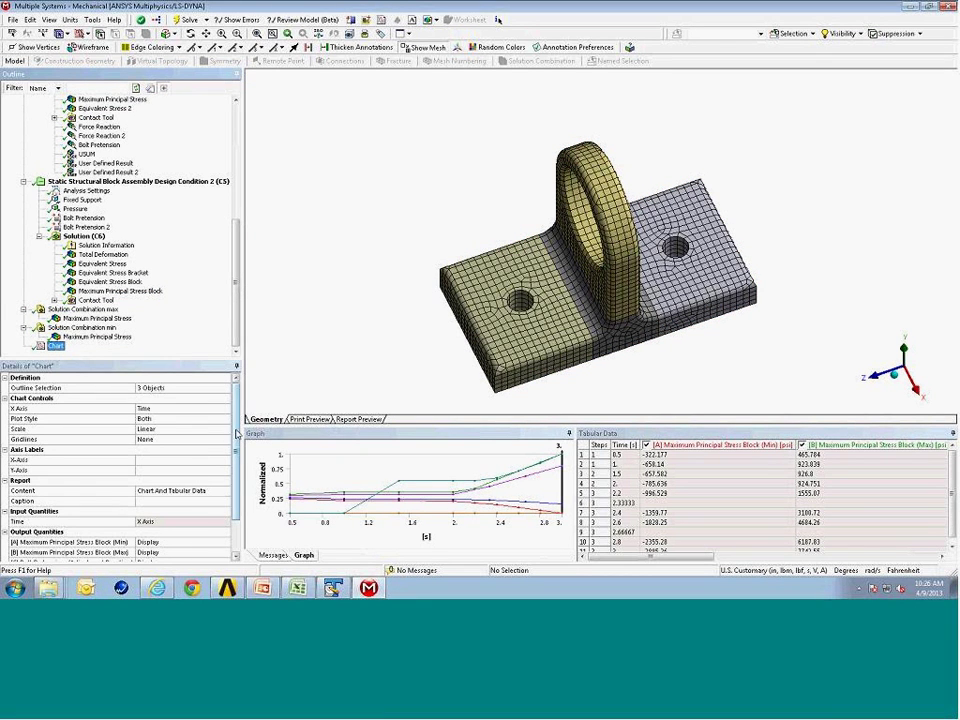
pyautogui.scroll(-2, 200, 465)
pyautogui.scroll(2, 160, 420)
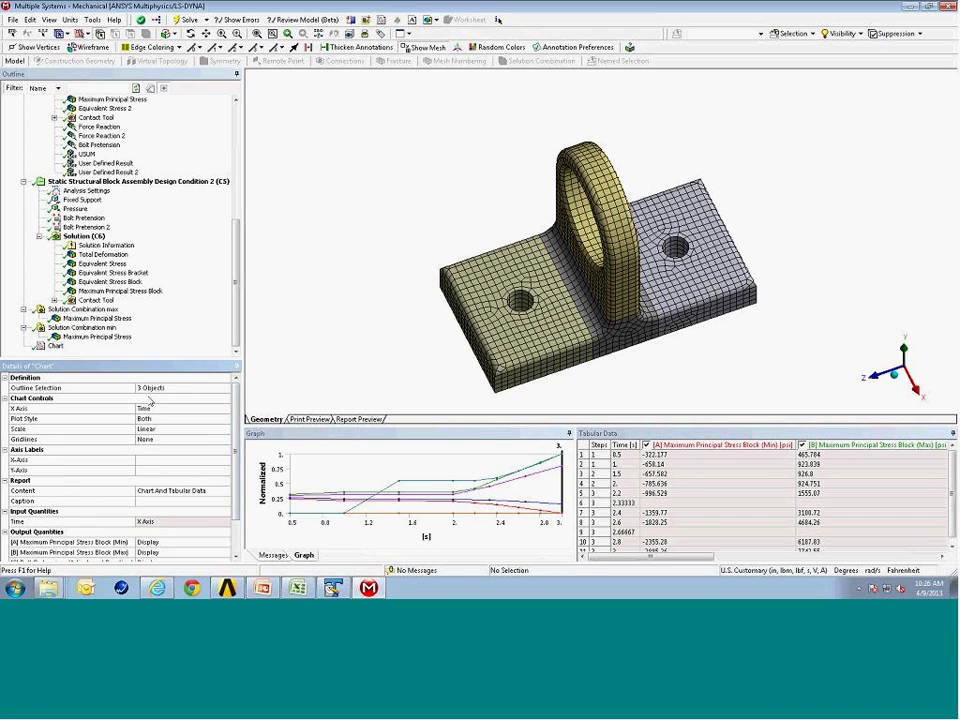
pyautogui.scroll(-2, 168, 395)
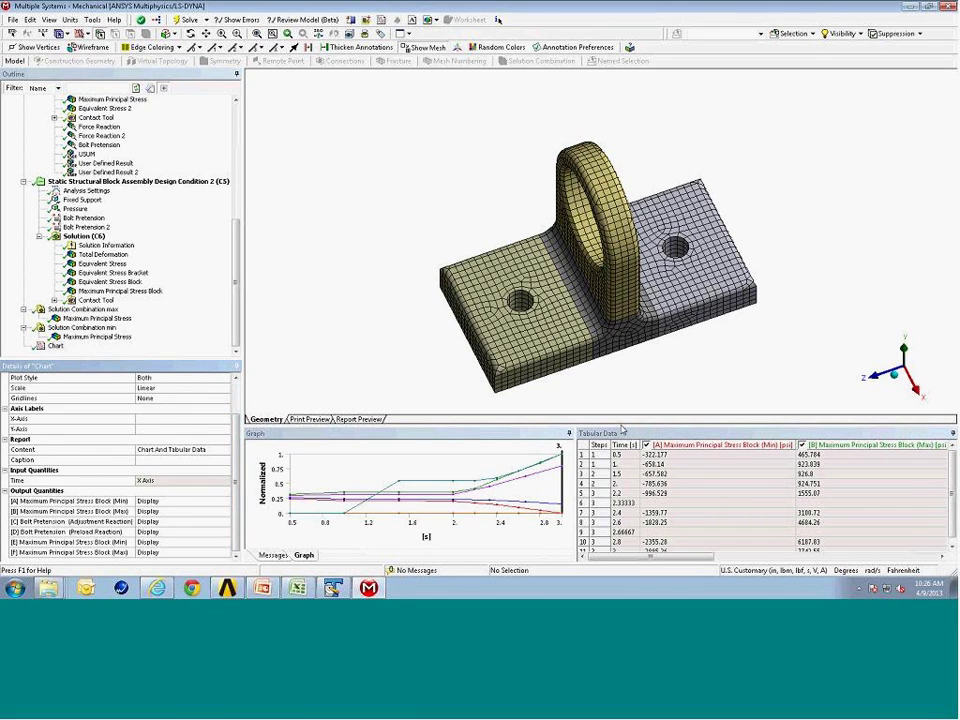
pyautogui.moveTo(621, 426); pyautogui.dragTo(621, 386)
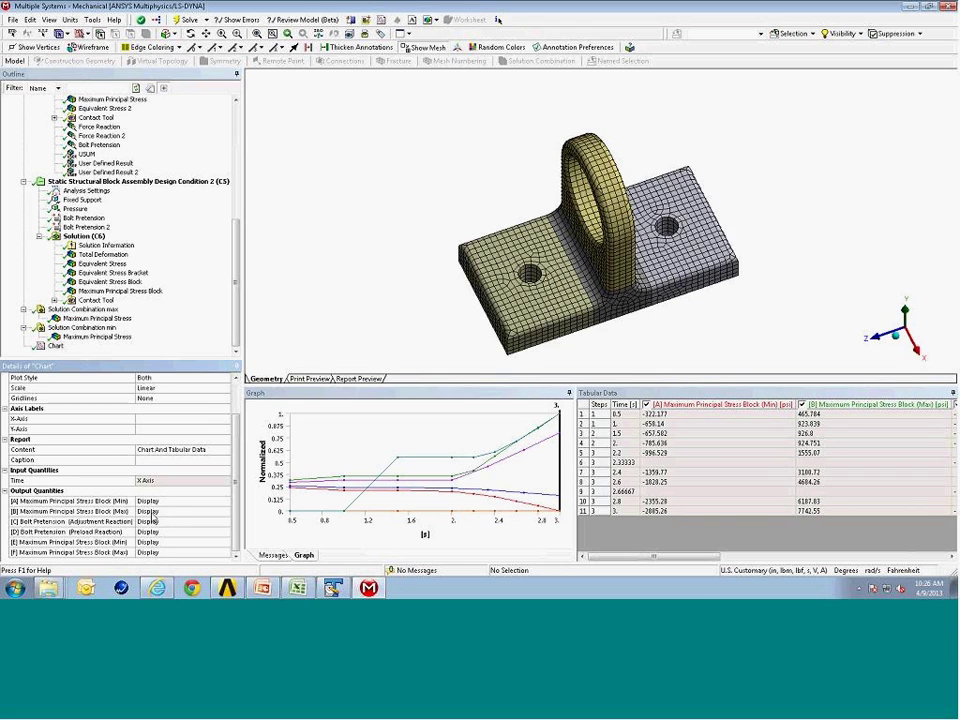
# Set Output Quantities [A], [C] and [E] to Omit in the chart
pyautogui.click(214, 502)
pyautogui.click(226, 502)
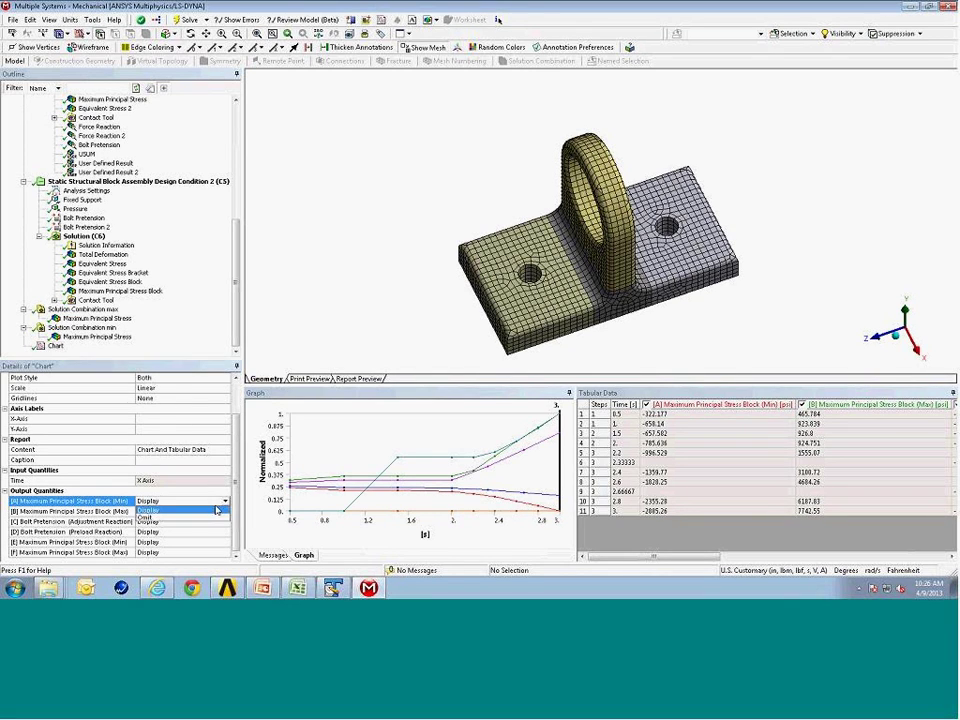
pyautogui.click(203, 521)
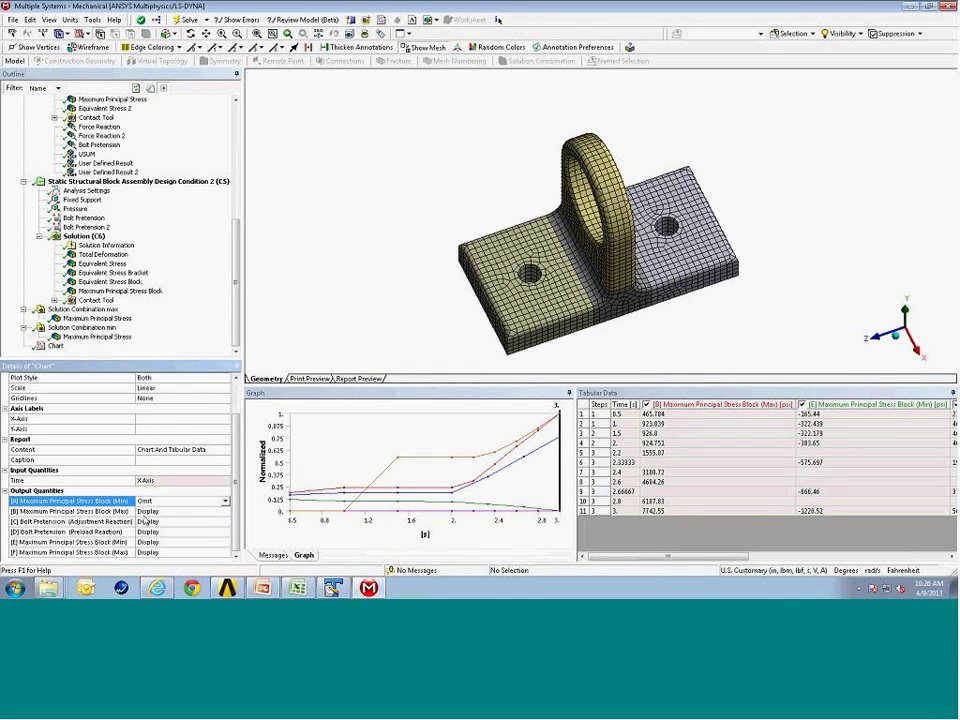
pyautogui.click(205, 522)
pyautogui.click(215, 522)
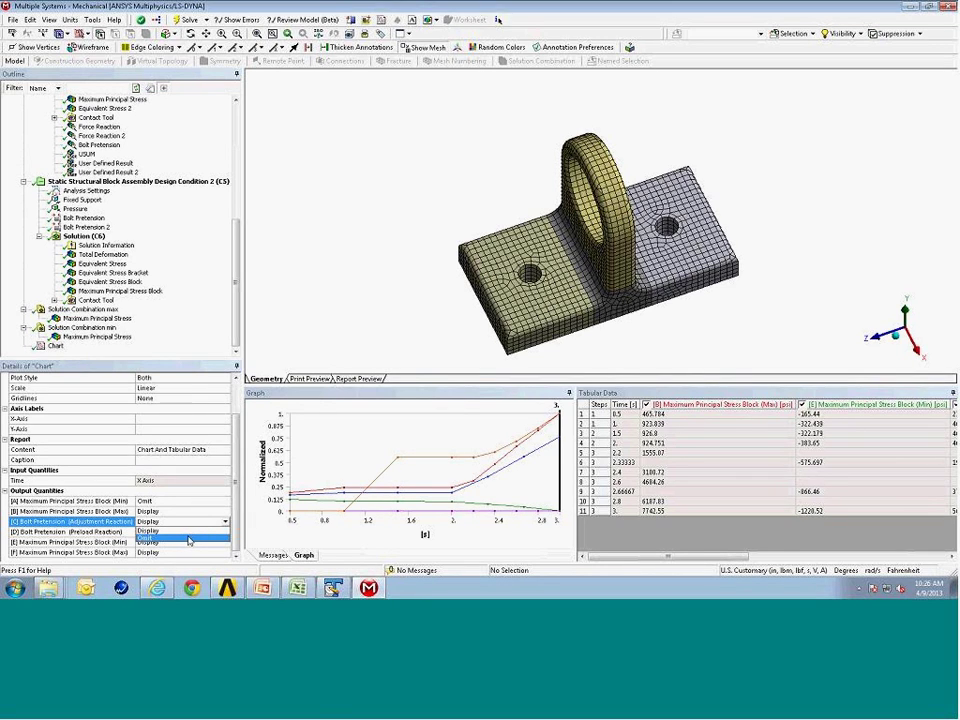
pyautogui.click(188, 540)
pyautogui.click(214, 543)
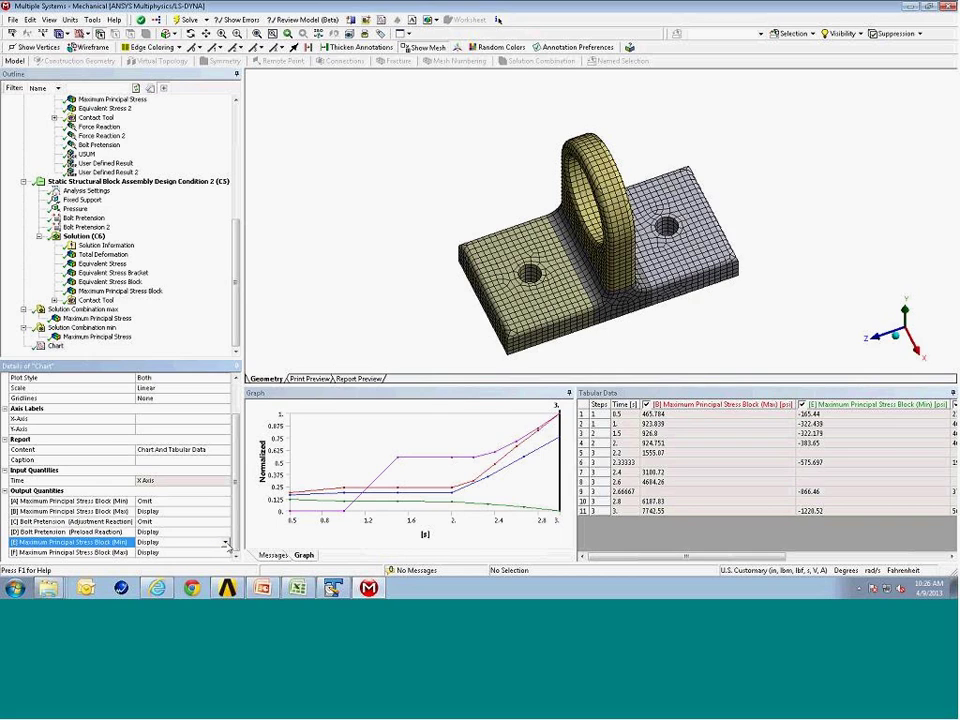
pyautogui.click(216, 543)
pyautogui.click(190, 560)
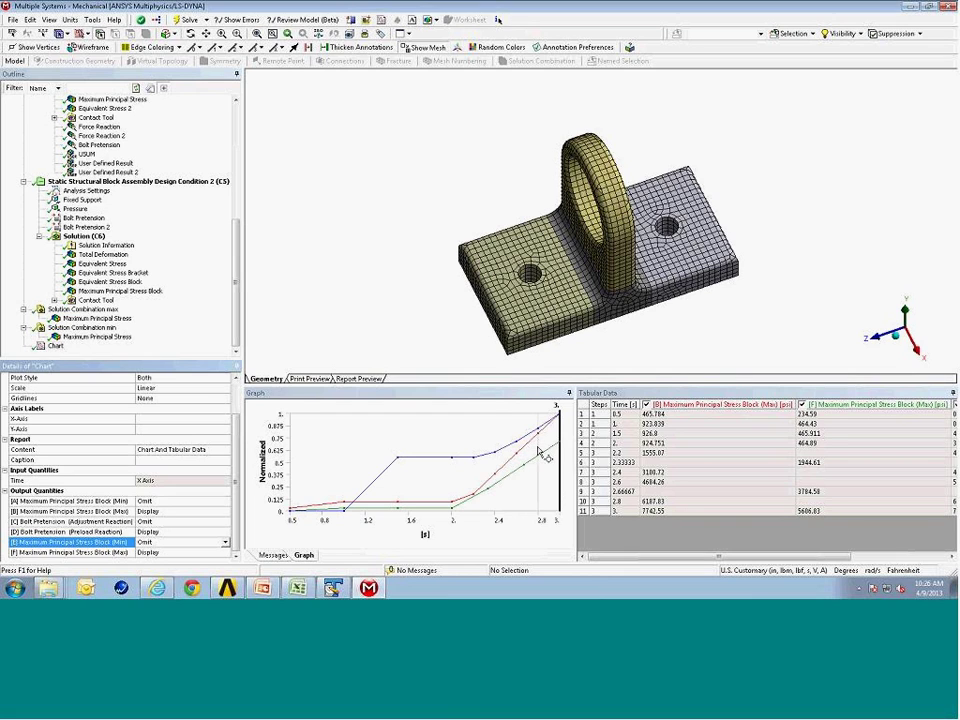
# Show a legend on the chart and make the graph and data panes taller
pyautogui.rightClick(361, 439)
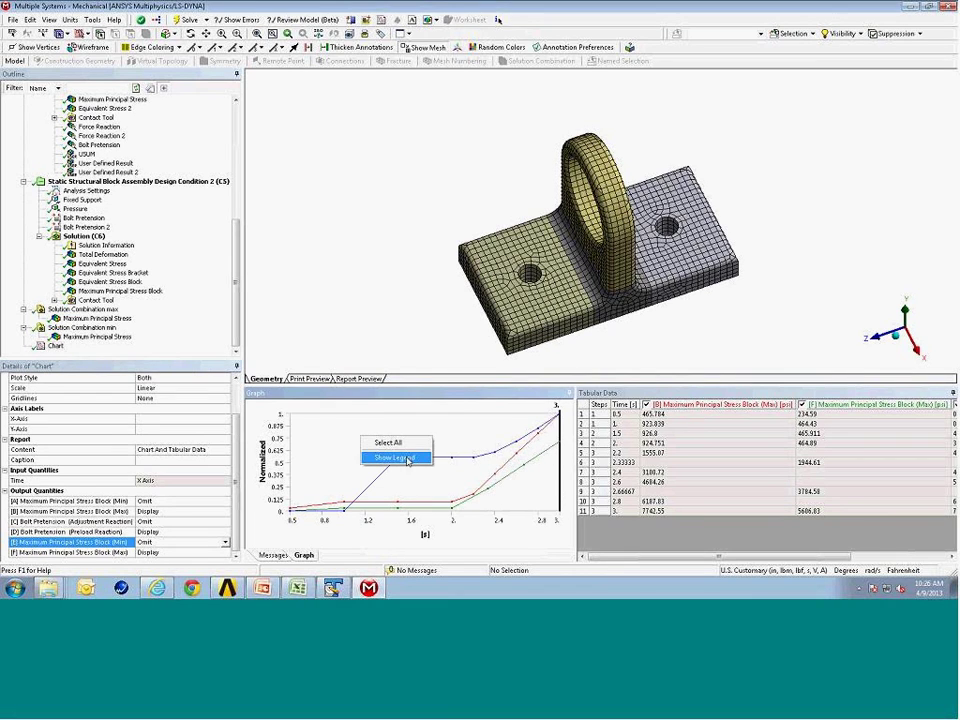
pyautogui.click(394, 457)
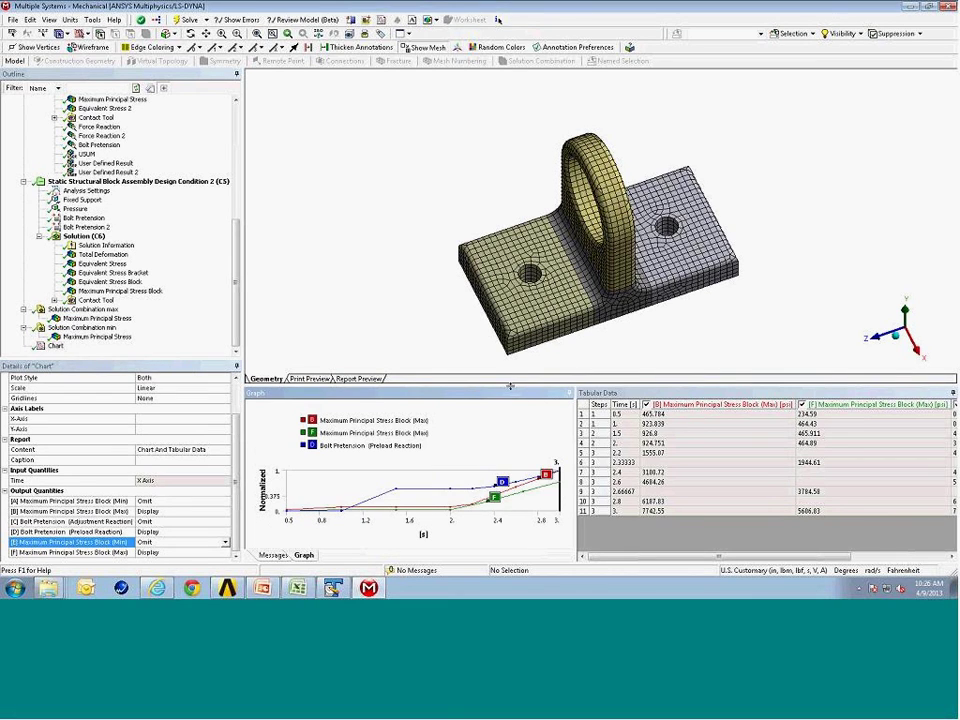
pyautogui.moveTo(640, 387); pyautogui.dragTo(640, 365)
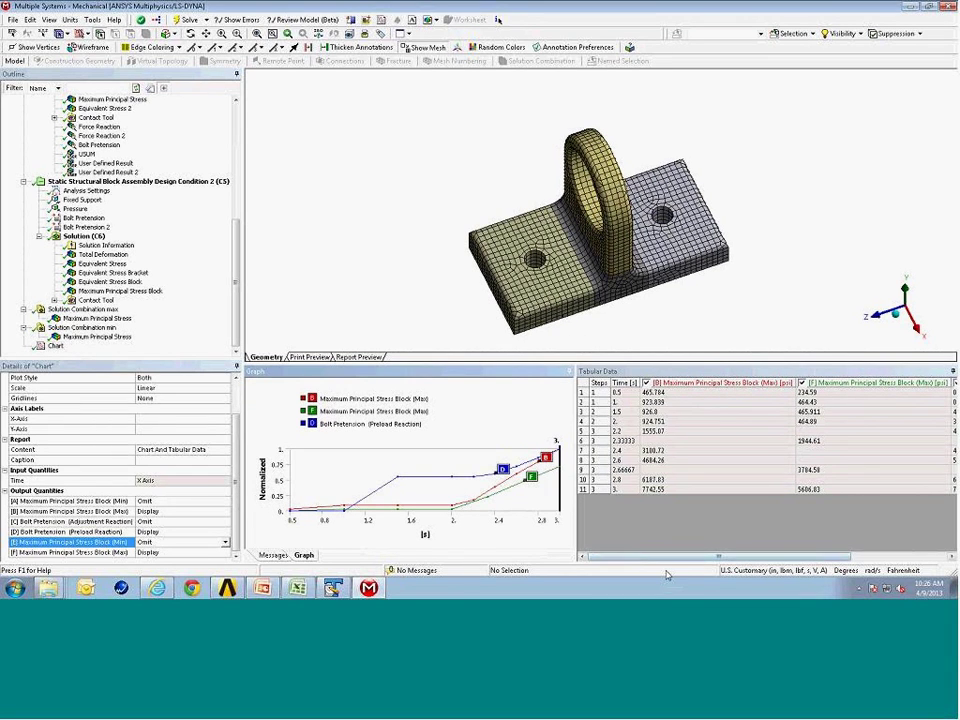
pyautogui.moveTo(718, 557); pyautogui.dragTo(669, 568)
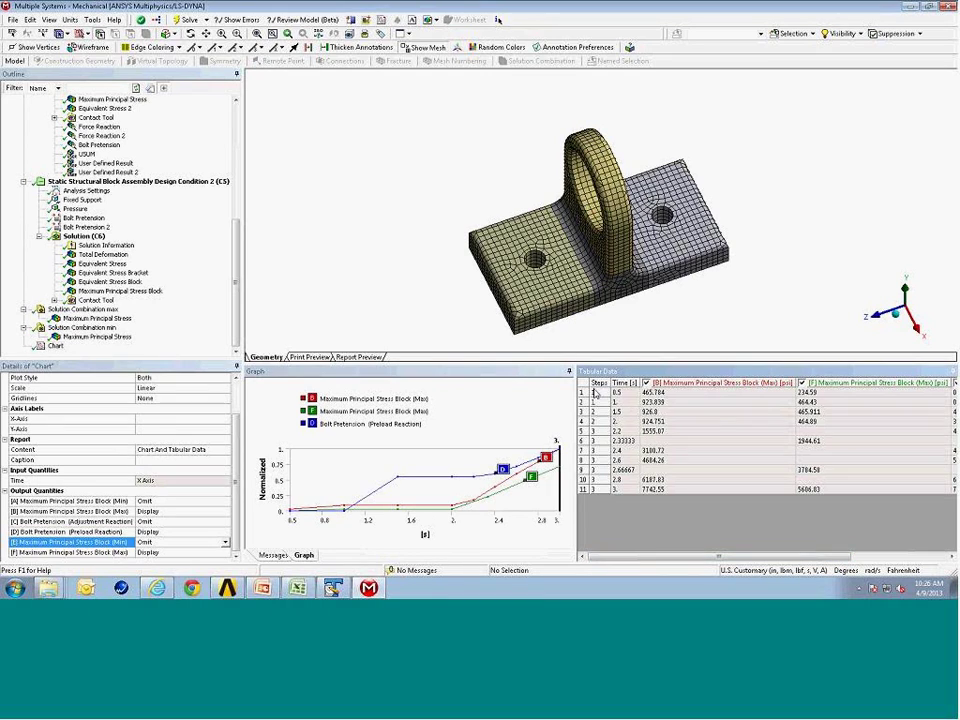
# Select all rows of the chart's Tabular Data and copy them
pyautogui.click(584, 384)
pyautogui.rightClick(588, 385)
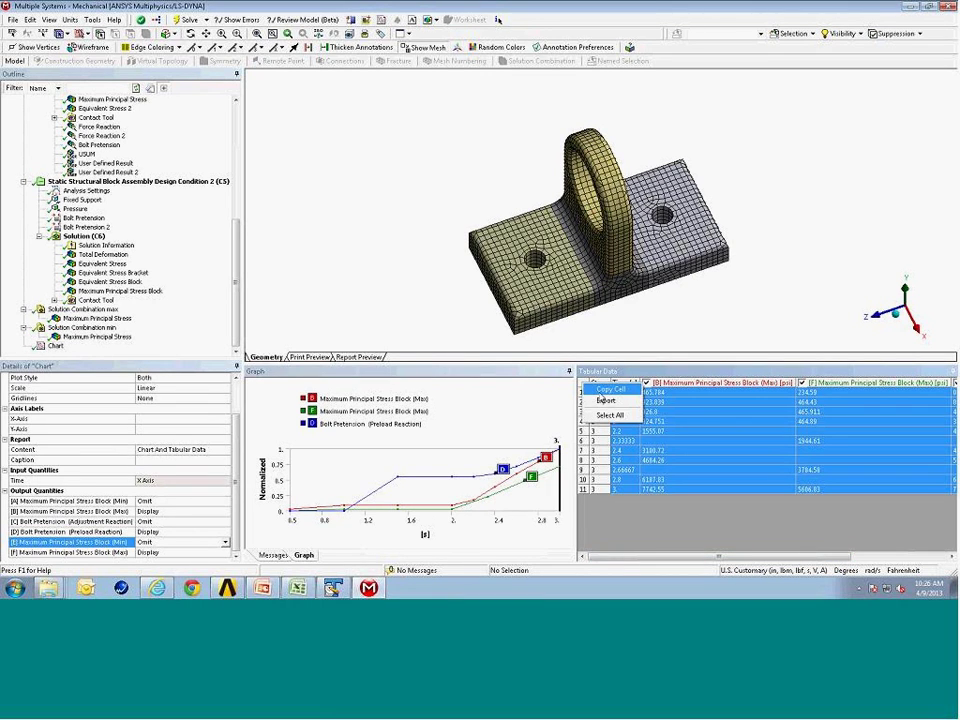
pyautogui.click(607, 389)
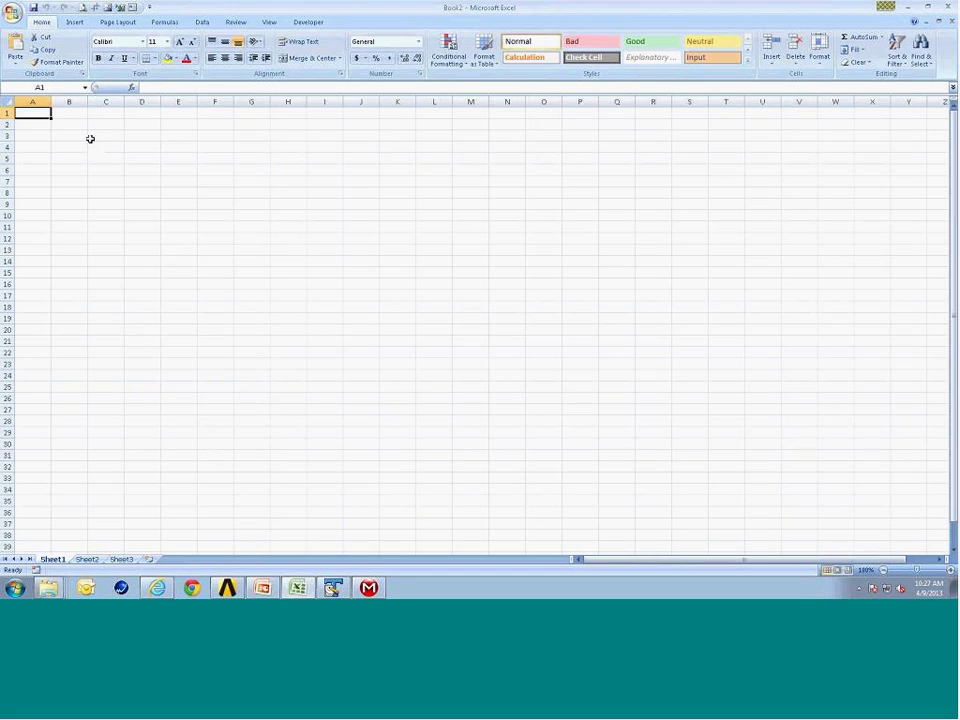
# Paste the chart's time, block stress and bolt preload values into Excel C3:F13 as plain text
pyautogui.rightClick(90, 137)
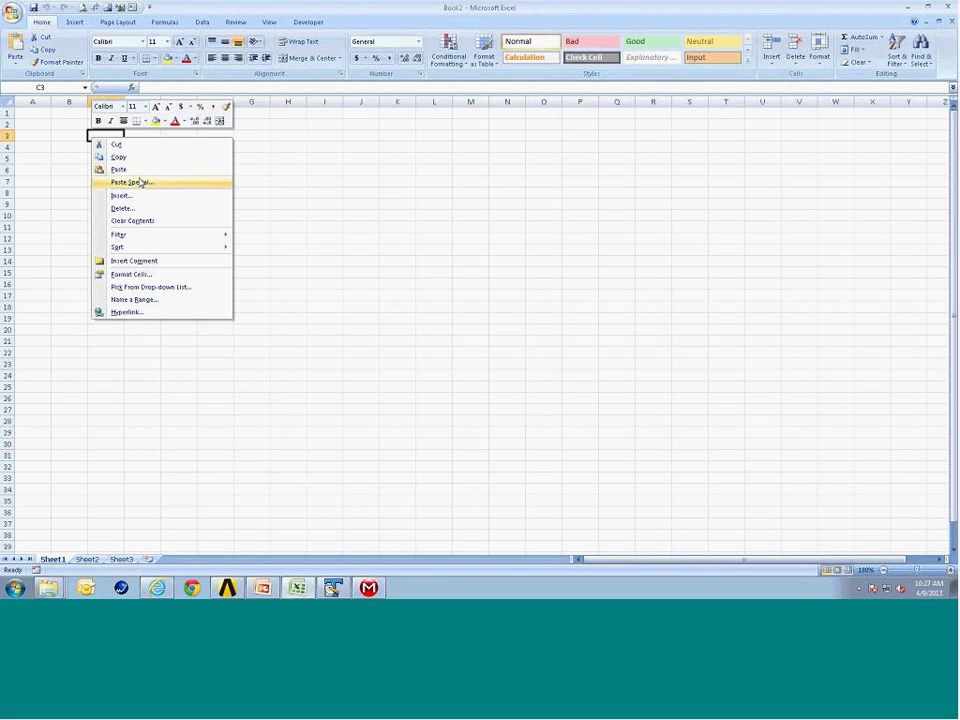
pyautogui.click(140, 182)
pyautogui.click(57, 135)
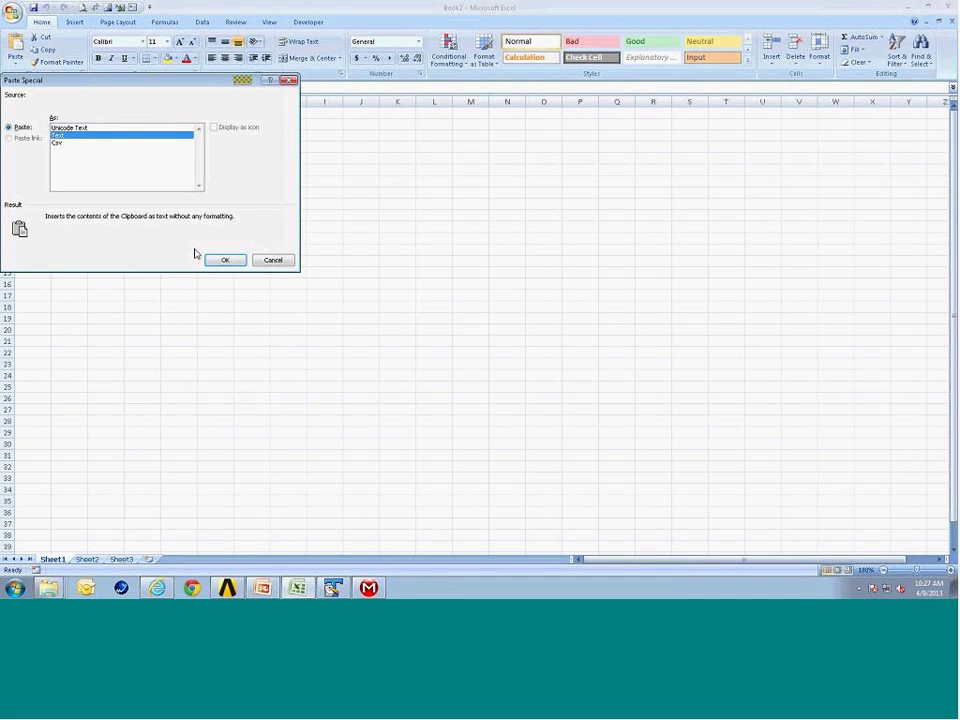
pyautogui.click(220, 260)
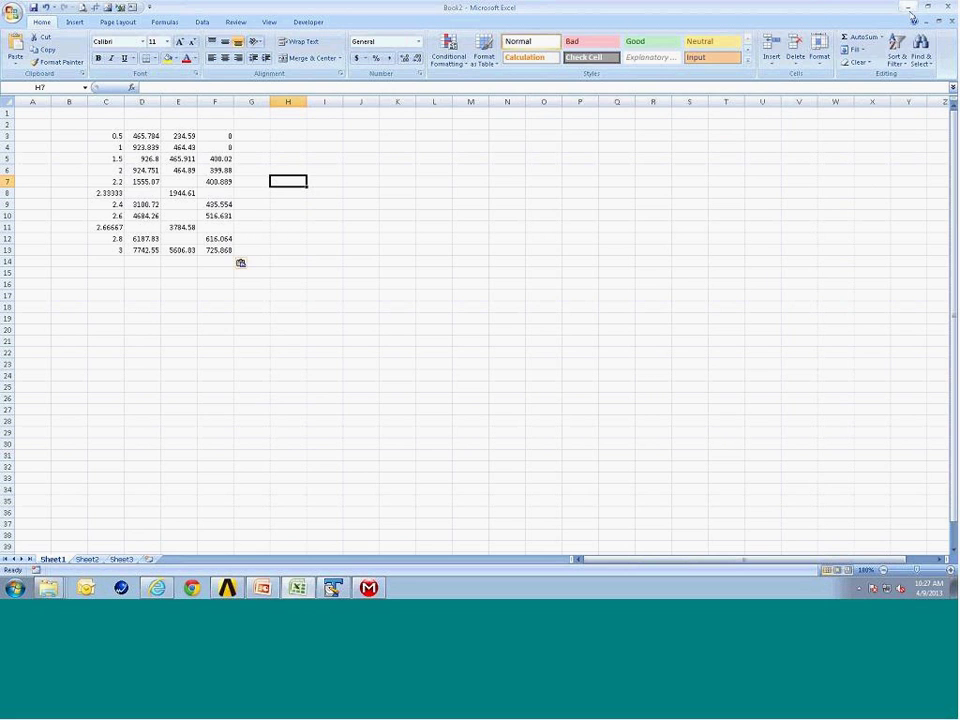
pyautogui.hotkey('alt', 'Tab')
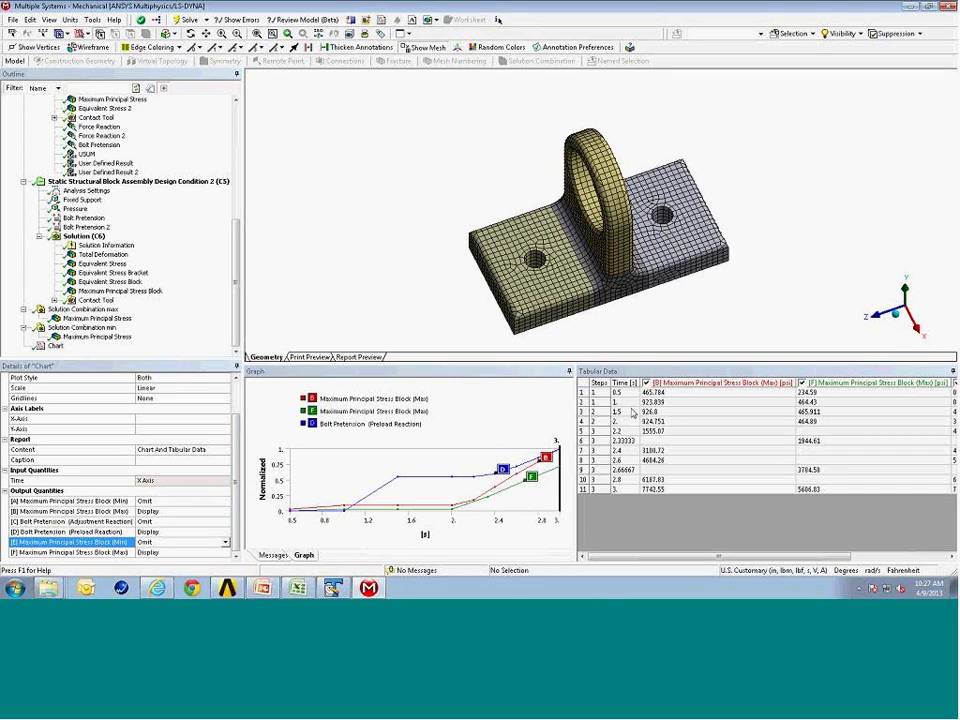
# Lower the splitter below the Geometry window to enlarge the model view
pyautogui.moveTo(638, 365); pyautogui.dragTo(638, 412)
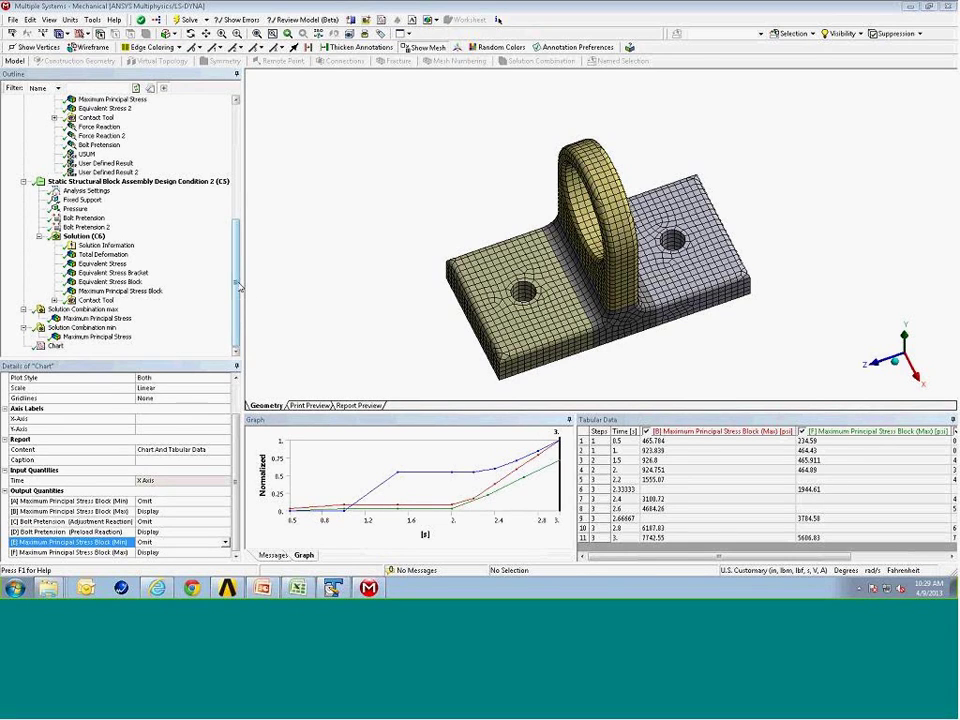
# Show the CriticalBlock named selection with mesh lines hidden and Single Select mode
pyautogui.scroll(7, 236, 290)
pyautogui.scroll(1, 237, 172)
pyautogui.moveTo(237, 172); pyautogui.dragTo(236, 200)
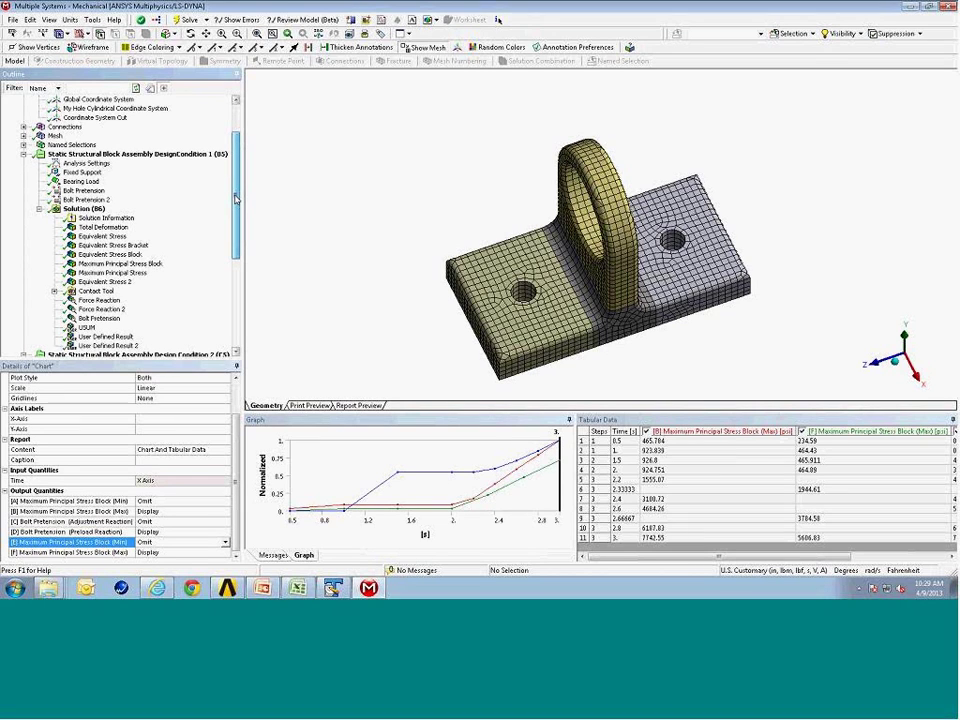
pyautogui.moveTo(236, 198)
pyautogui.mouseDown()
pyautogui.moveTo(235, 174)
pyautogui.moveTo(240, 196)
pyautogui.mouseUp()
pyautogui.click(23, 163)
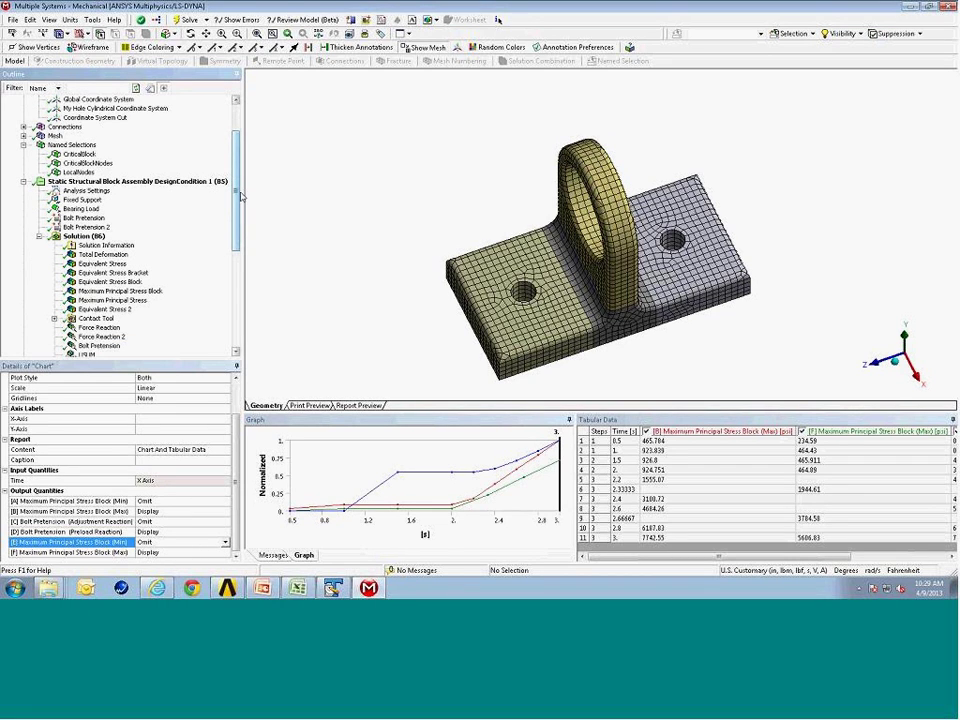
pyautogui.click(86, 155)
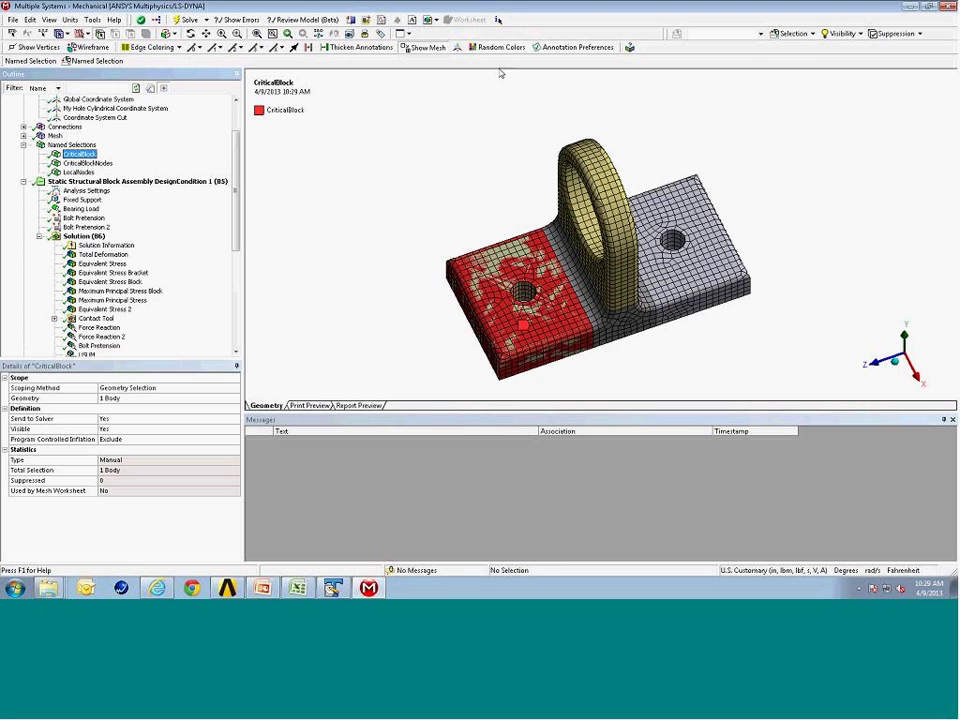
pyautogui.click(427, 47)
pyautogui.moveTo(585, 240); pyautogui.dragTo(585, 275, button='middle')
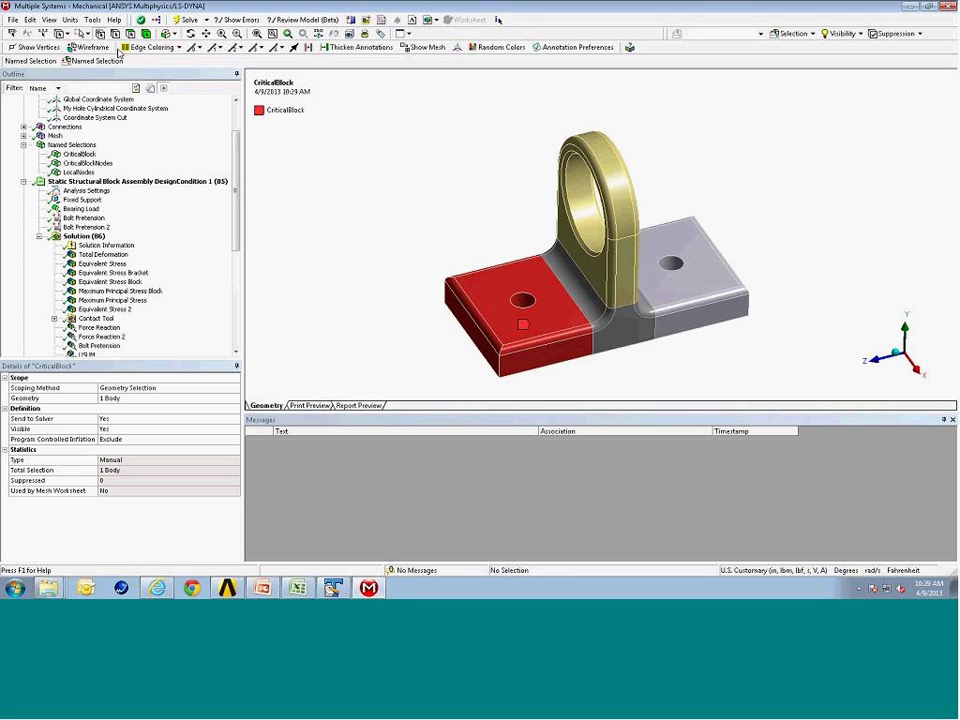
pyautogui.click(84, 33)
pyautogui.click(93, 48)
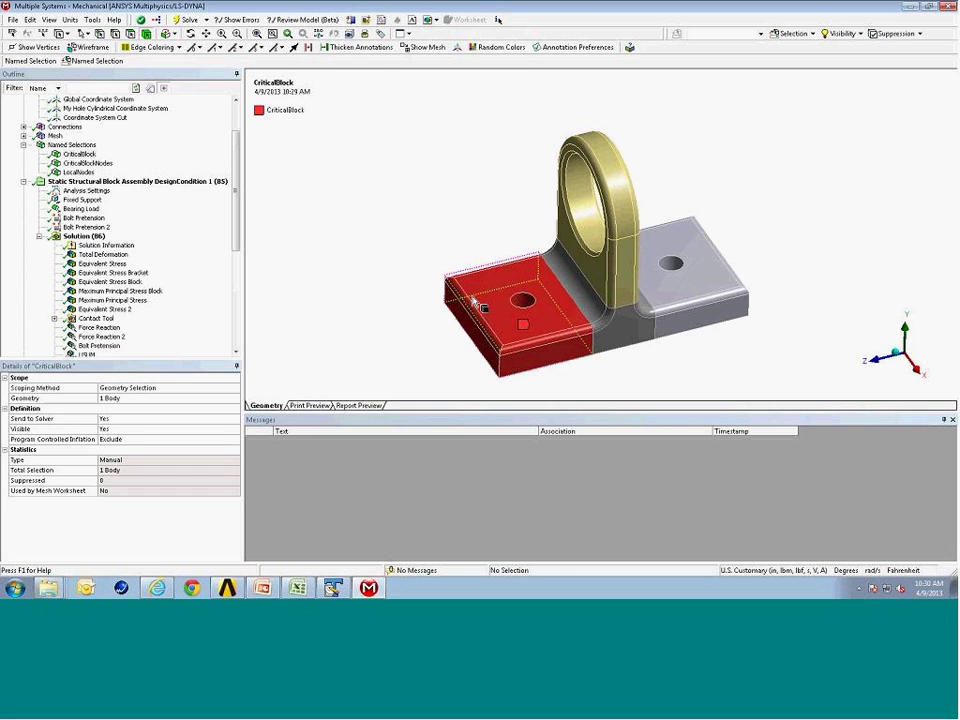
# Review the CriticalBlockNodes selection criteria and its nodes on the model
pyautogui.click(98, 164)
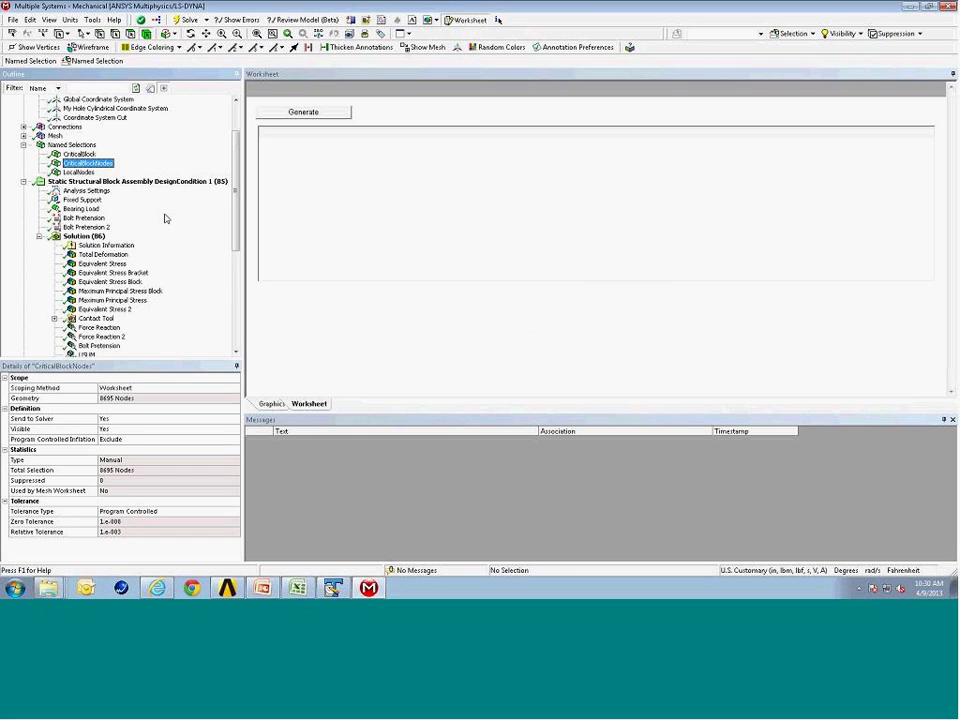
pyautogui.click(79, 154)
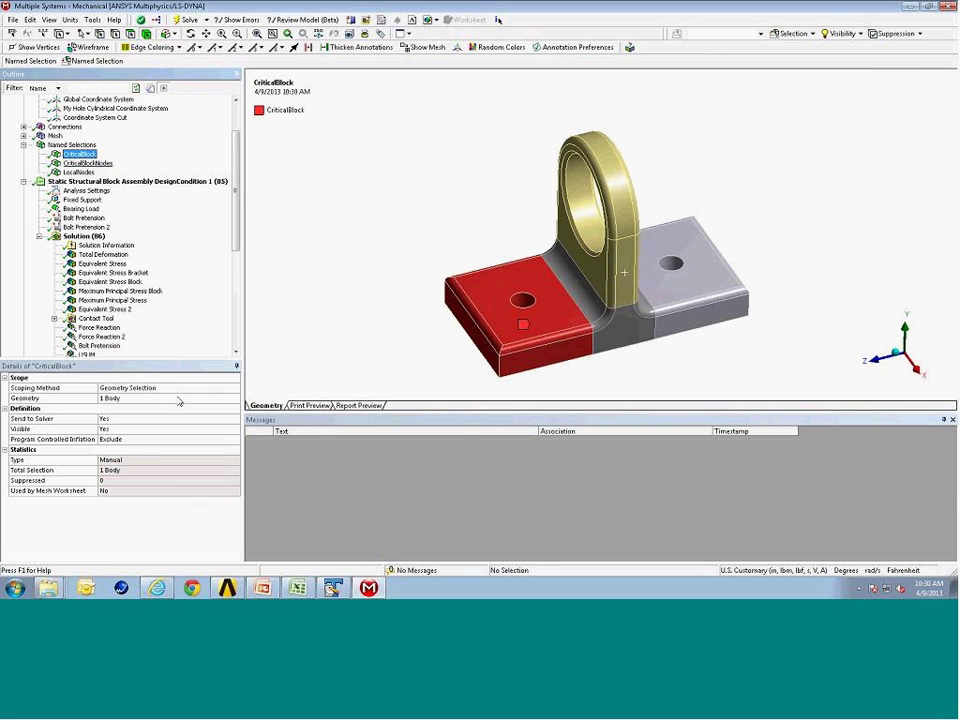
pyautogui.click(104, 164)
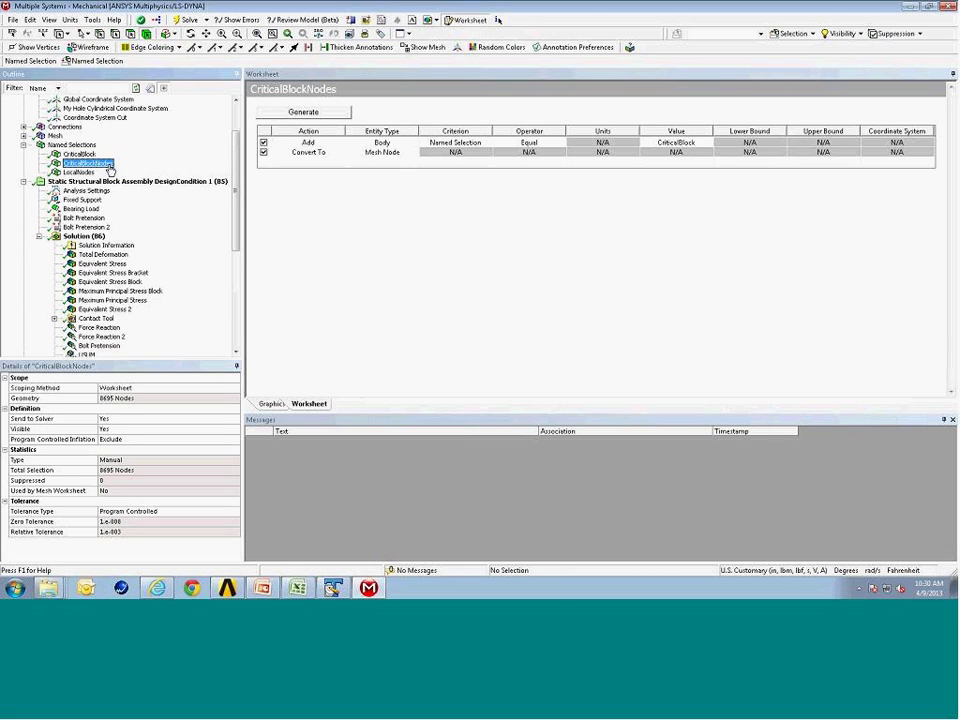
pyautogui.click(272, 404)
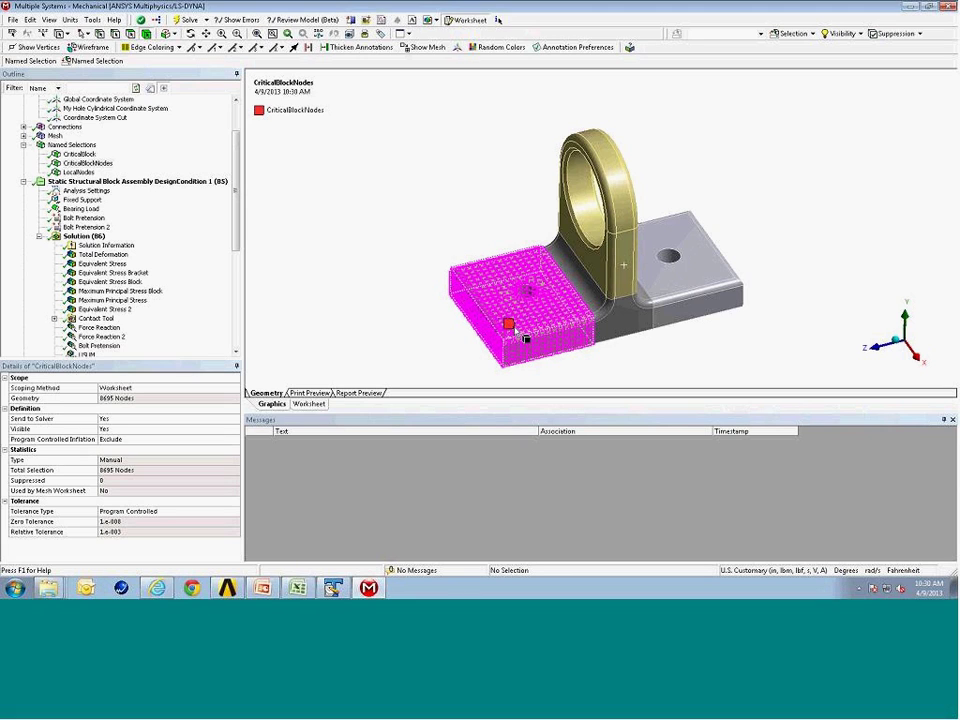
# Review LocalNodes: 1786 CriticalBlockNodes within X 0.5 in of My Hole Cylindrical
pyautogui.click(80, 173)
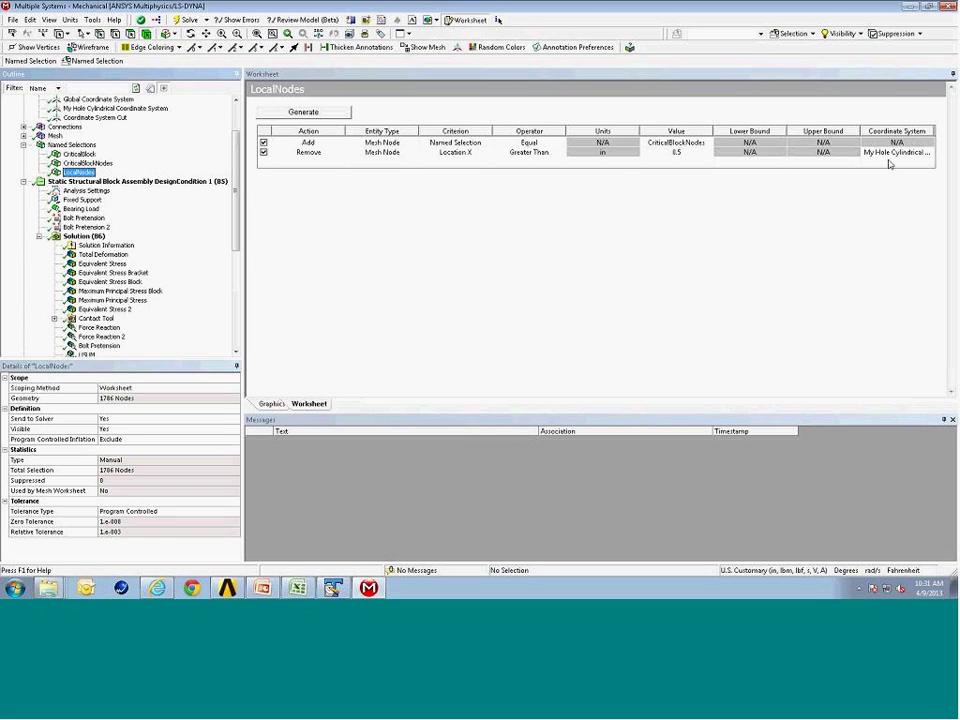
pyautogui.click(270, 404)
pyautogui.moveTo(655, 262)
pyautogui.mouseDown(button='middle')
pyautogui.moveTo(690, 274)
pyautogui.moveTo(686, 261)
pyautogui.moveTo(650, 250)
pyautogui.mouseUp(button='middle')
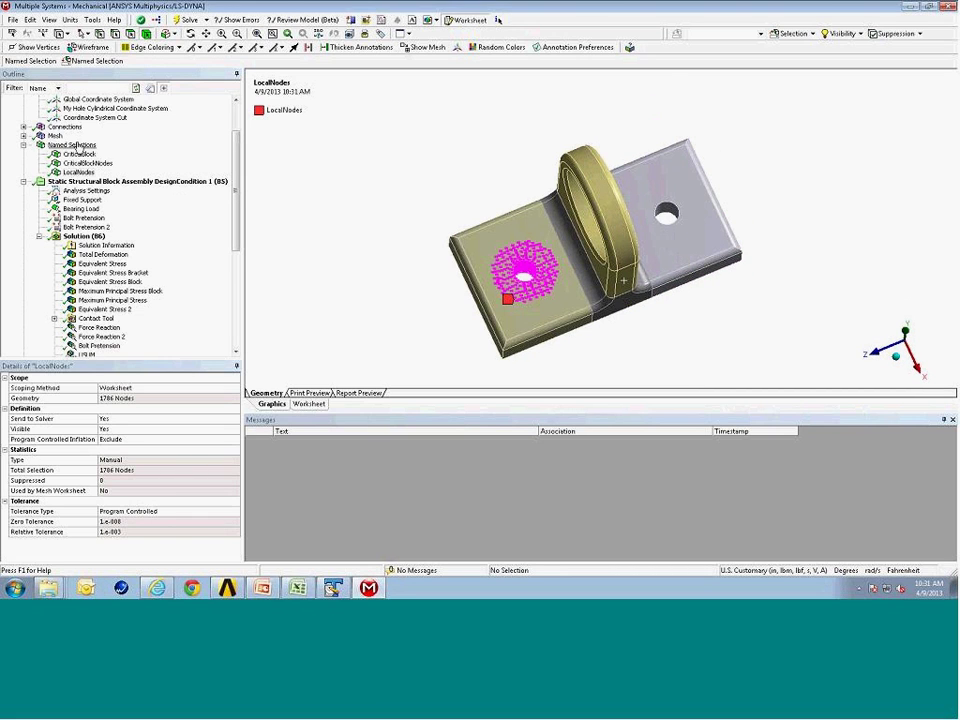
pyautogui.click(158, 181)
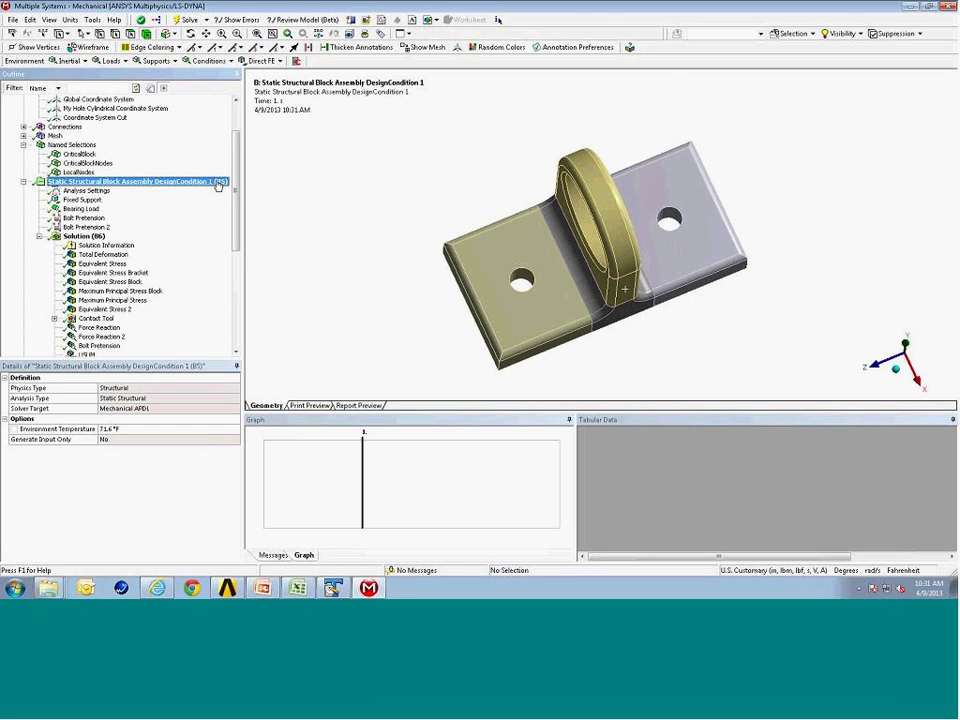
# Add a Maximum Principal stress result scoped to the LocalNodes named selection
pyautogui.click(82, 236)
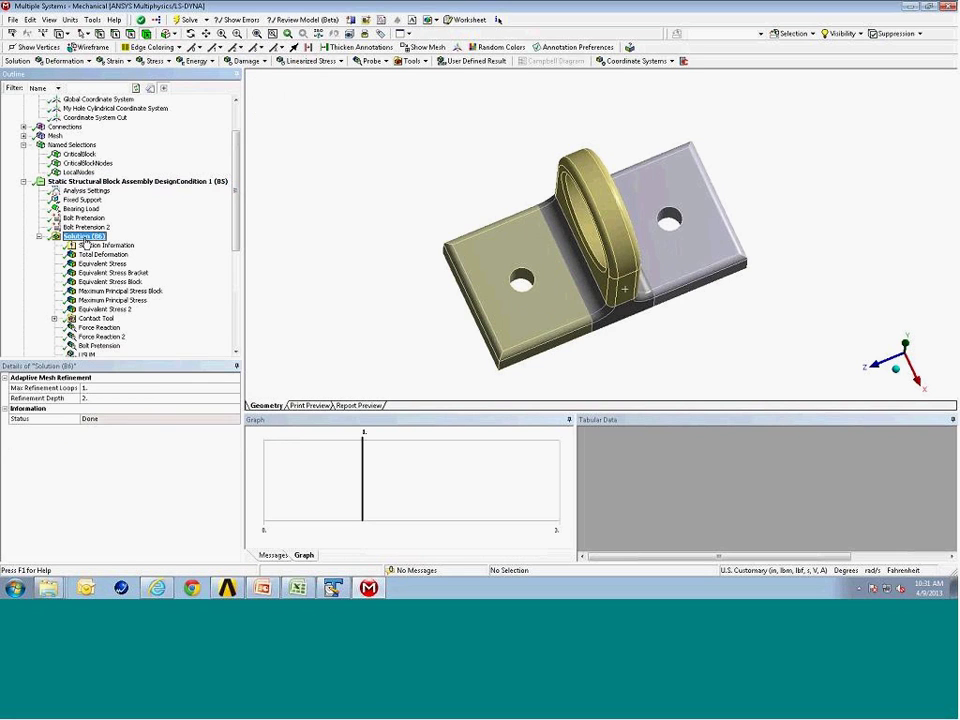
pyautogui.click(153, 61)
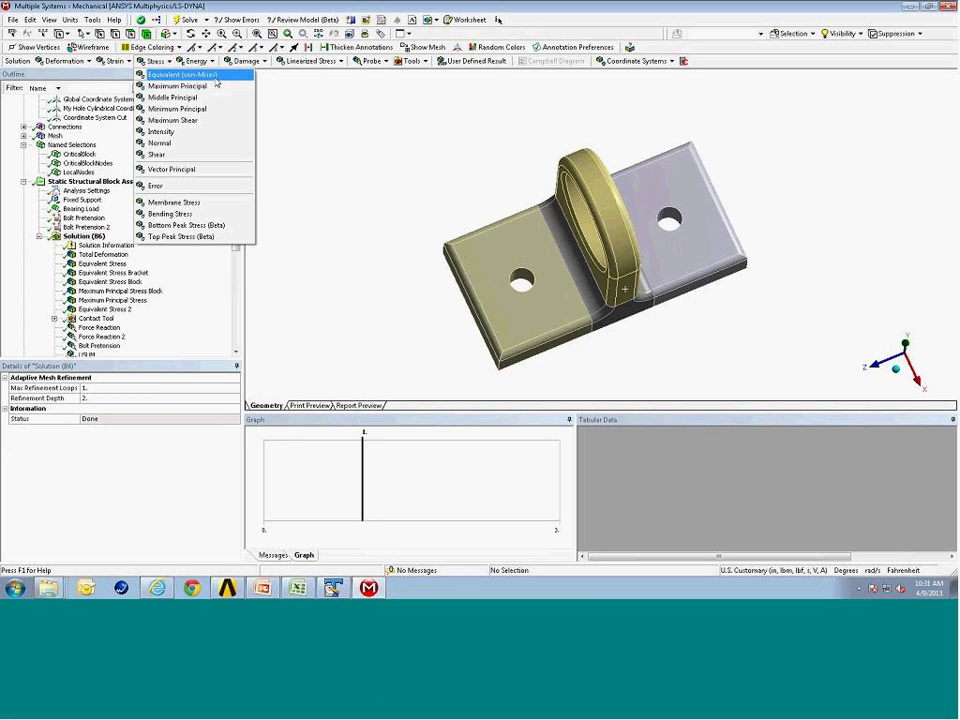
pyautogui.click(217, 86)
pyautogui.click(188, 399)
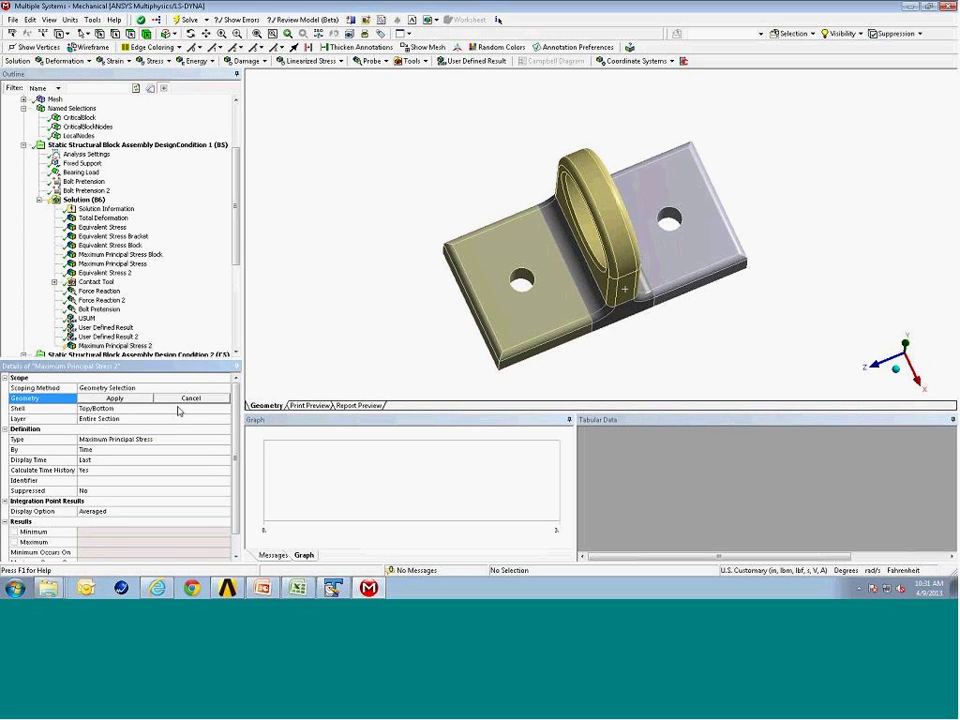
pyautogui.click(226, 391)
pyautogui.click(226, 391)
pyautogui.click(198, 408)
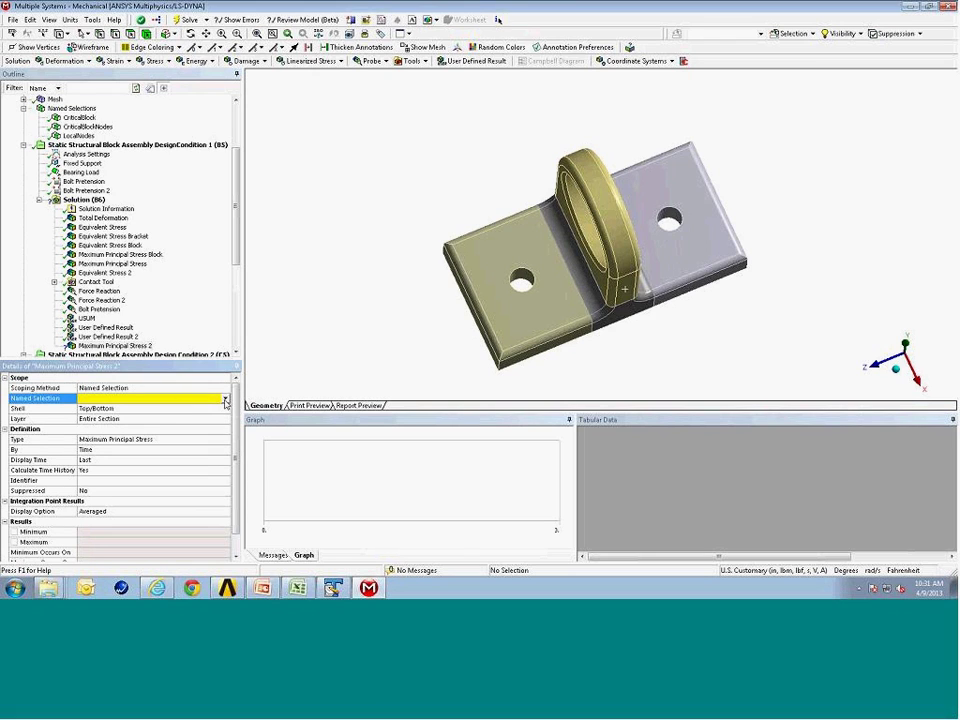
pyautogui.click(226, 399)
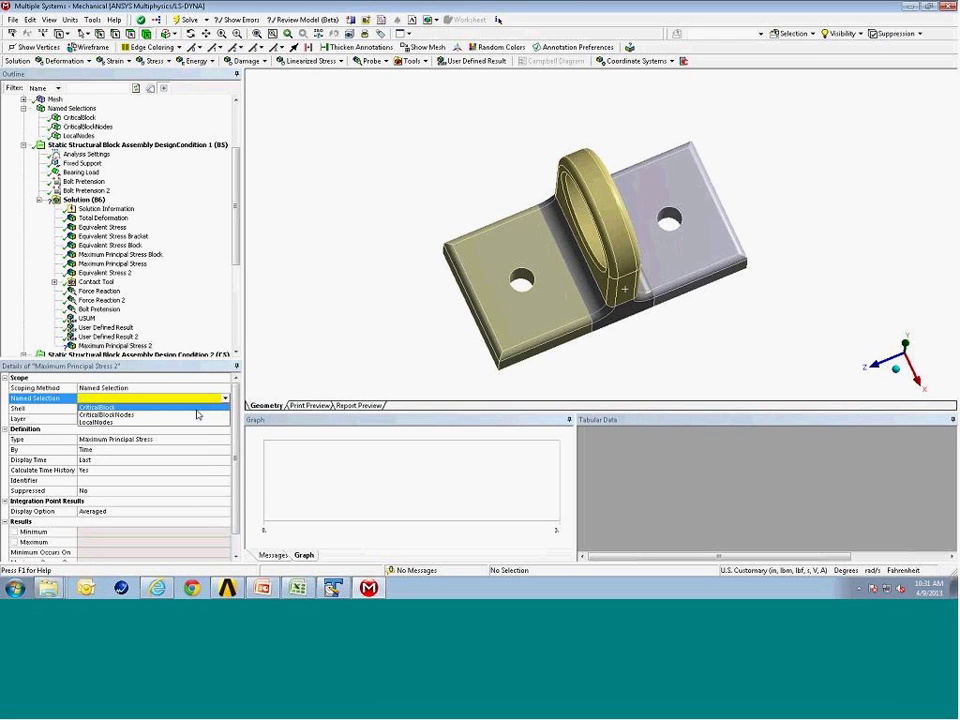
pyautogui.click(157, 422)
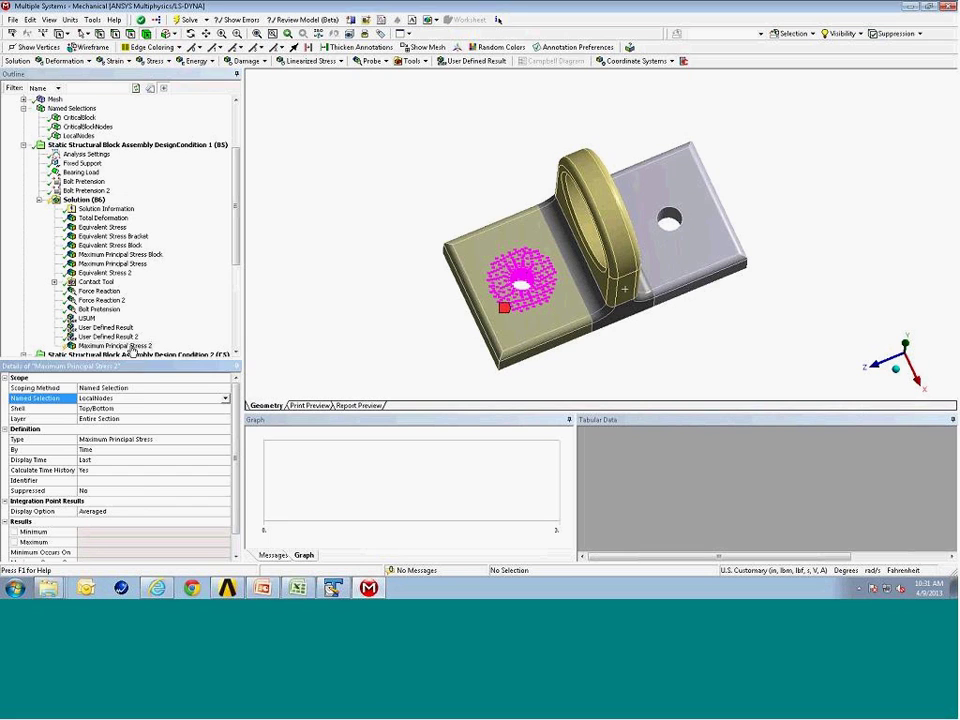
# Evaluate the new stress result, inspect the bore, and show Design Condition 1's Solution
pyautogui.rightClick(134, 346)
pyautogui.click(178, 367)
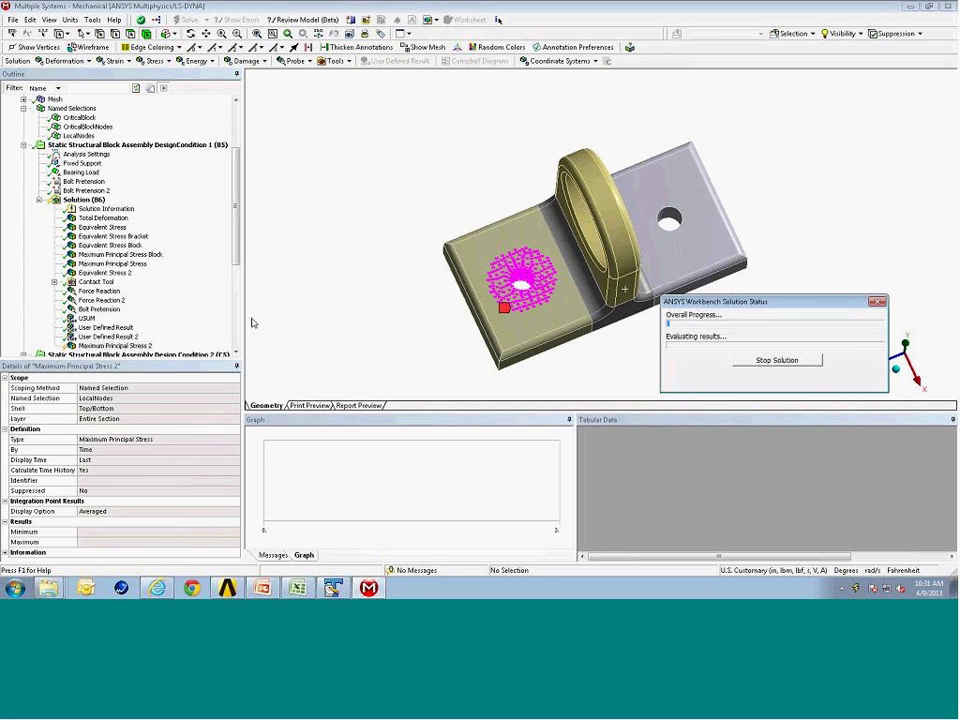
pyautogui.moveTo(513, 255); pyautogui.dragTo(487, 280, button='middle')
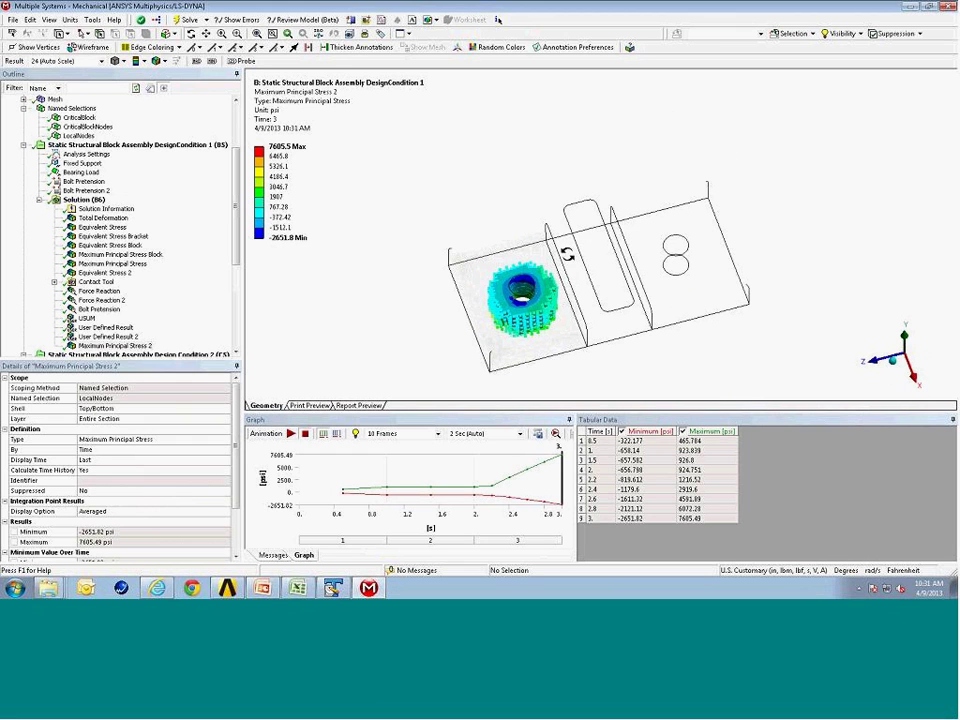
pyautogui.moveTo(487, 279); pyautogui.dragTo(560, 335)
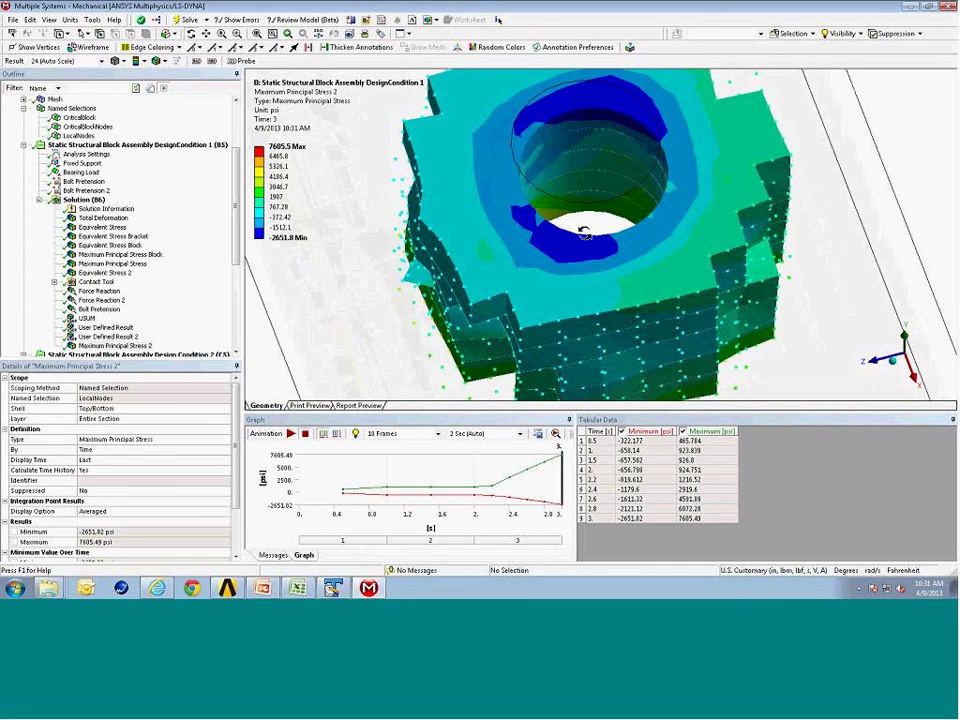
pyautogui.moveTo(589, 235); pyautogui.dragTo(530, 270, button='middle')
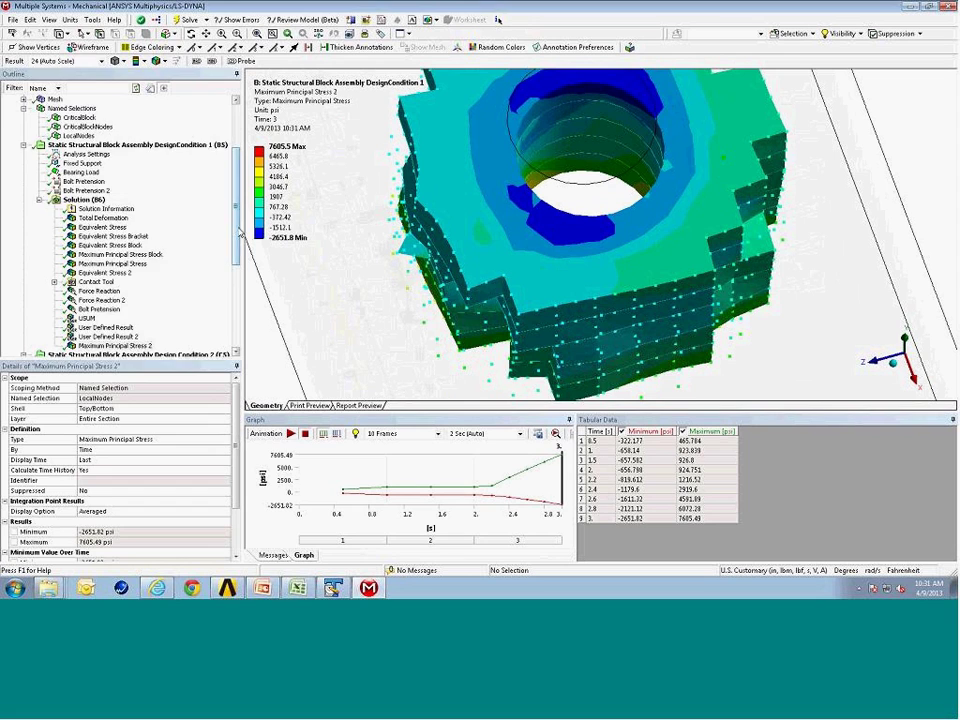
pyautogui.scroll(-2, 241, 253)
pyautogui.click(84, 154)
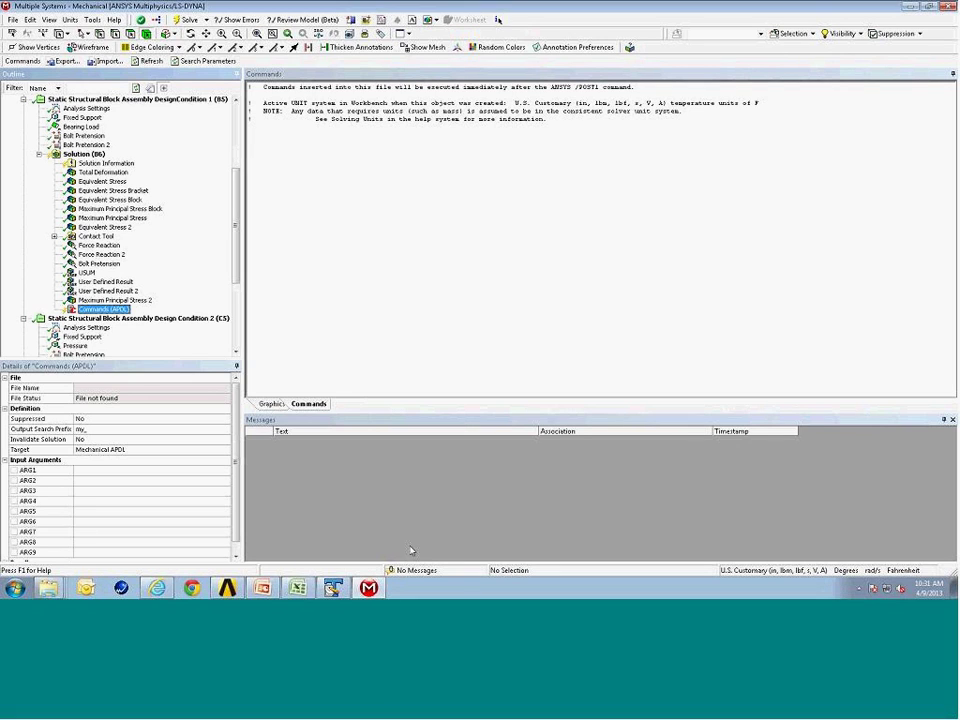
# Copy the 19-line block, finish through MyNumElem=numcritelem, from Postprocessing_CommandBlock.inp in TextPad
pyautogui.moveTo(333, 588)
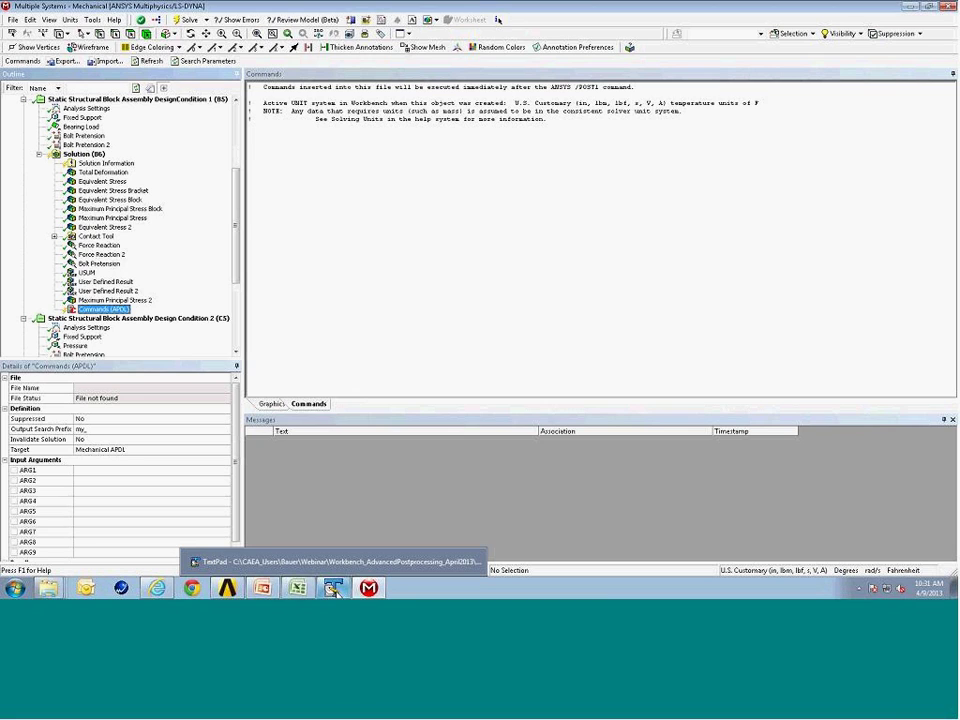
pyautogui.click(336, 590)
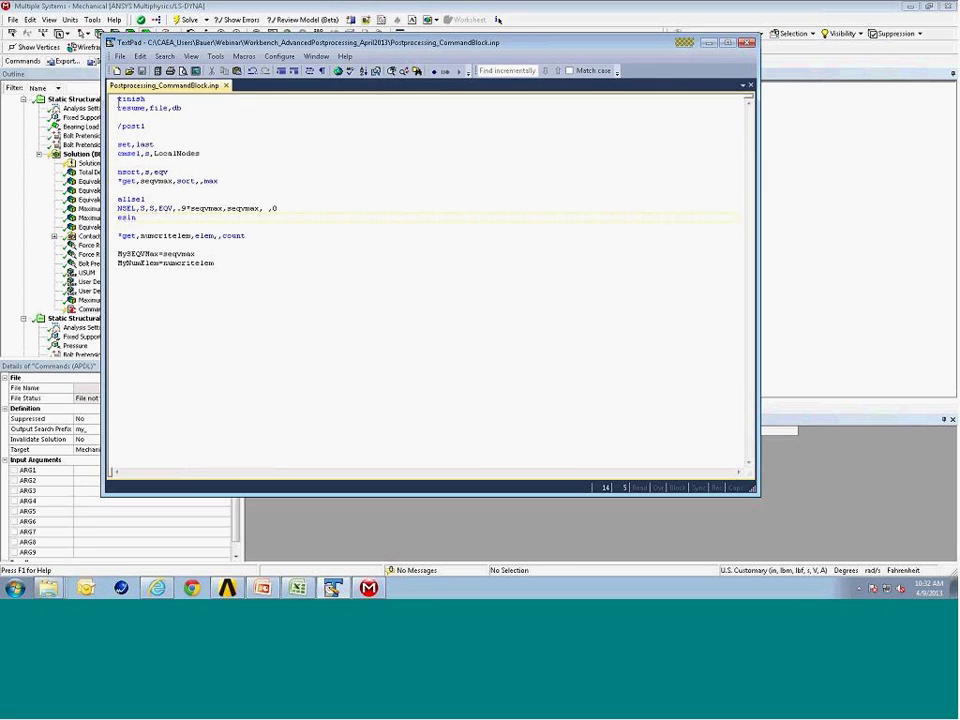
pyautogui.moveTo(119, 99); pyautogui.dragTo(256, 262)
pyautogui.hotkey('ctrl', 'c')
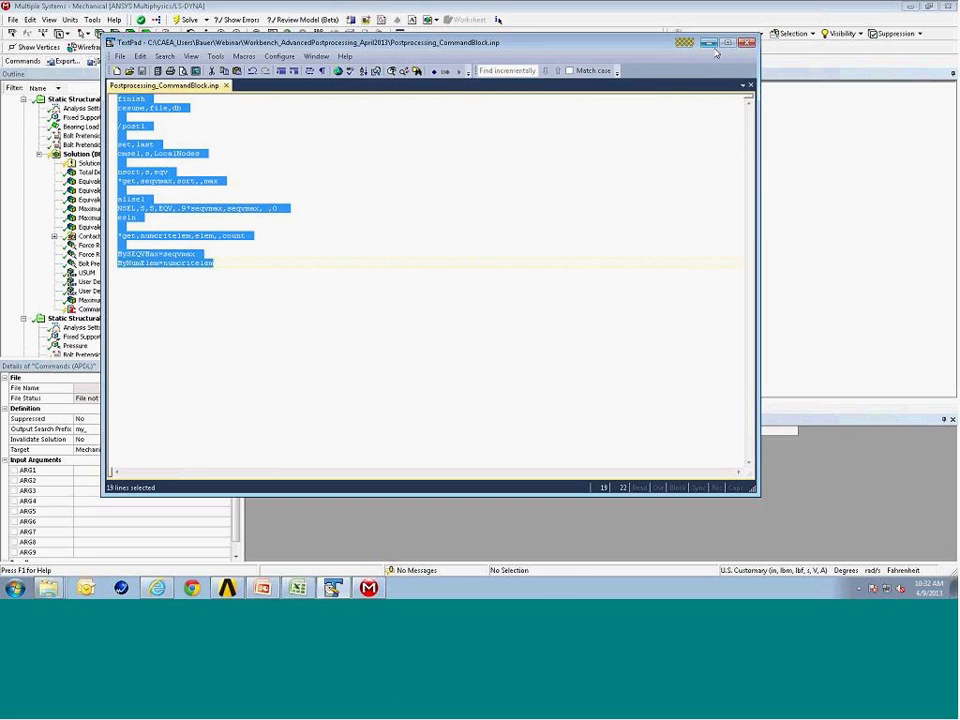
pyautogui.click(536, 36)
# Paste the postprocessing script into the Commands (APDL) object and set Output Search Prefix to My
pyautogui.click(296, 141)
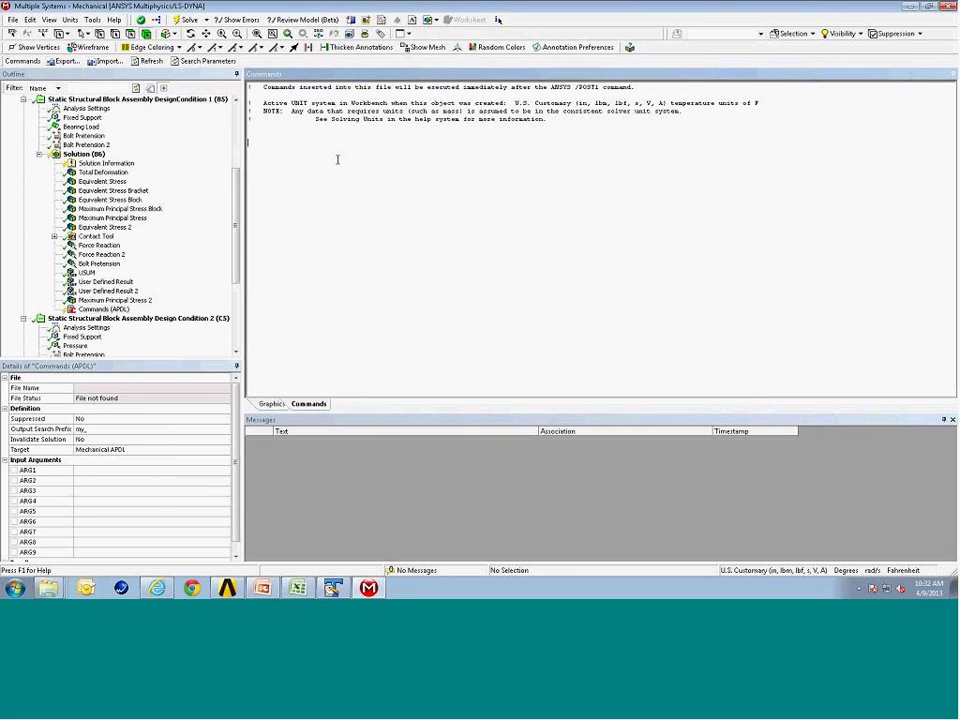
pyautogui.hotkey('ctrl', 'v')
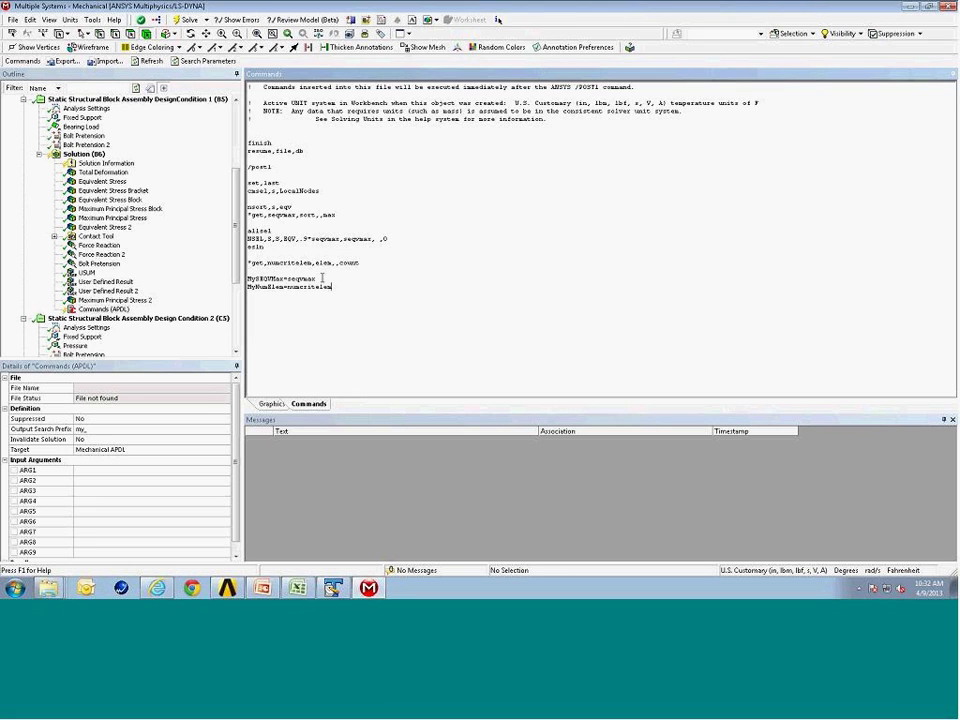
pyautogui.scroll(-1, 232, 447)
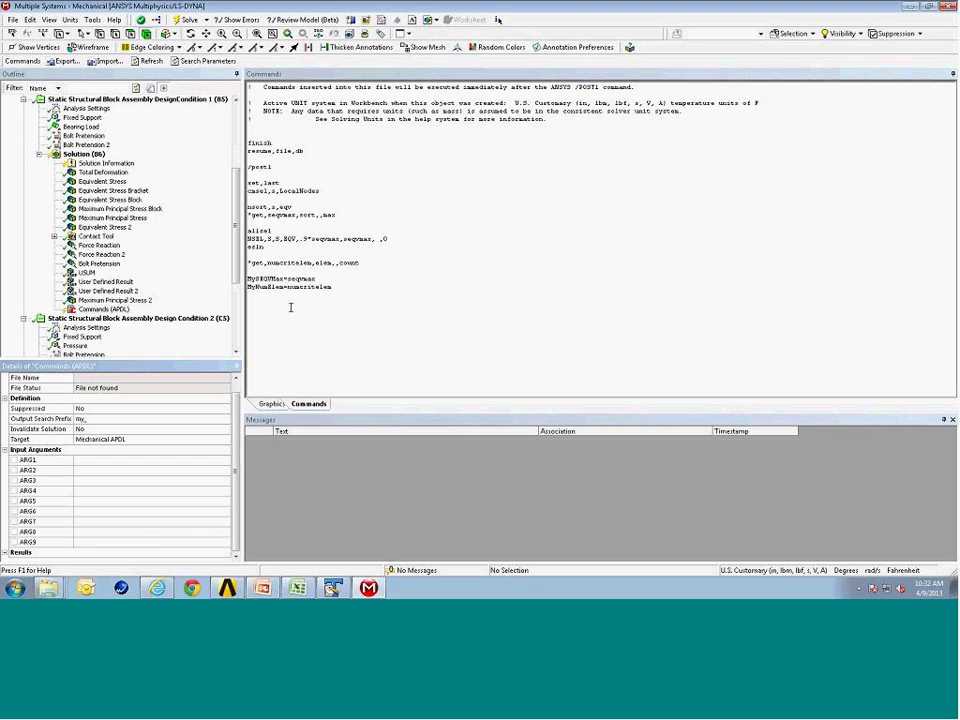
pyautogui.click(97, 421)
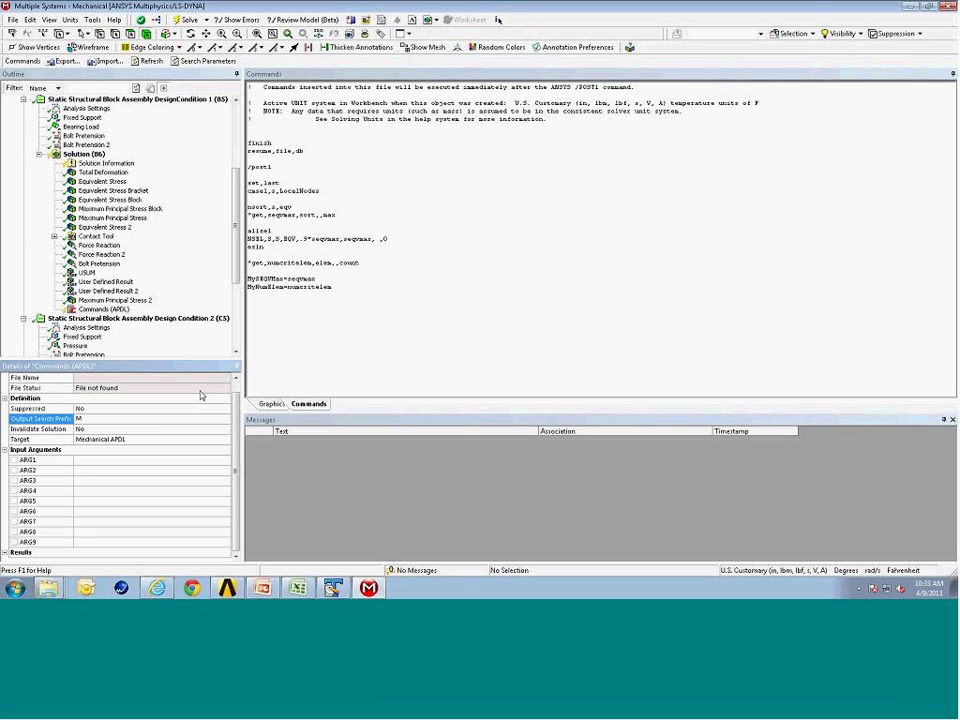
pyautogui.write('y')
# Solve the Commands (APDL) object, returning MySEQVMax 10460.6 and MyNumElem 1052
pyautogui.rightClick(104, 309)
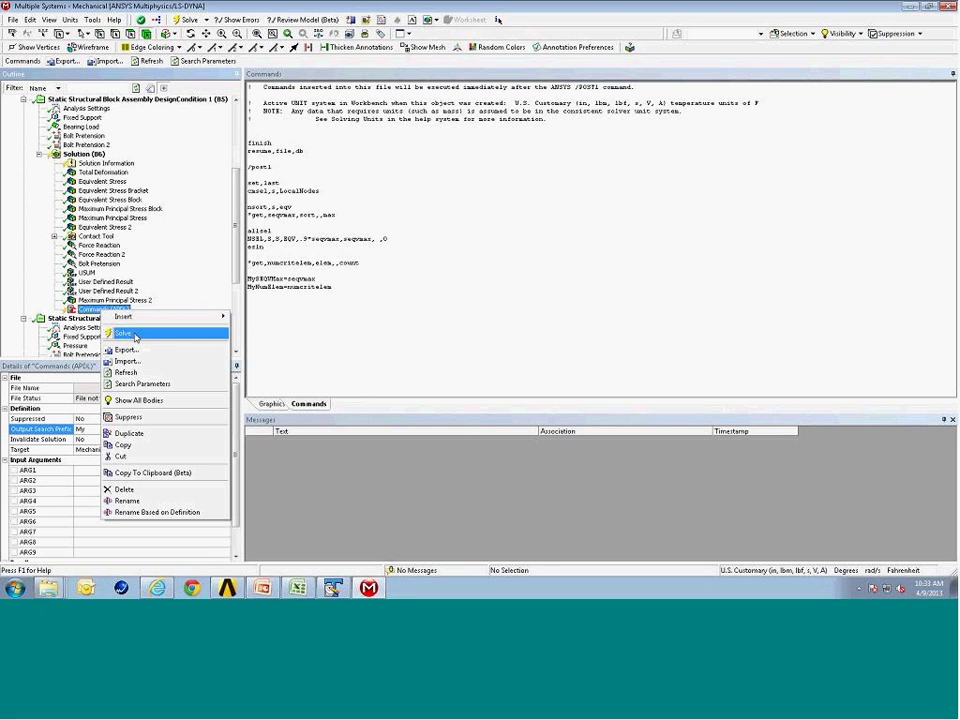
pyautogui.click(132, 334)
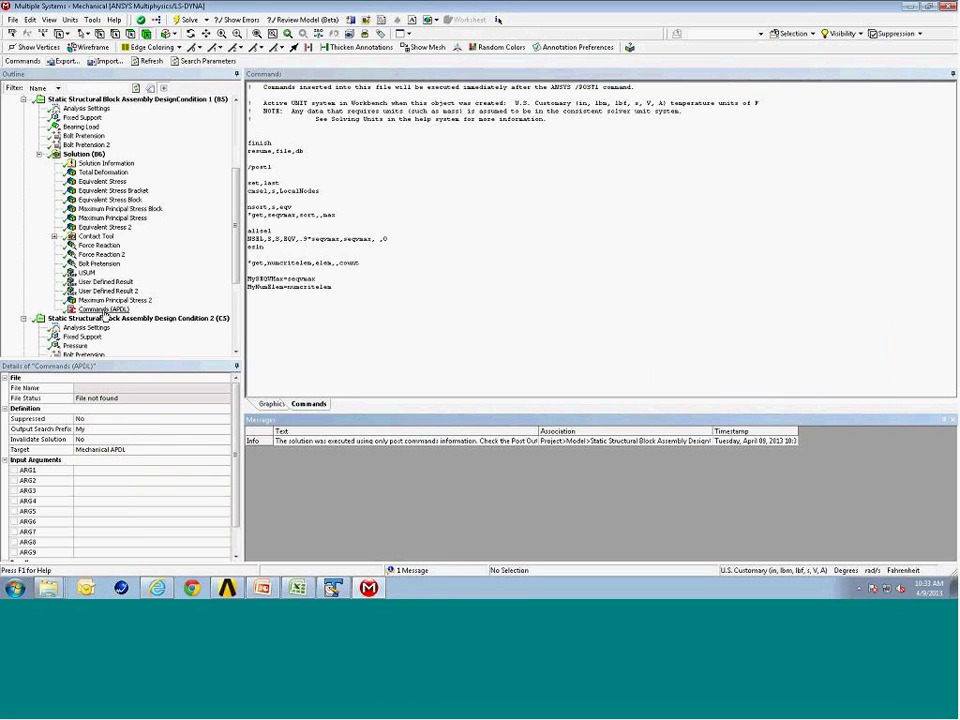
pyautogui.scroll(-1, 237, 402)
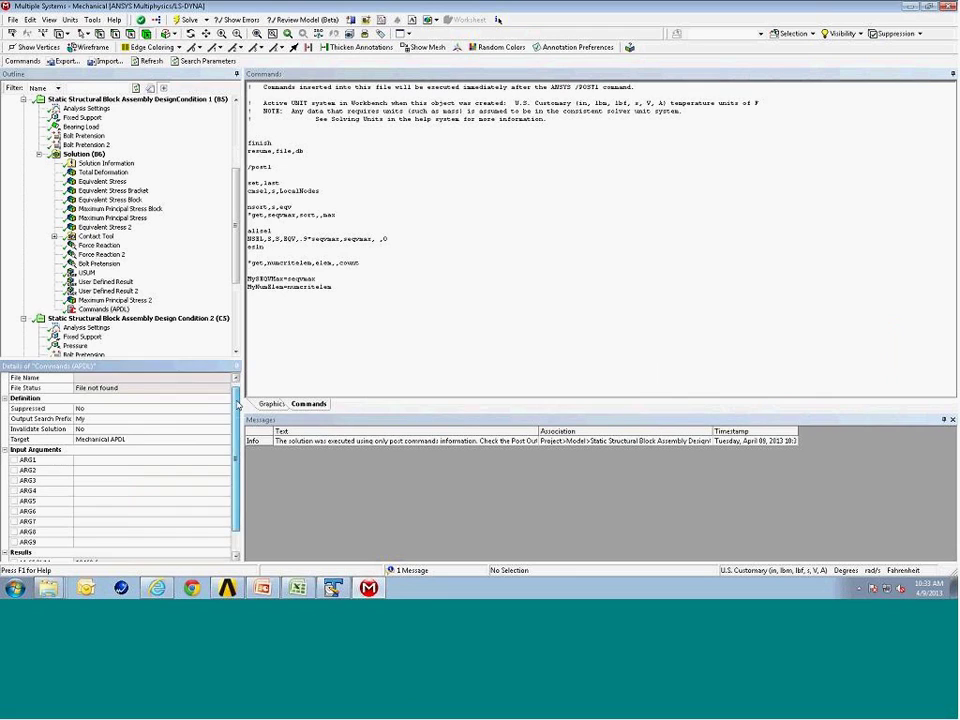
pyautogui.scroll(-2, 237, 402)
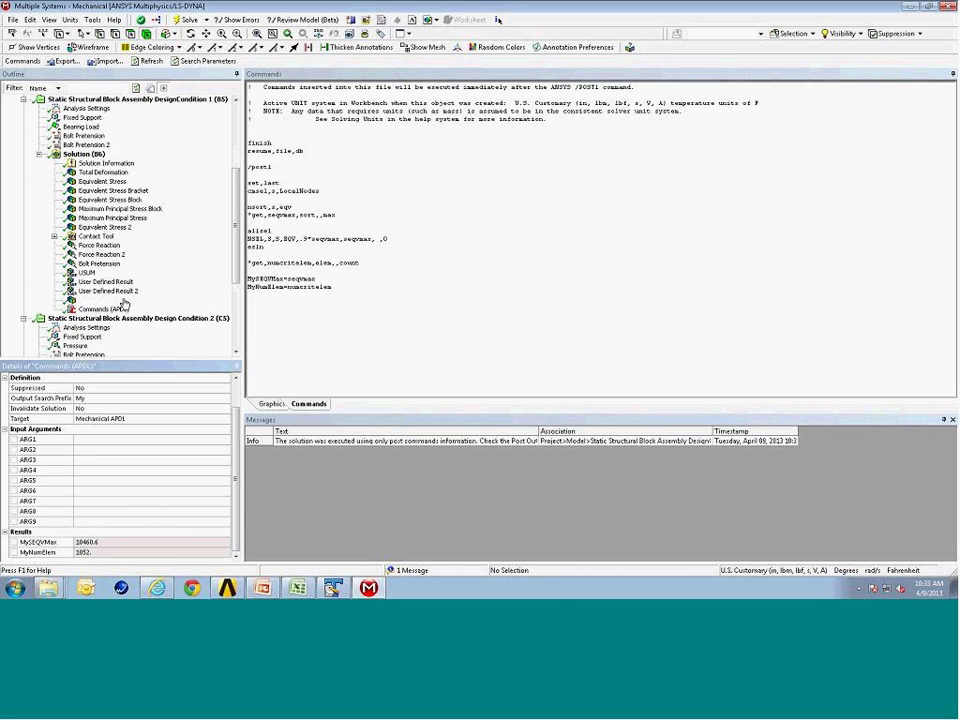
# Compare with Maximum Principal Stress 2, then show Solution Information's force convergence graph
pyautogui.click(118, 300)
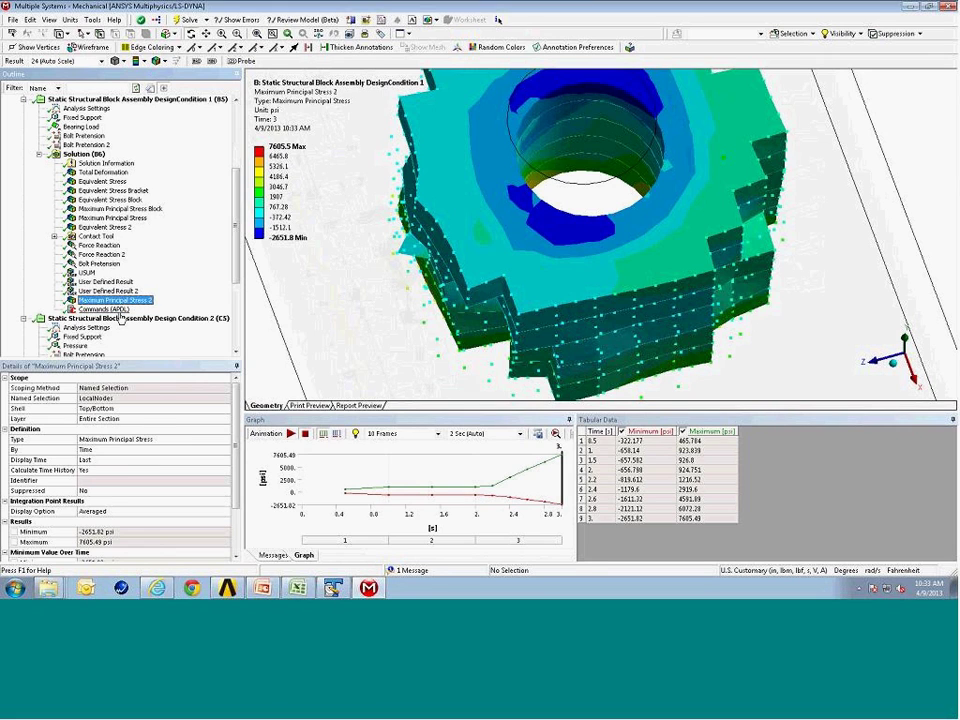
pyautogui.click(117, 310)
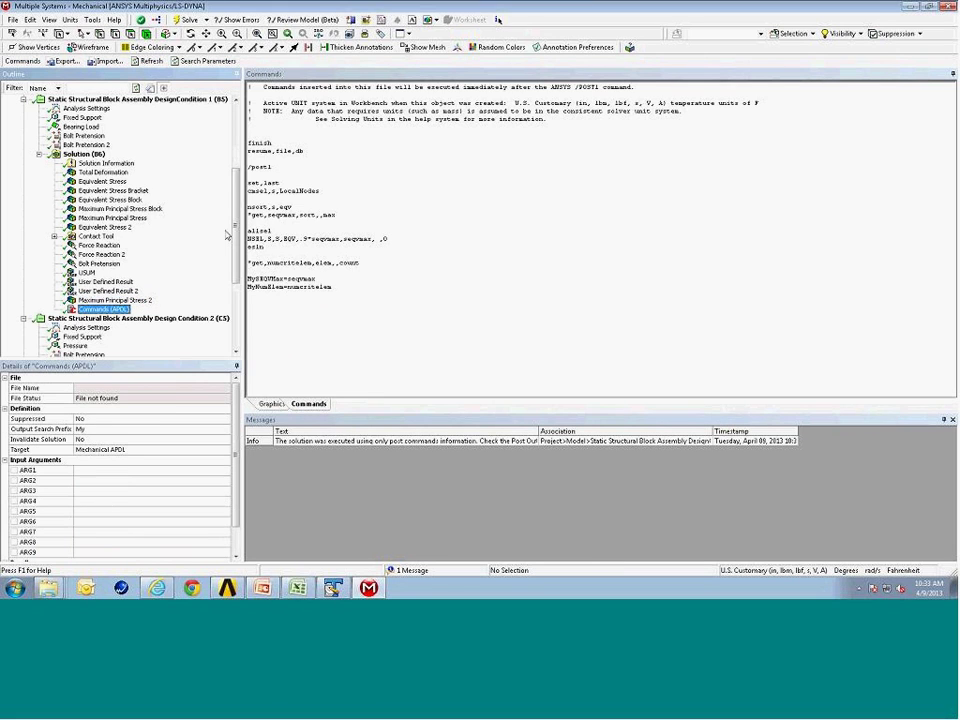
pyautogui.click(112, 312)
pyautogui.click(127, 166)
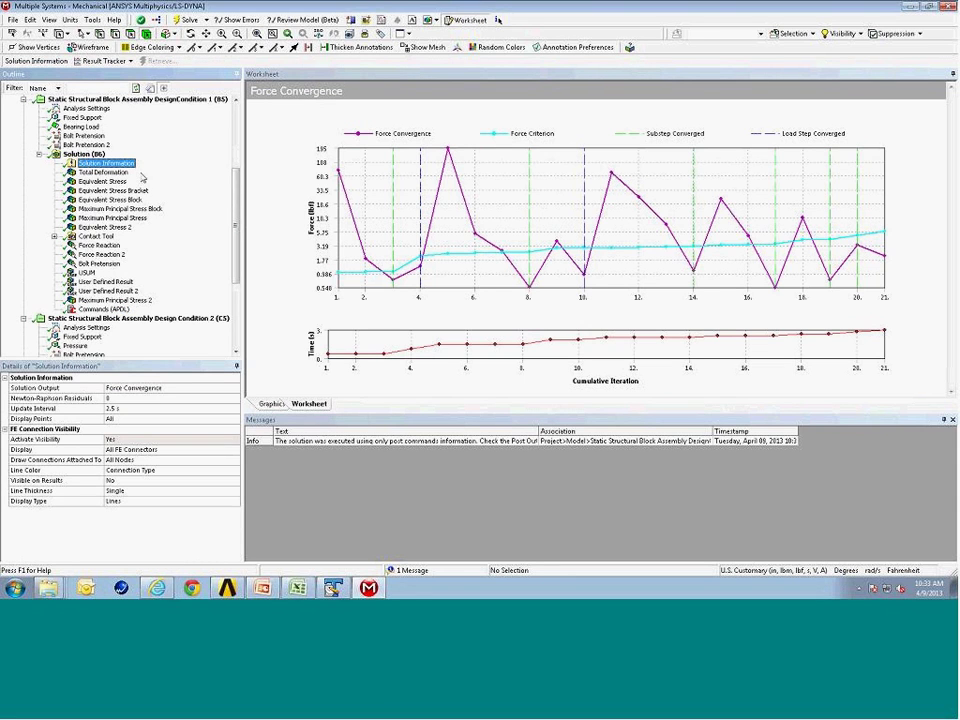
# Set Solution Output to Post Output and confirm the log ends with ANSYS RUN COMPLETED
pyautogui.click(225, 388)
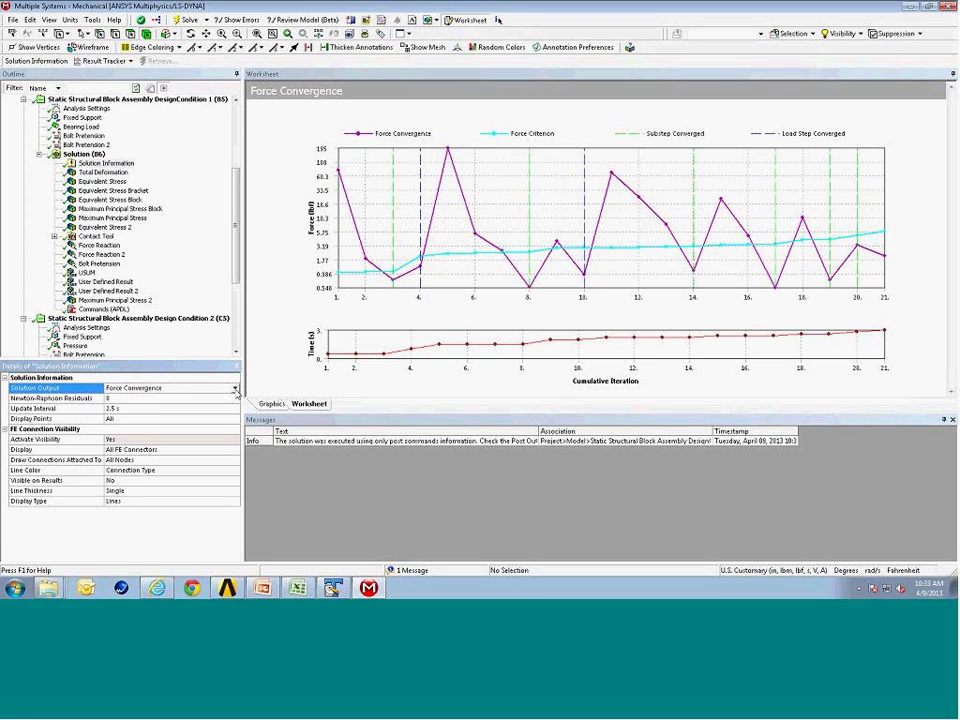
pyautogui.click(235, 388)
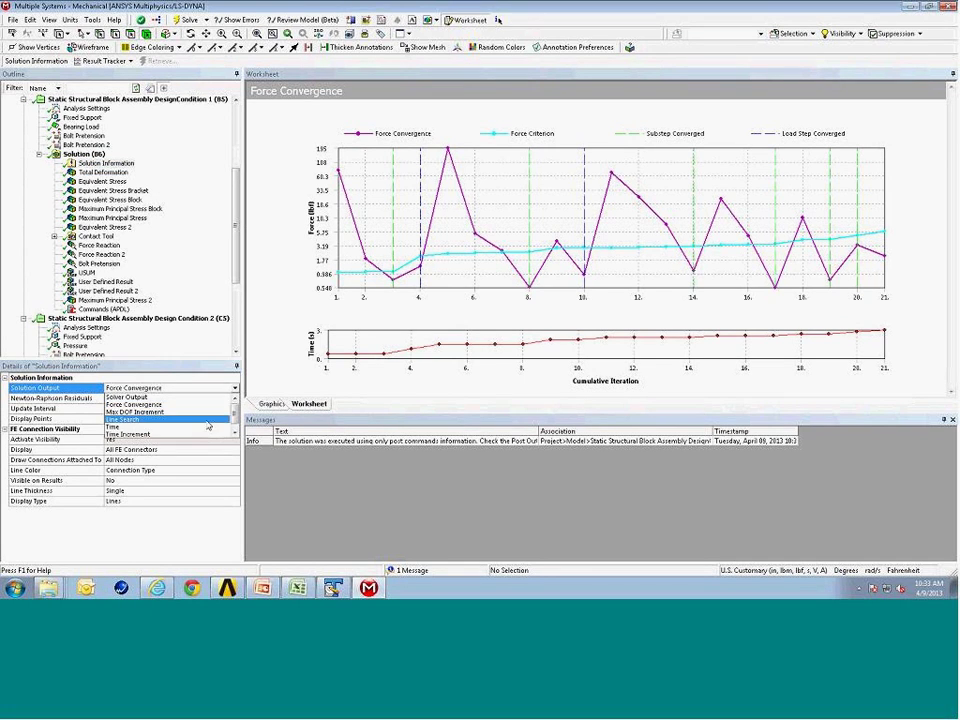
pyautogui.click(179, 436)
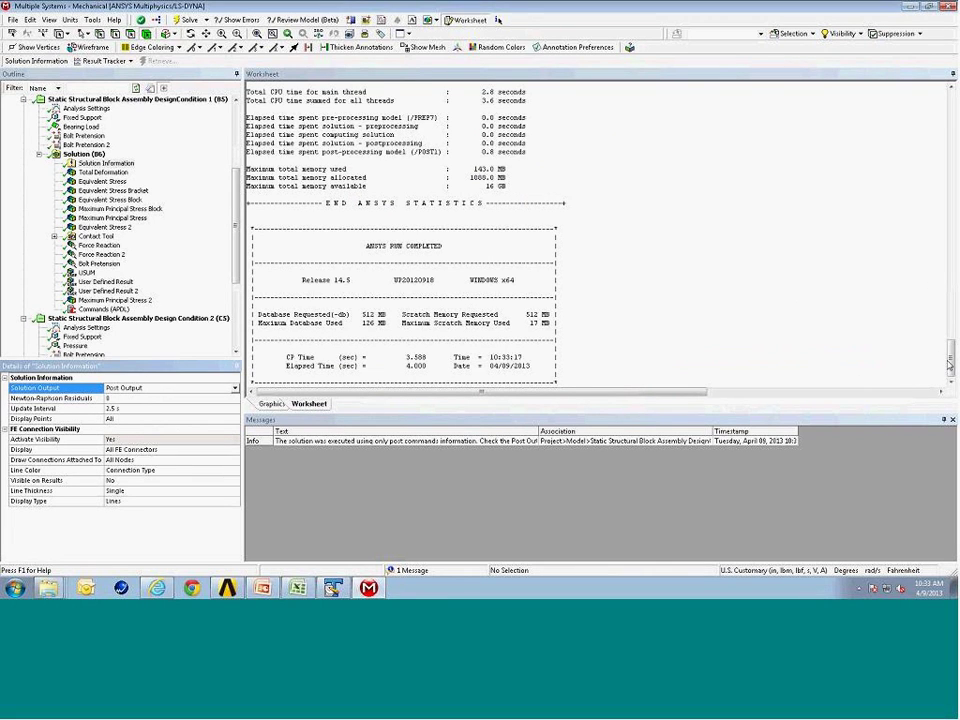
pyautogui.moveTo(952, 367)
pyautogui.mouseDown()
pyautogui.moveTo(948, 302)
pyautogui.moveTo(949, 352)
pyautogui.mouseUp()
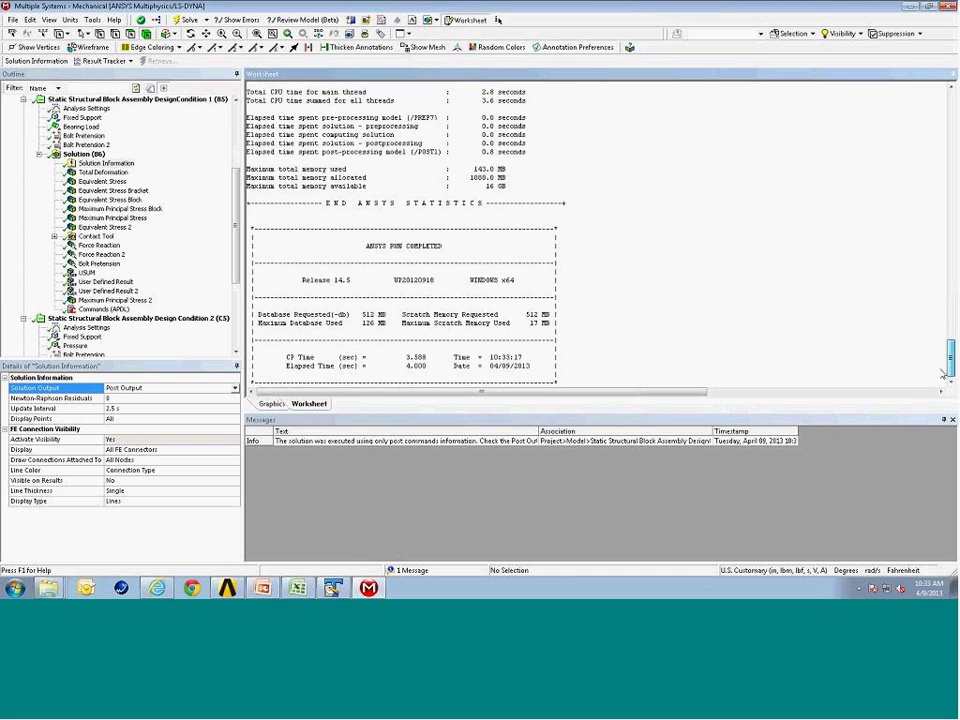
pyautogui.click(103, 309)
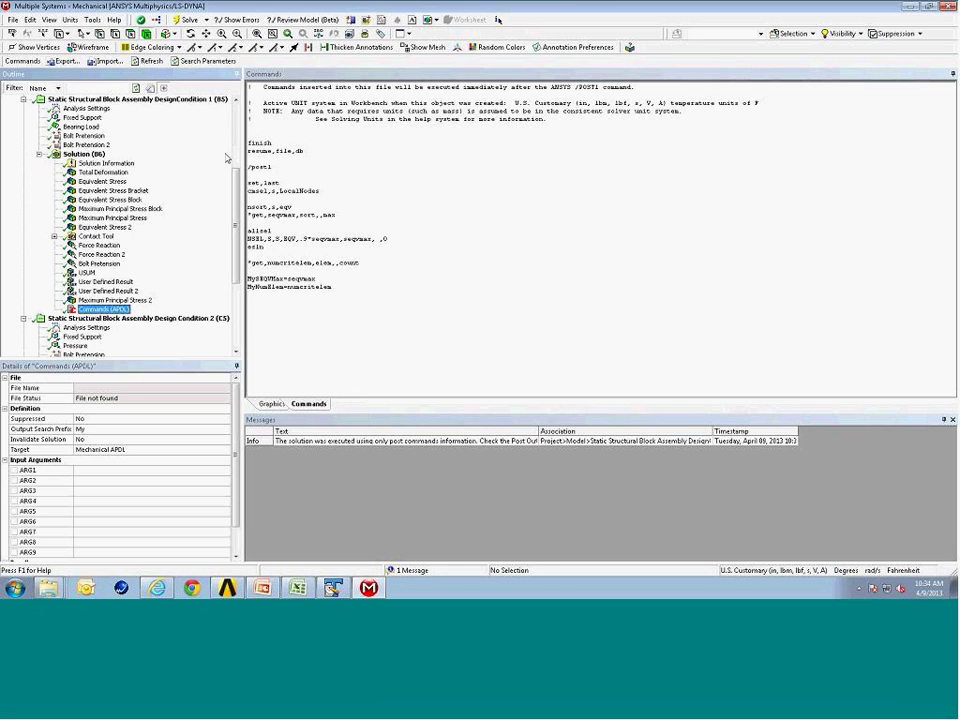
# Make MySEQVMax and MyNumElem parameters and confirm the Parameter Set in the Workbench schematic
pyautogui.scroll(-1, 60, 500)
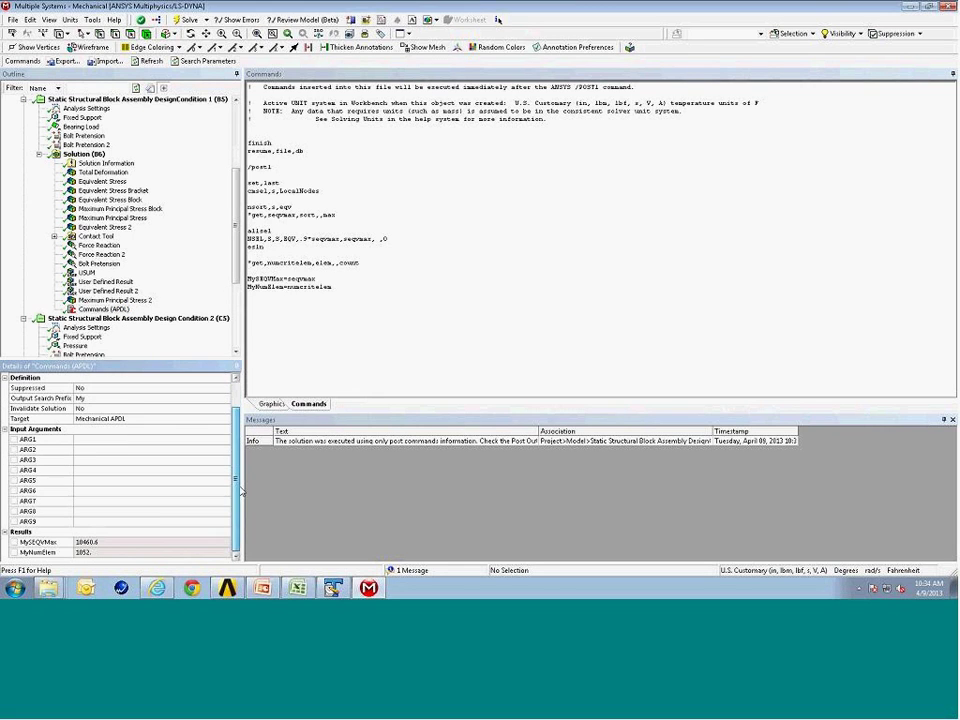
pyautogui.click(14, 542)
pyautogui.click(14, 552)
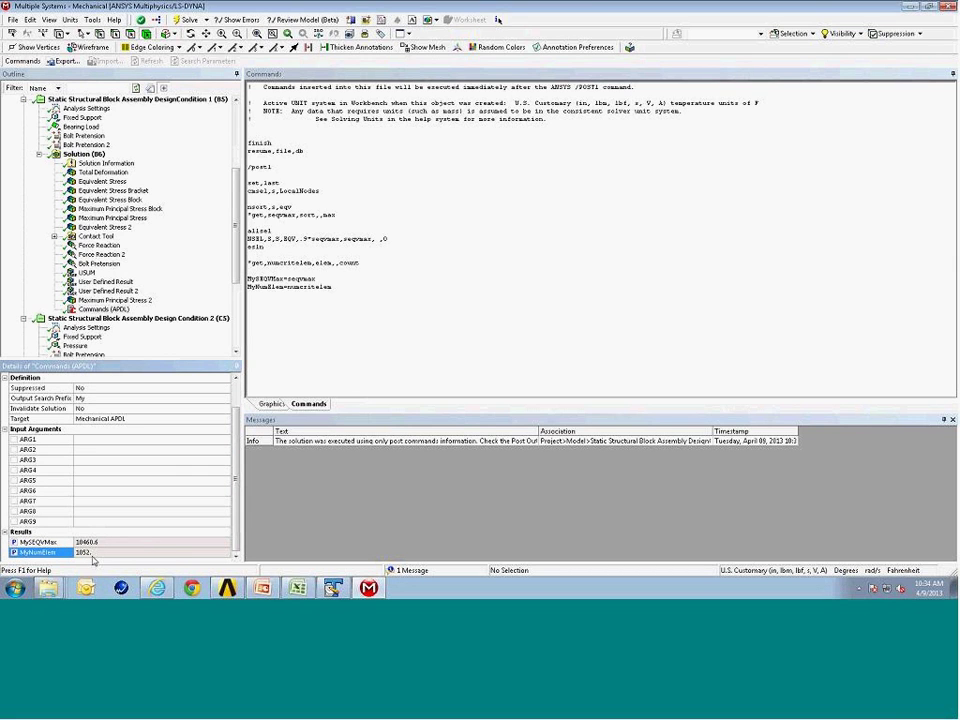
pyautogui.click(224, 590)
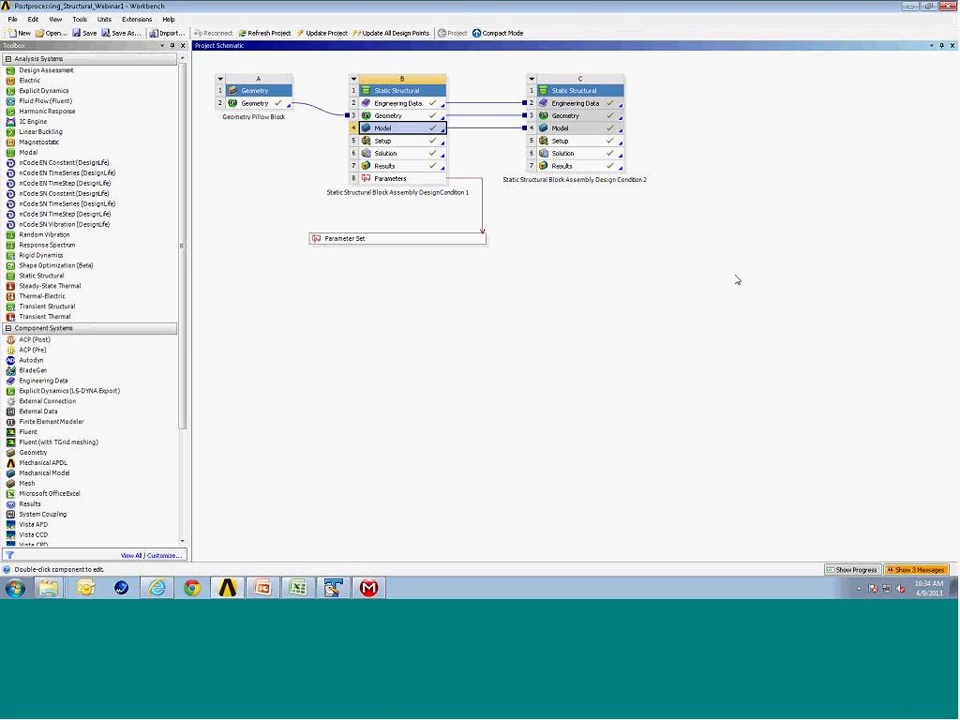
pyautogui.click(910, 8)
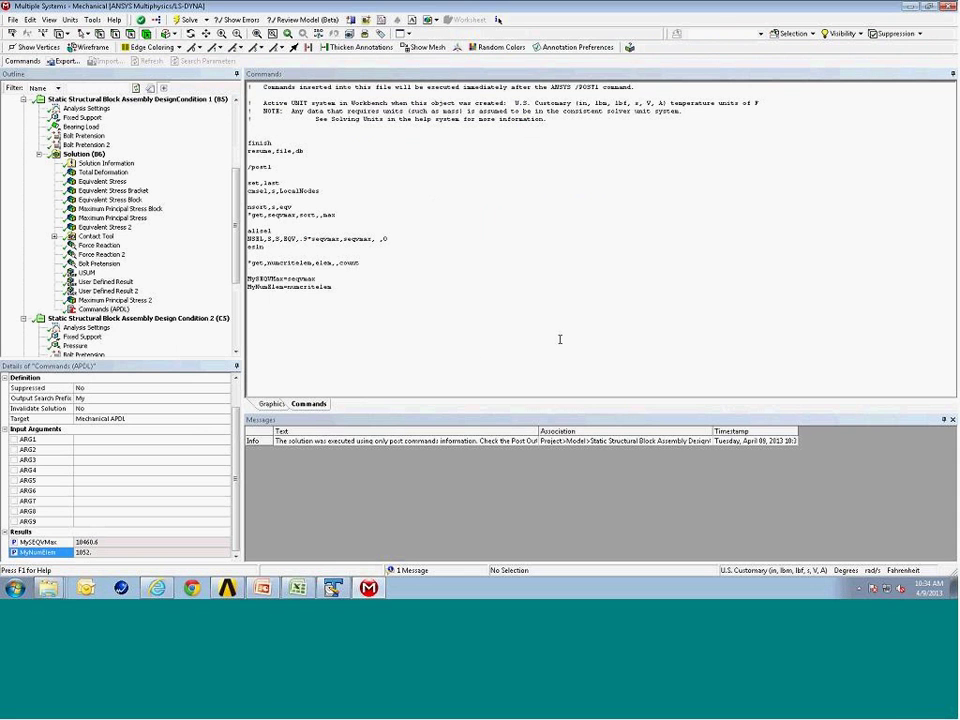